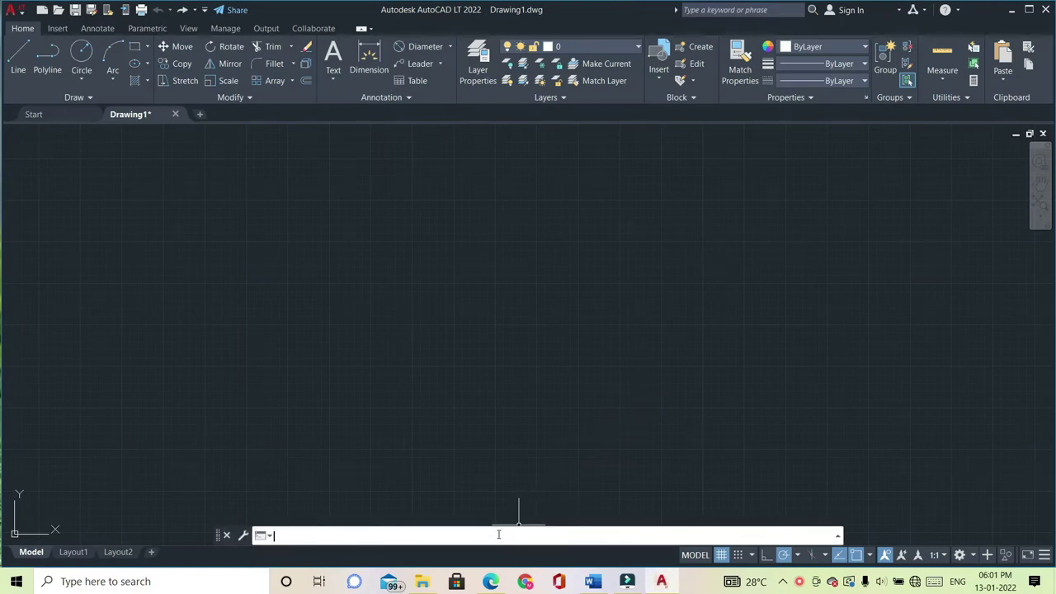
text(UN)
Set length precision to 0.0 and keep Millimeters as the insertion scale in Drawing Units.
key(Return)
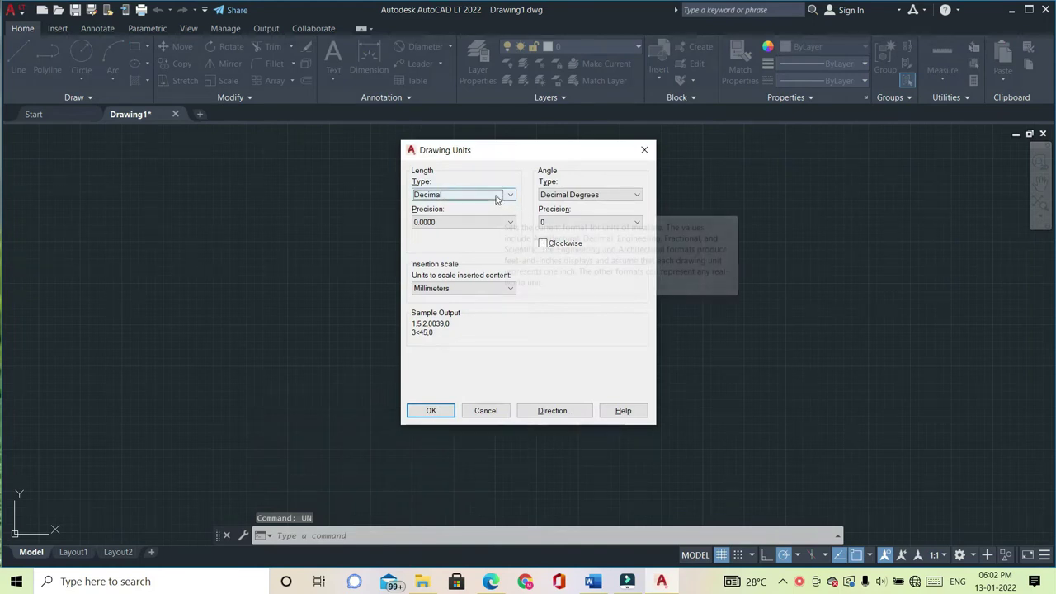
click(490, 223)
click(465, 242)
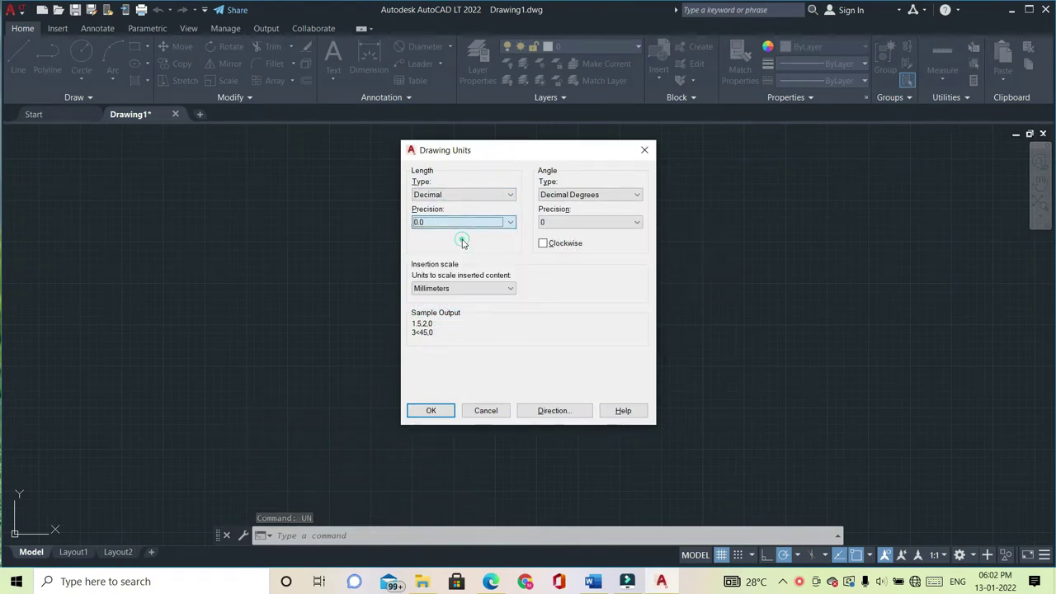
click(454, 288)
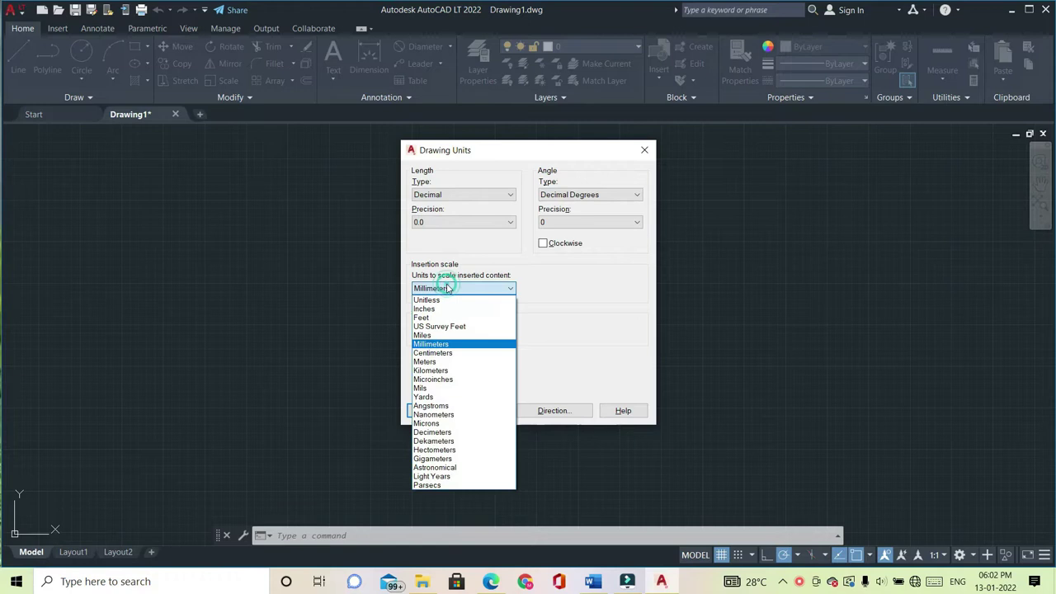
click(432, 343)
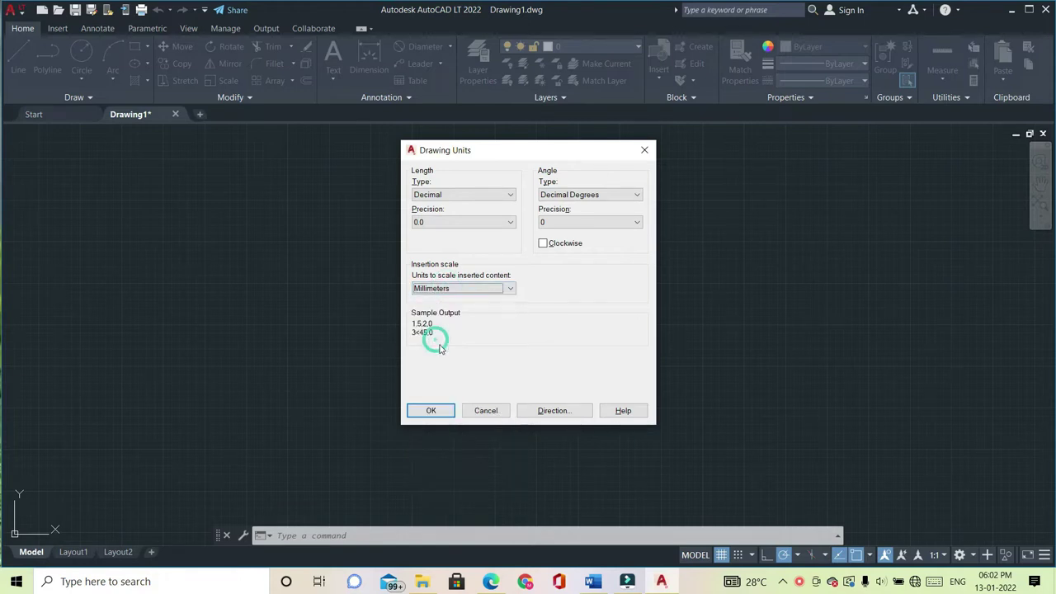
click(443, 415)
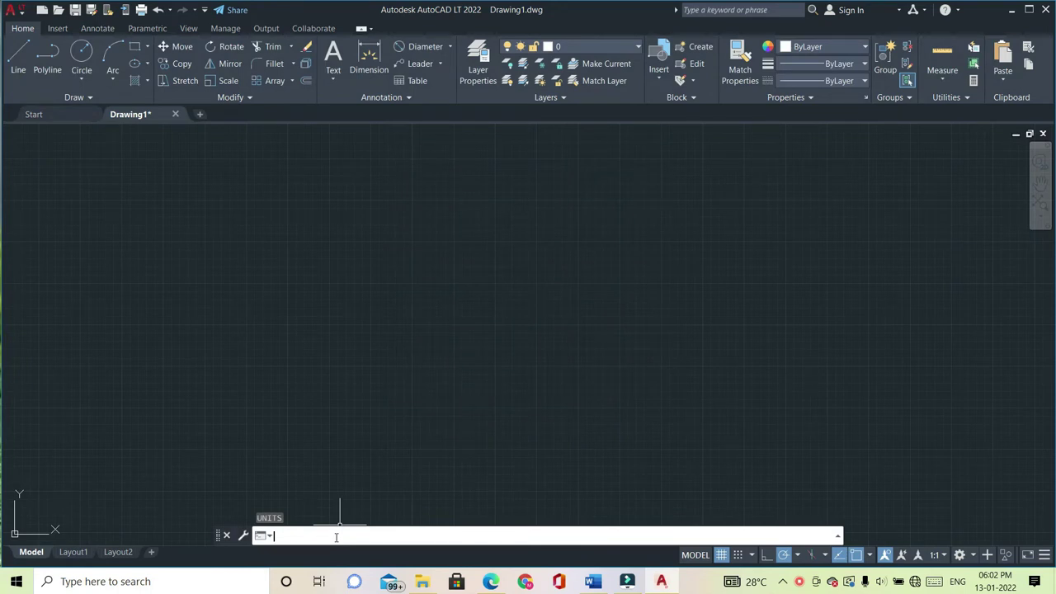
click(548, 537)
Set the UCS icon to Noorigin so it stays in the corner.
text(ucs)
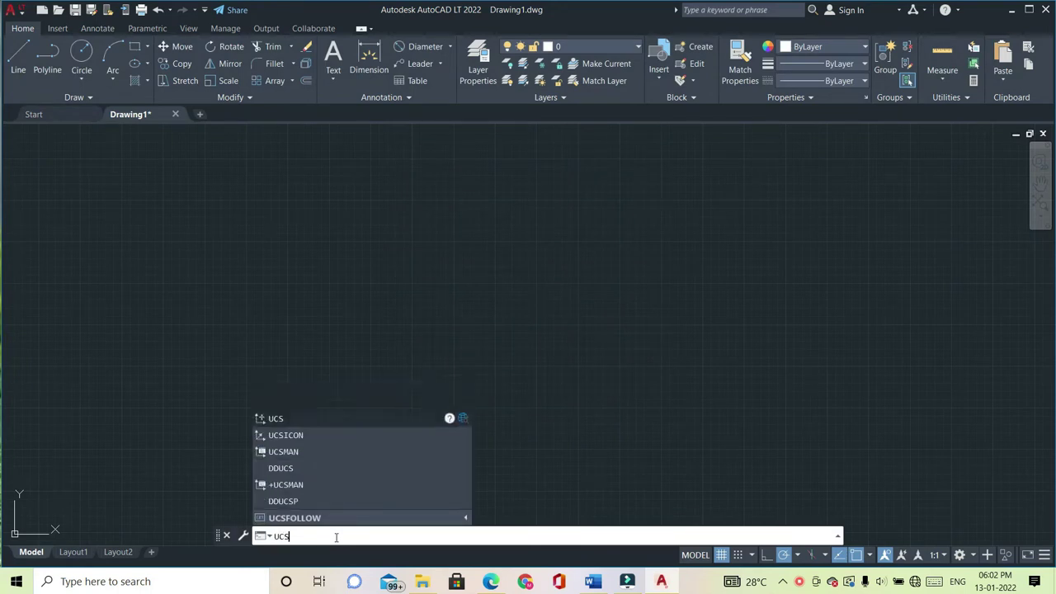
text(i)
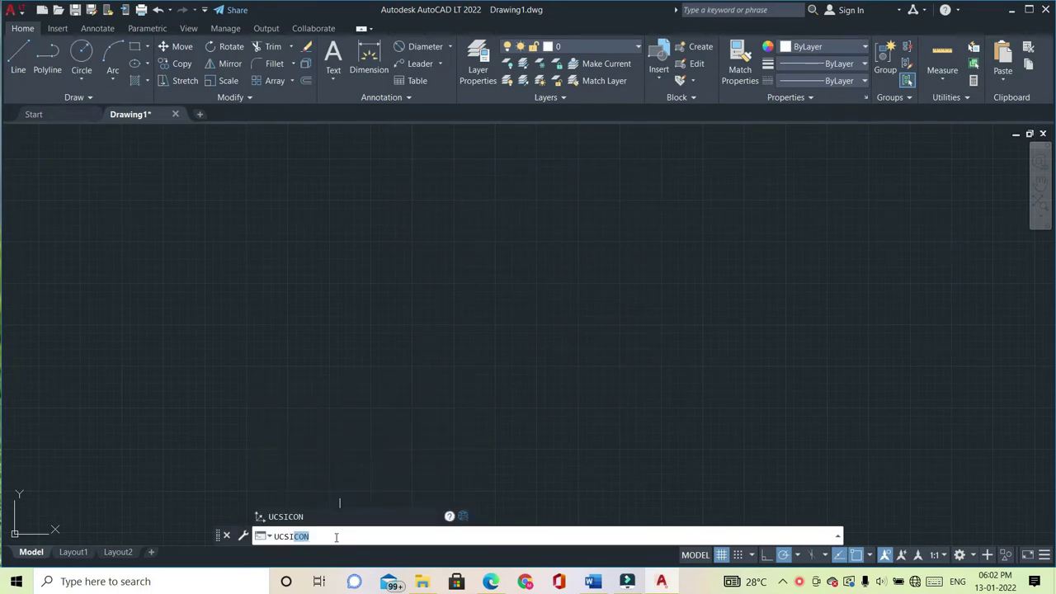
key(Return)
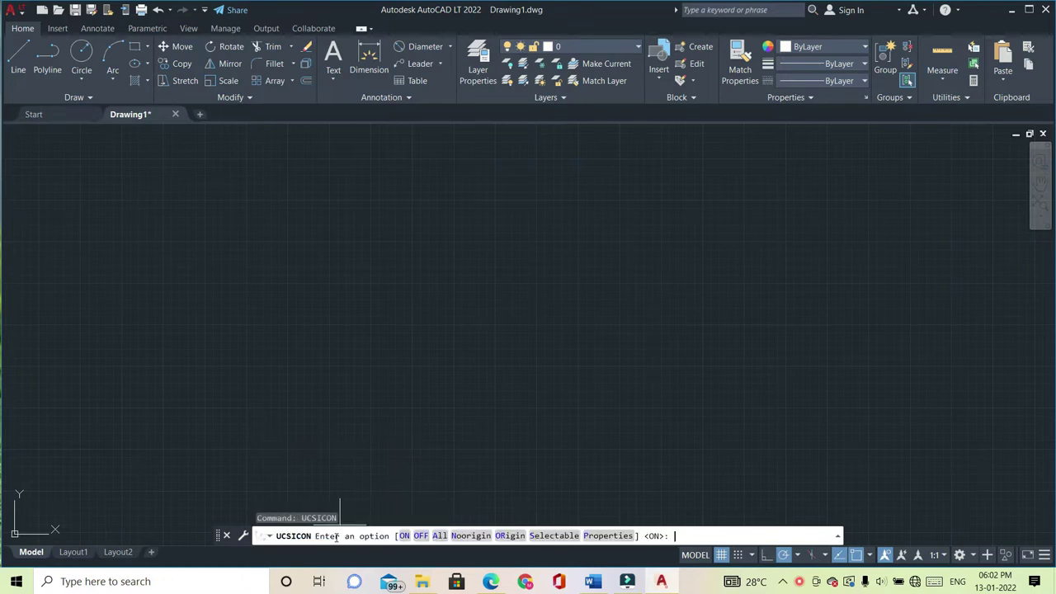
text(N)
key(Return)
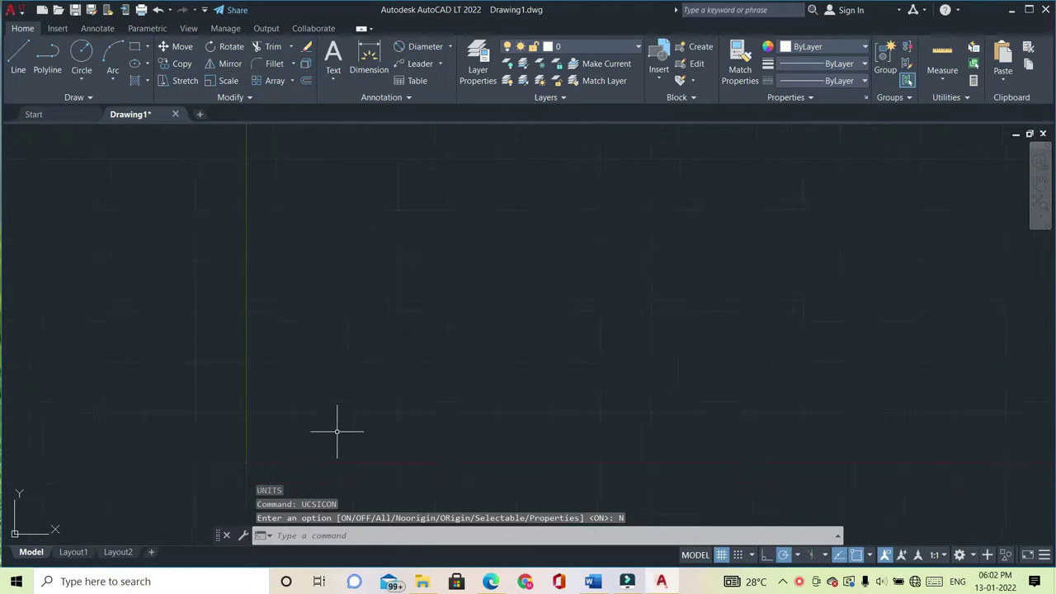
Adjust the zoom and start the LINE command.
scroll(283, 483, down, 1)
scroll(293, 466, up, 1)
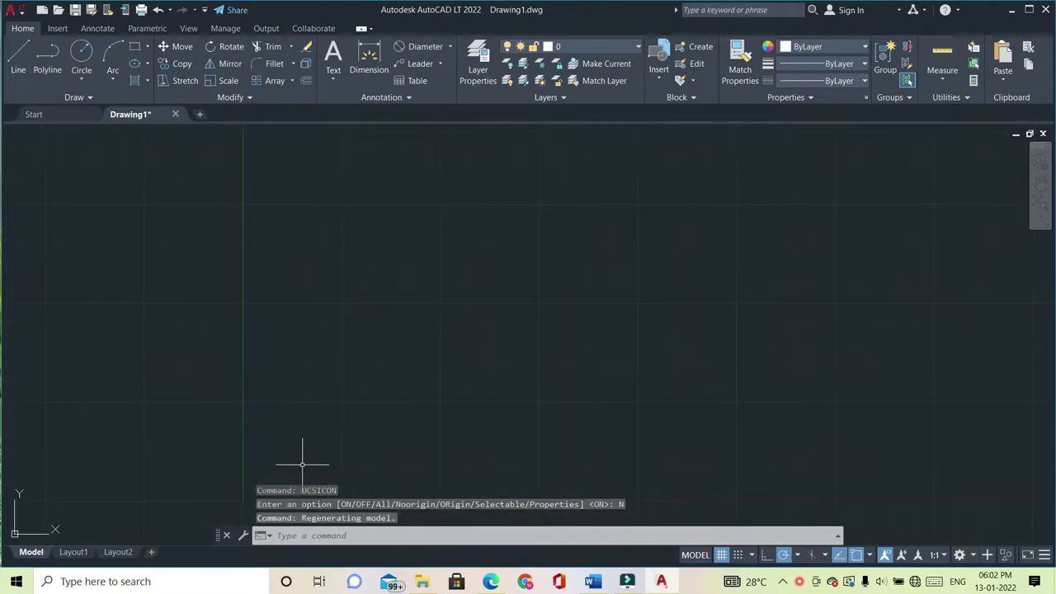
scroll(302, 460, down, 1)
scroll(282, 476, up, 1)
scroll(288, 476, up, 1)
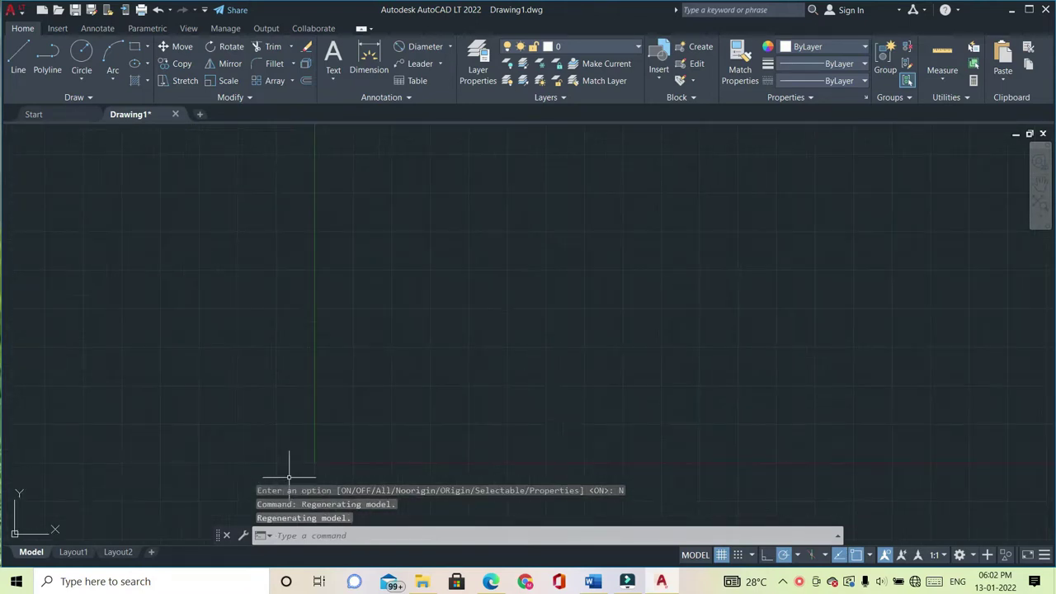
scroll(324, 476, up, 1)
scroll(331, 449, up, 2)
scroll(332, 435, up, 1)
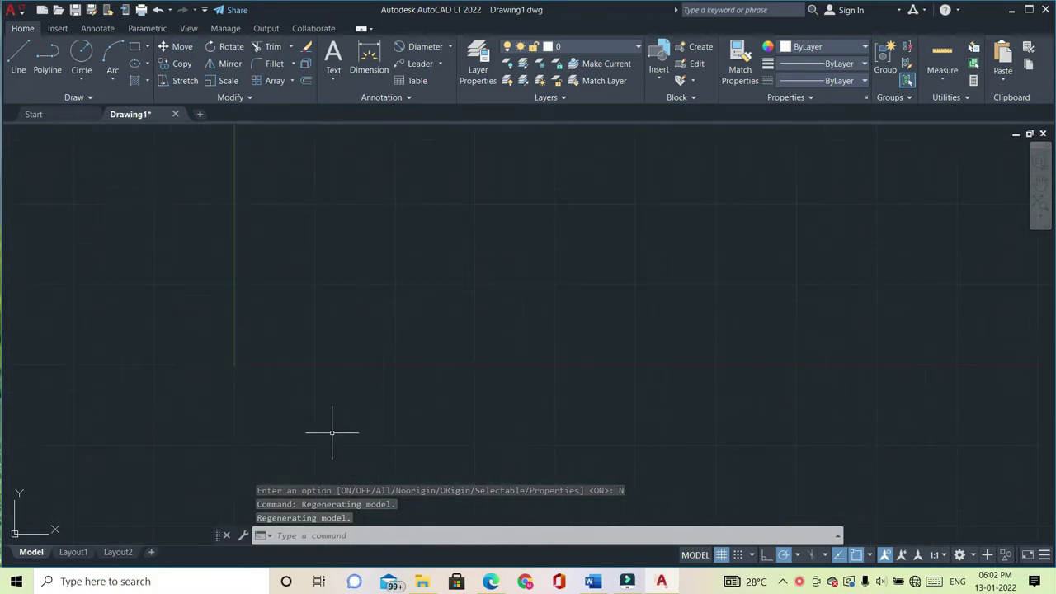
scroll(158, 335, up, 1)
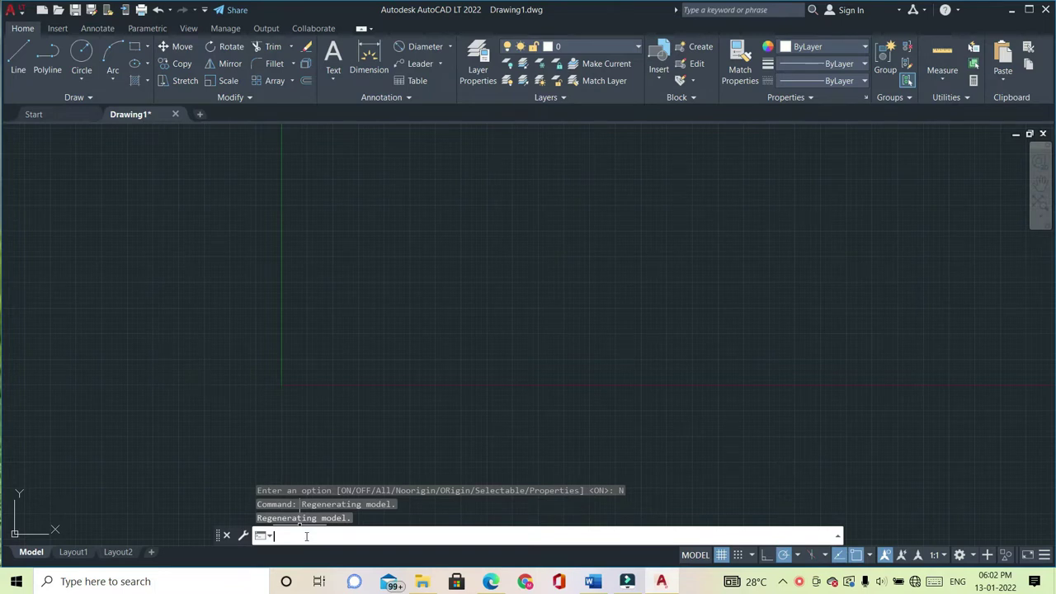
text(L)
key(Return)
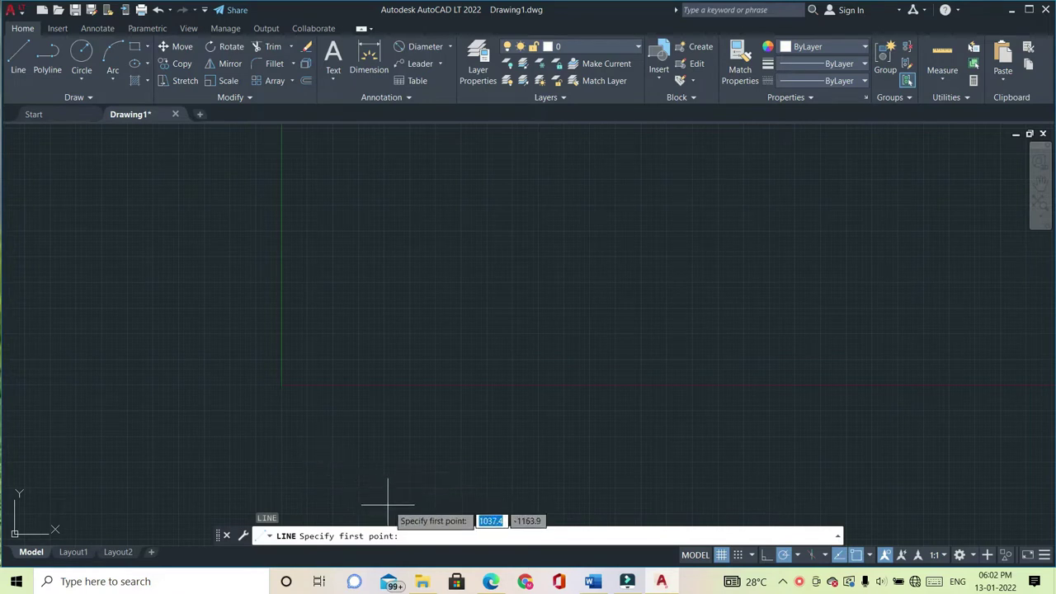
Start the line at 0,0, turn Ortho on, and draw a 20-unit edge upward.
click(433, 540)
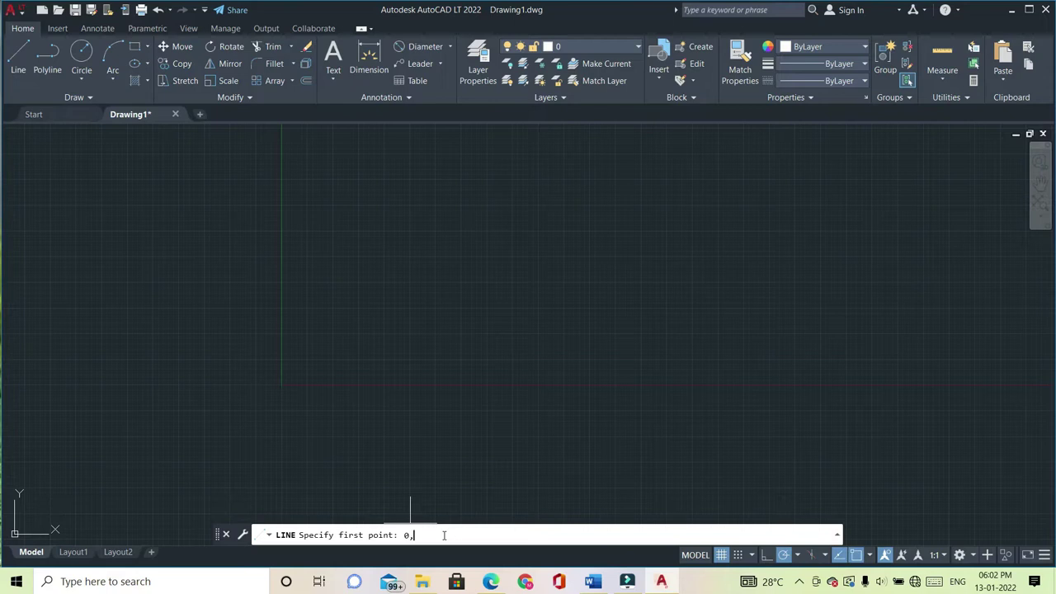
key(Return)
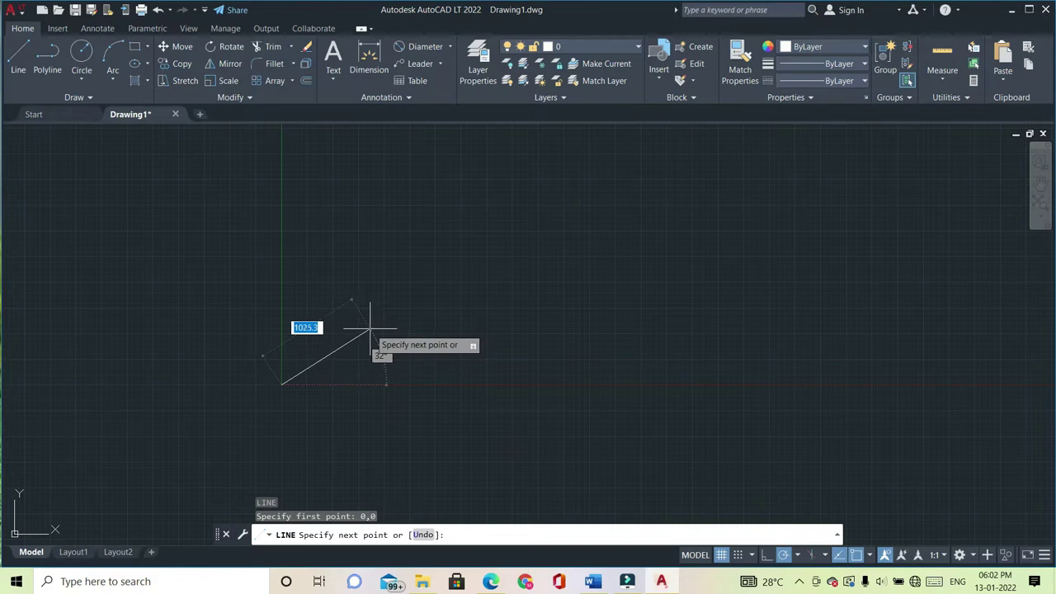
key(F8)
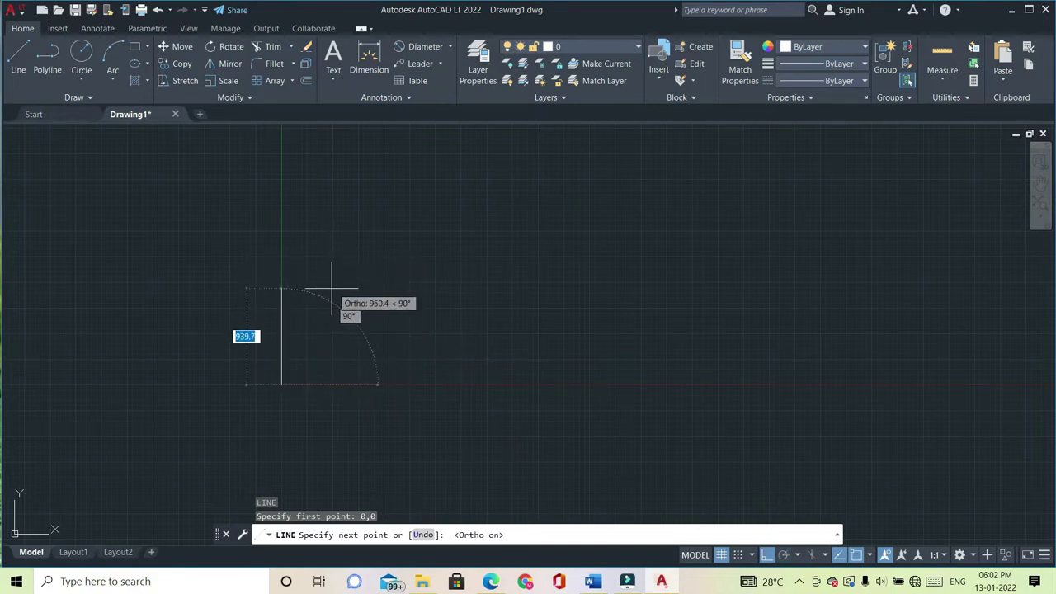
text(20)
key(Return)
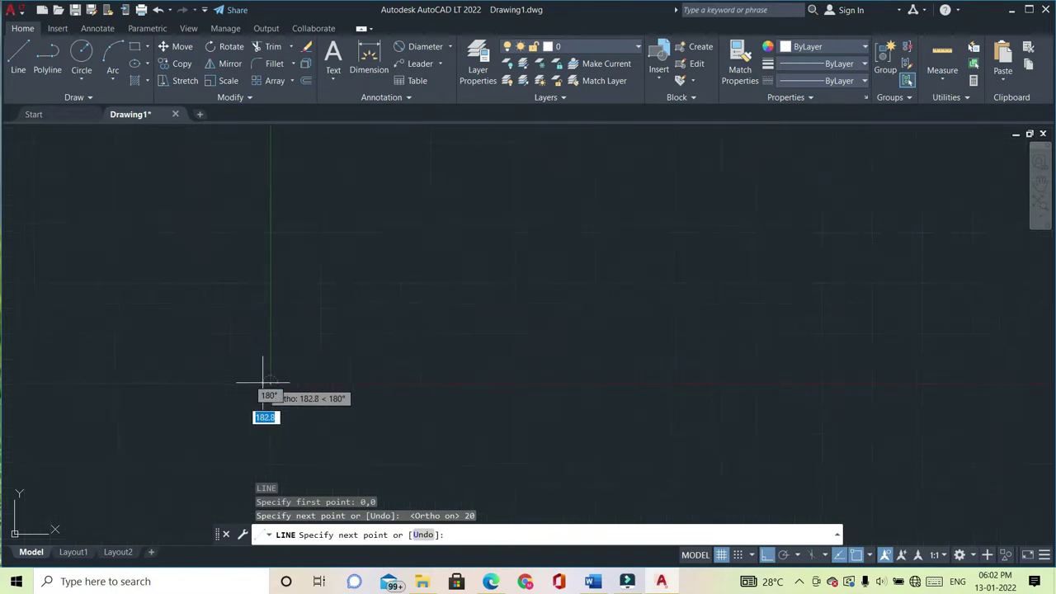
Add an 11-unit segment left and a 10-unit segment up, undoing a mistaken 30-unit segment.
scroll(273, 401, up, 6)
scroll(306, 409, up, 2)
scroll(322, 406, up, 2)
scroll(338, 396, up, 3)
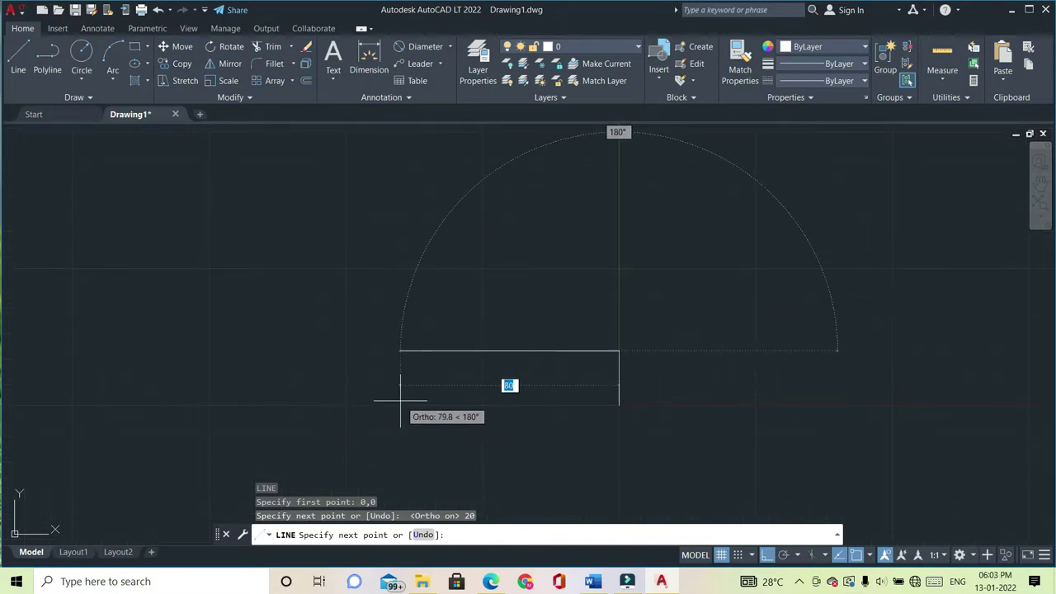
text(11)
key(Return)
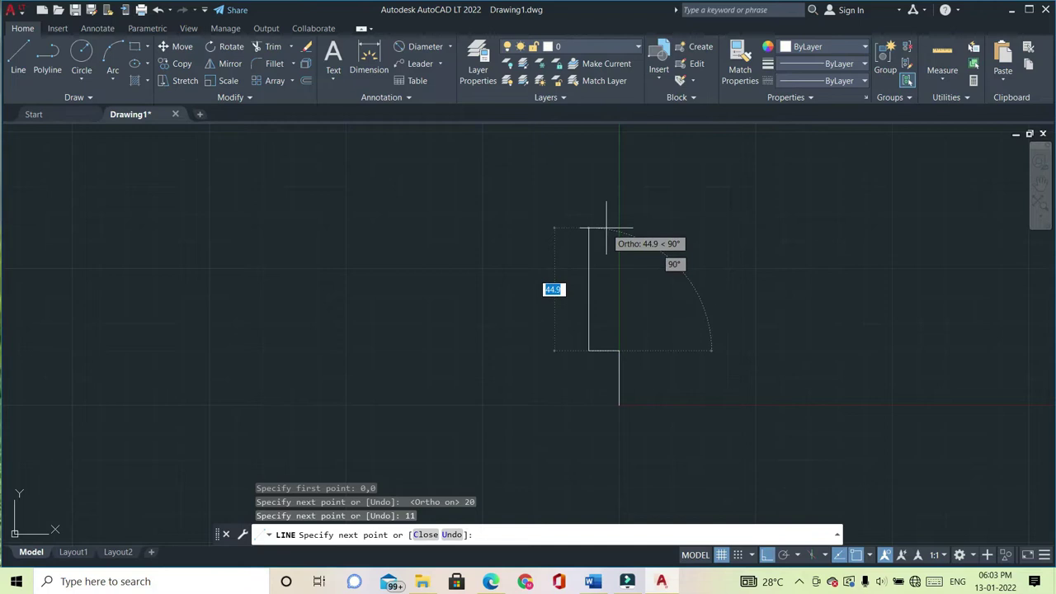
text(10)
key(Return)
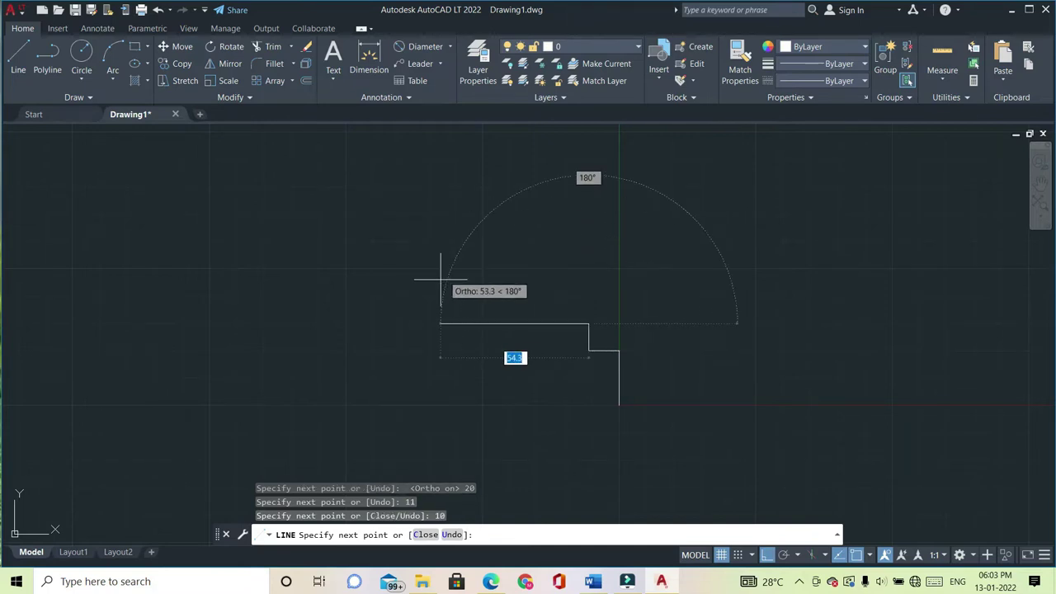
text(30)
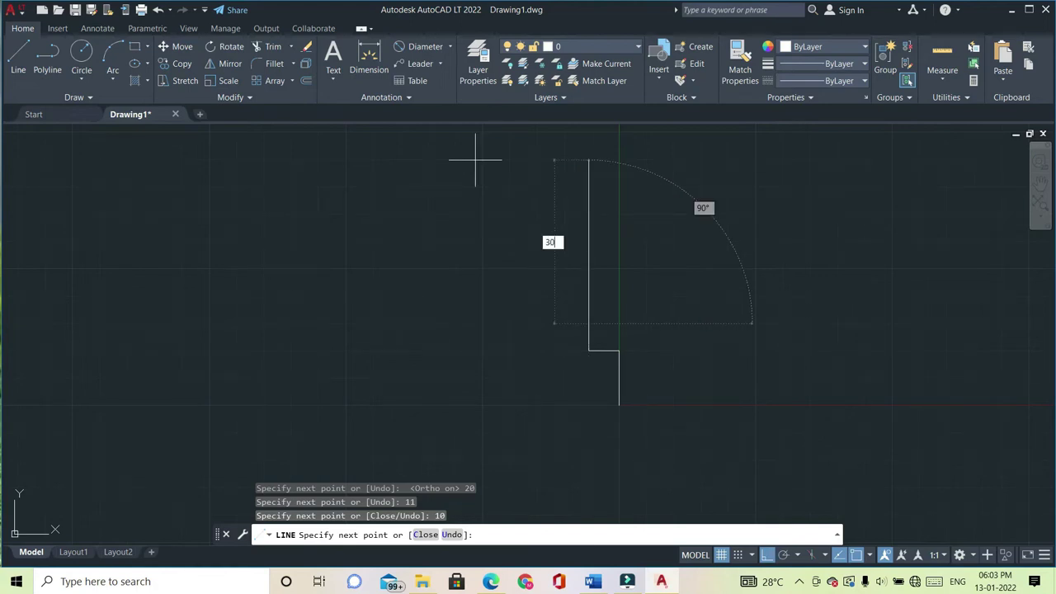
key(Return)
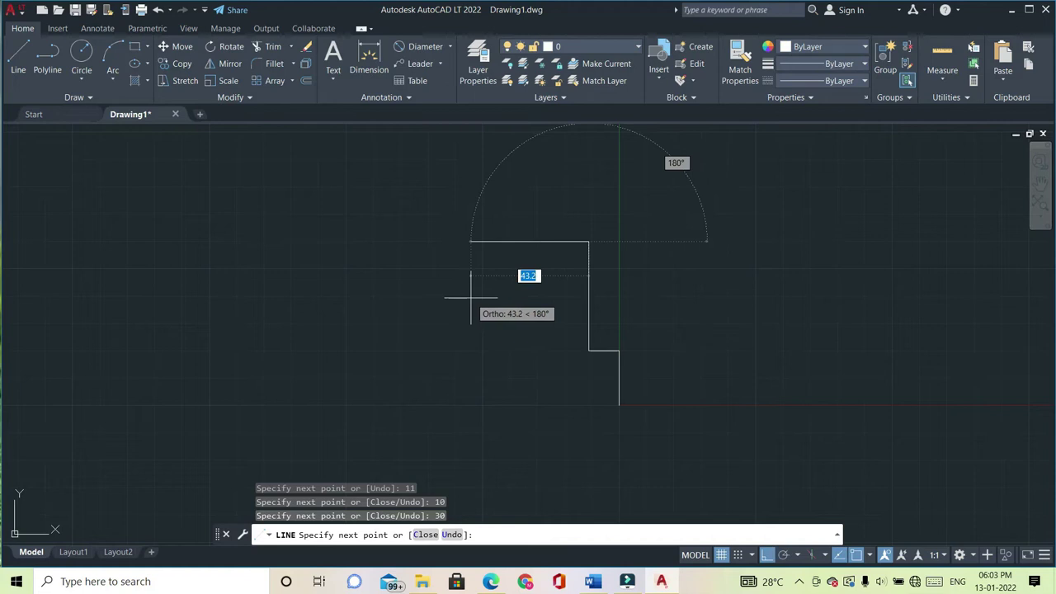
key(ctrl+z)
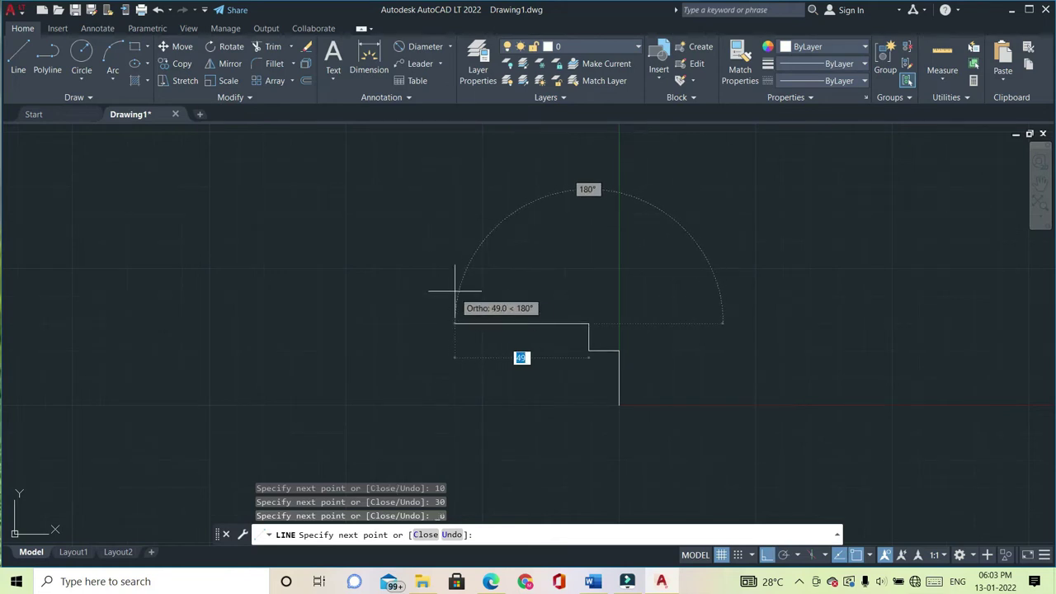
Continue 30 left, 30 down and 25 right, then a 15-unit drop and a 25-unit step left.
text(30)
key(Return)
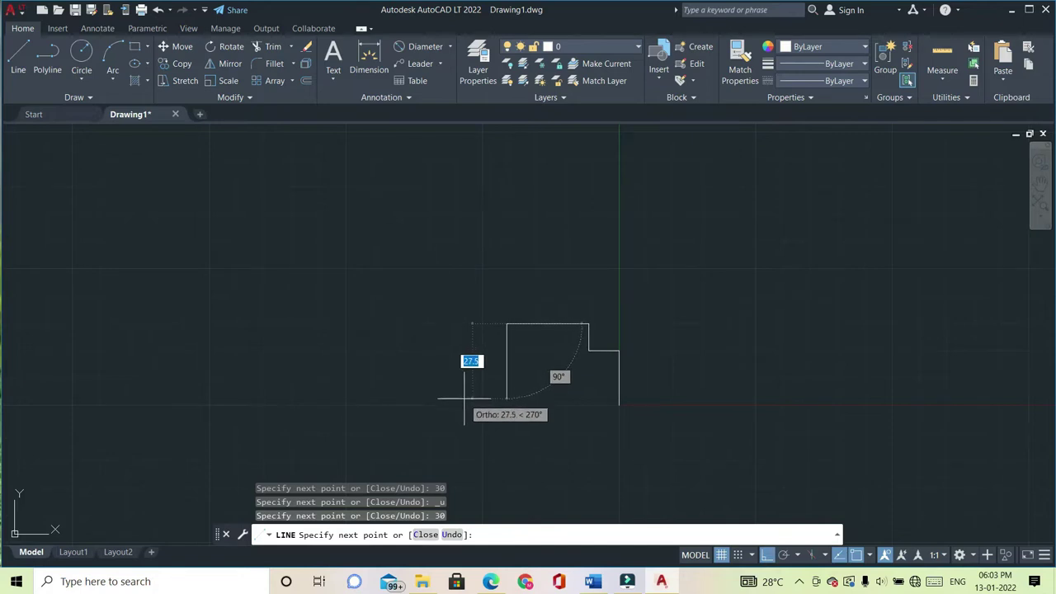
text(30)
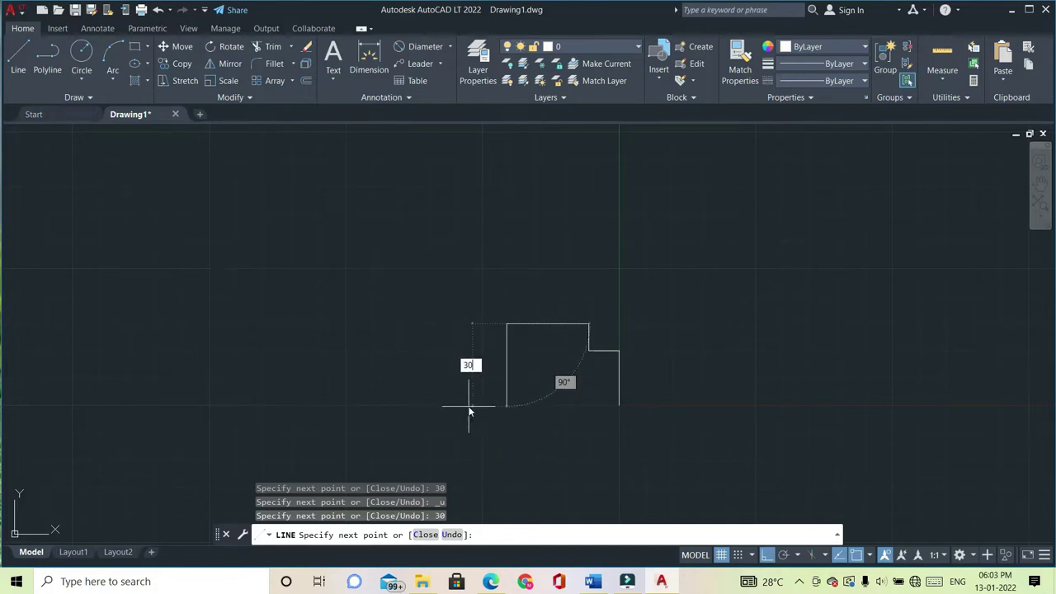
key(Return)
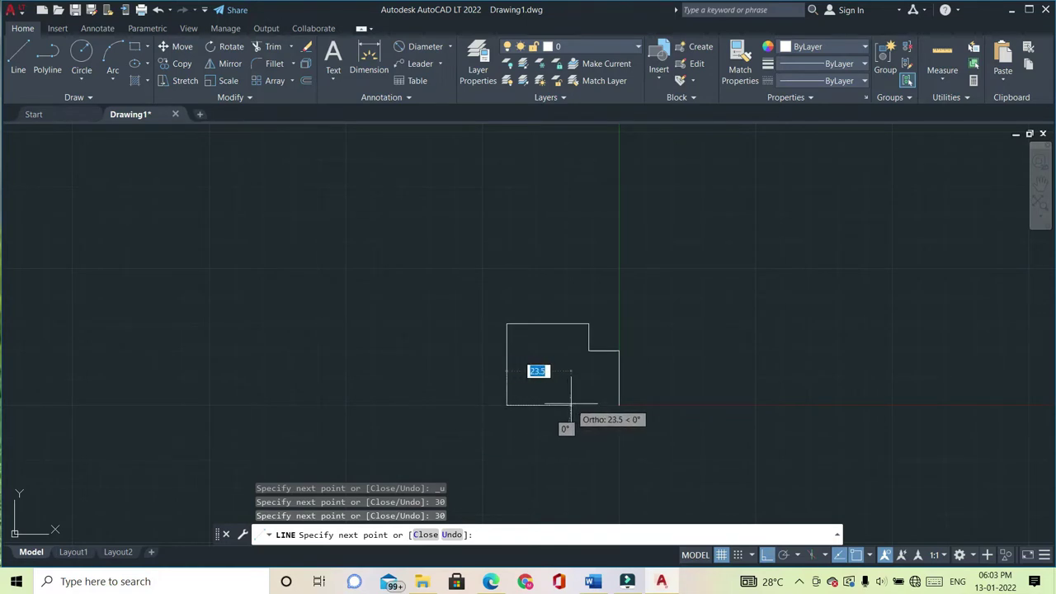
text(2)
key(Return)
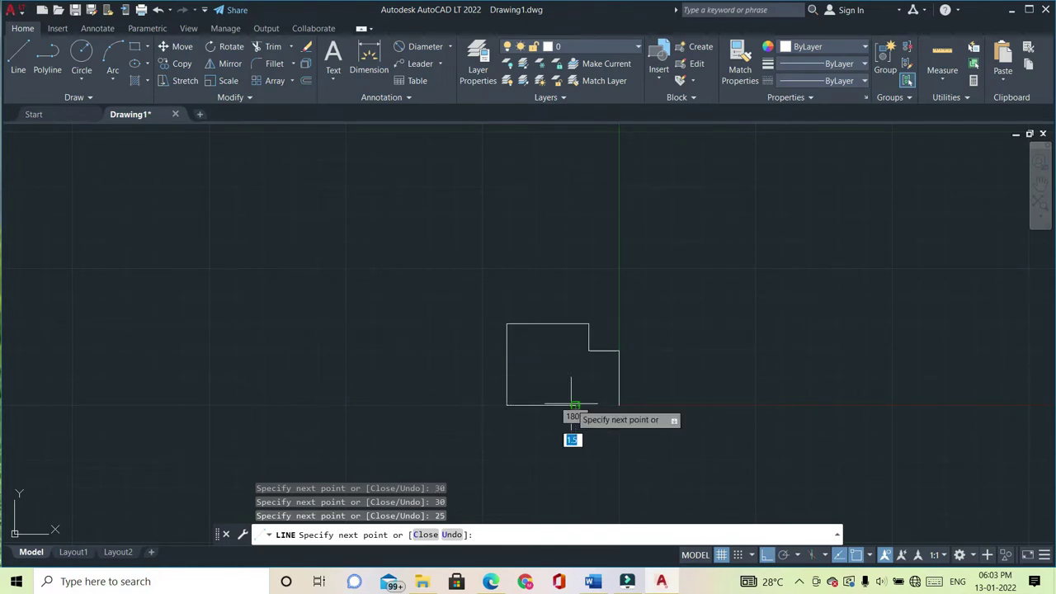
text(17)
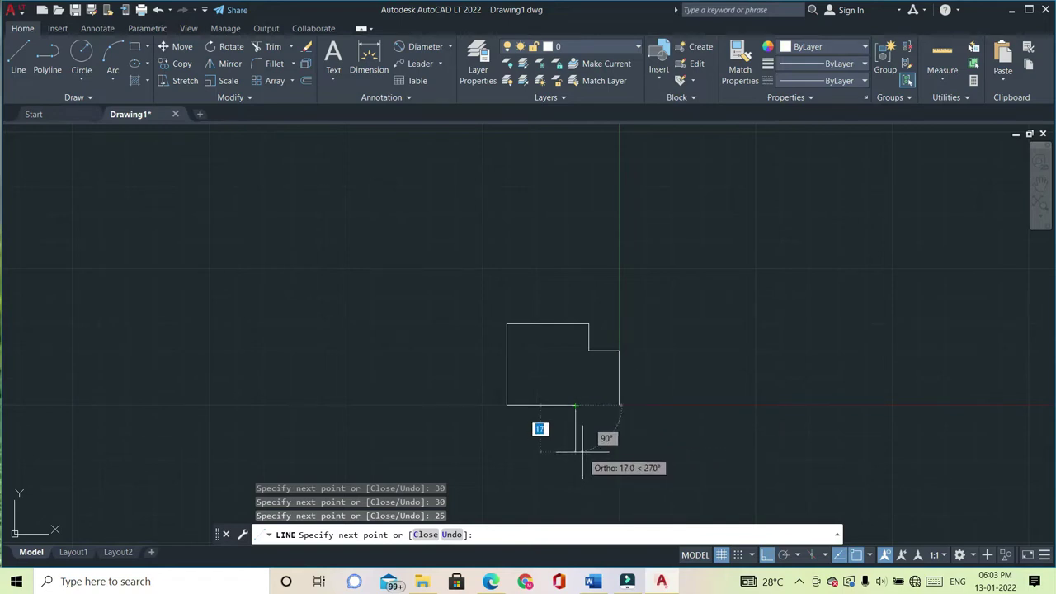
text(1)
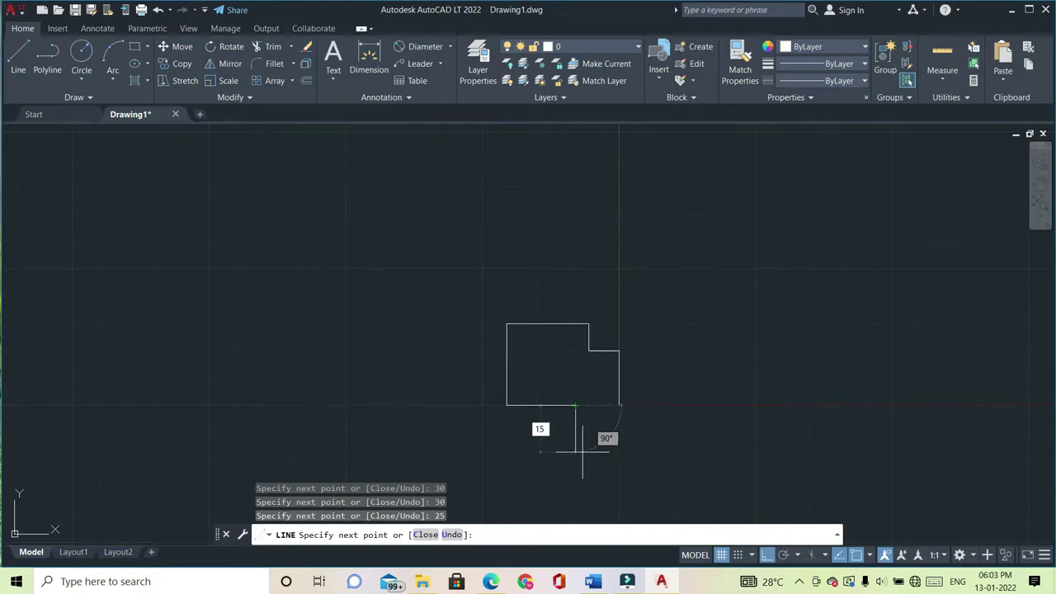
key(Return)
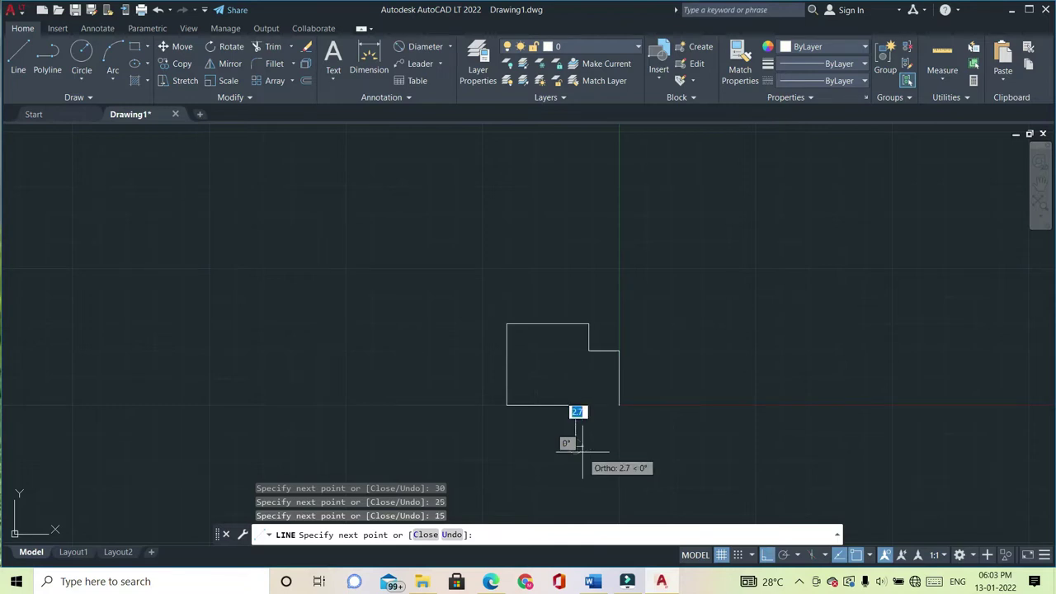
click(581, 447)
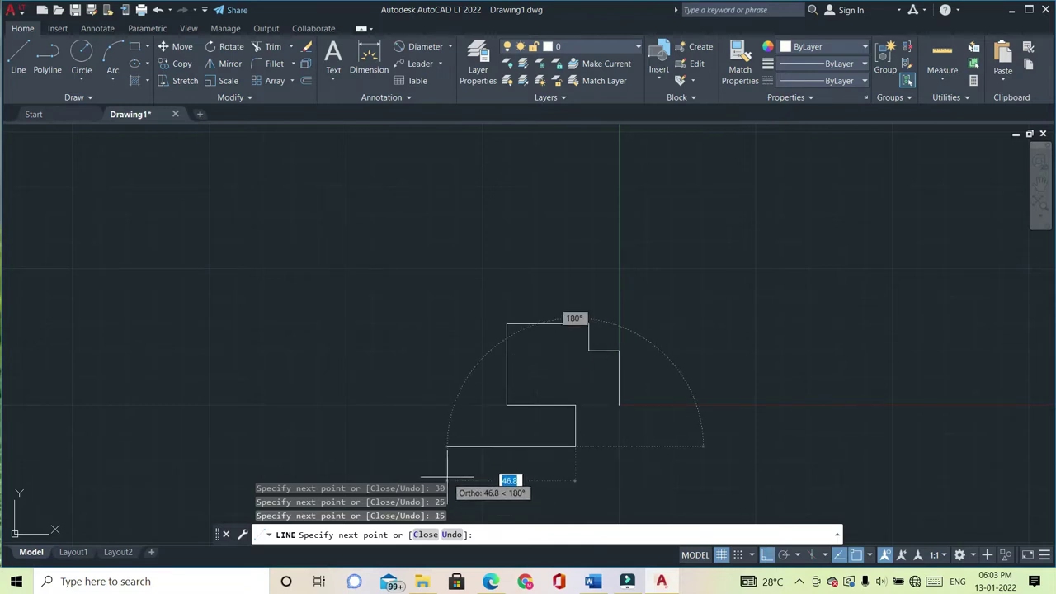
text(25)
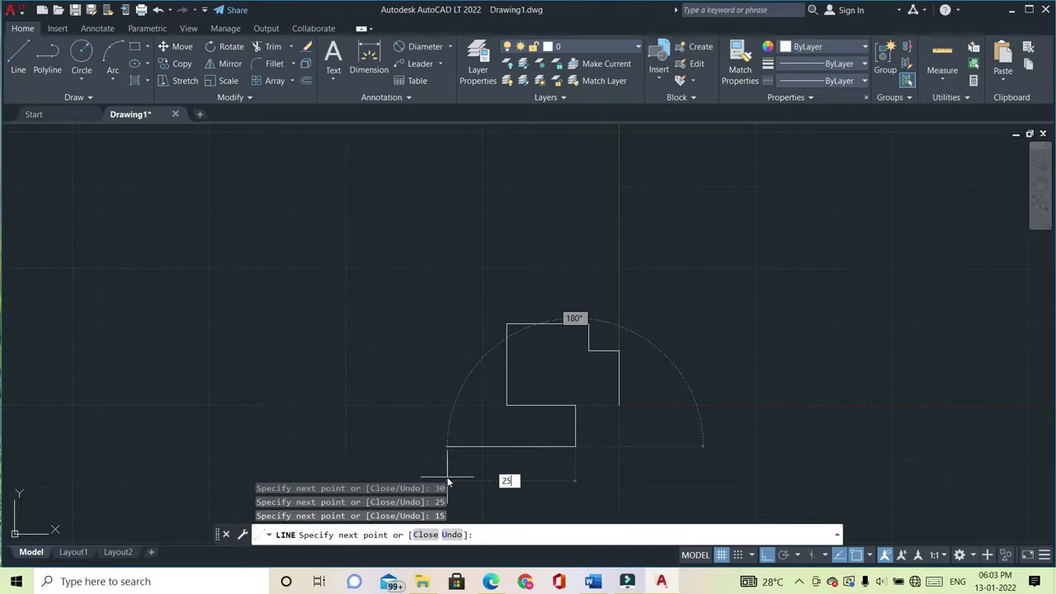
key(Return)
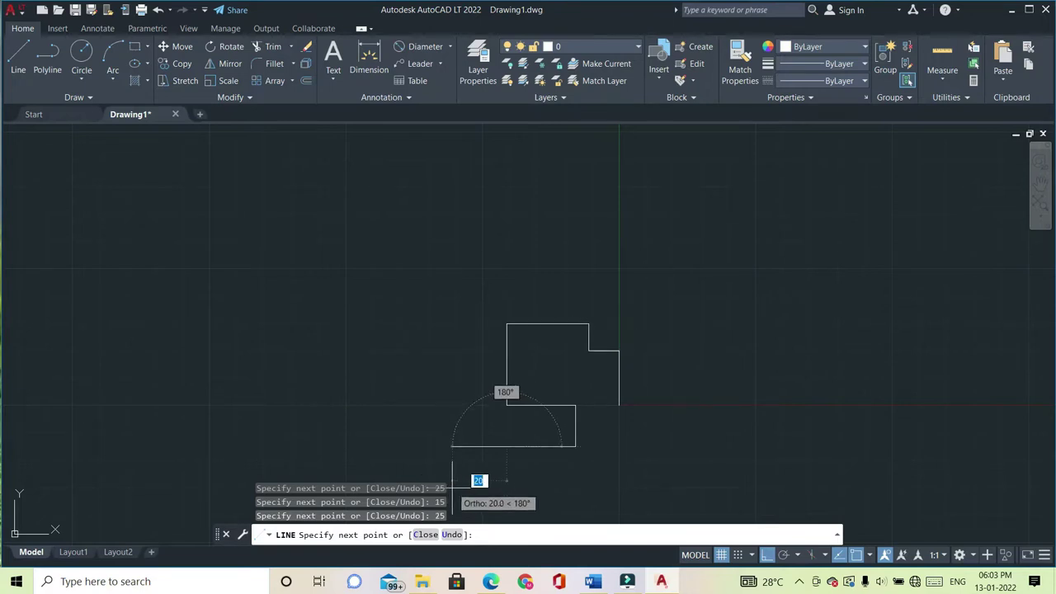
Add a 10-unit downward segment and a 40-unit bottom edge.
scroll(468, 351, up, 4)
scroll(468, 351, down, 5)
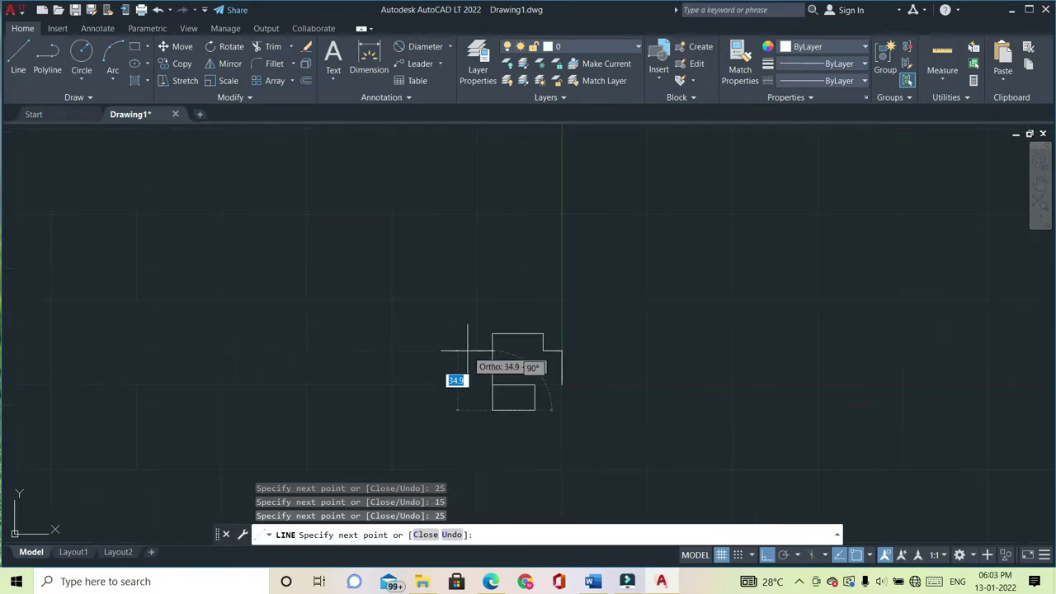
scroll(458, 429, down, 2)
scroll(463, 441, up, 3)
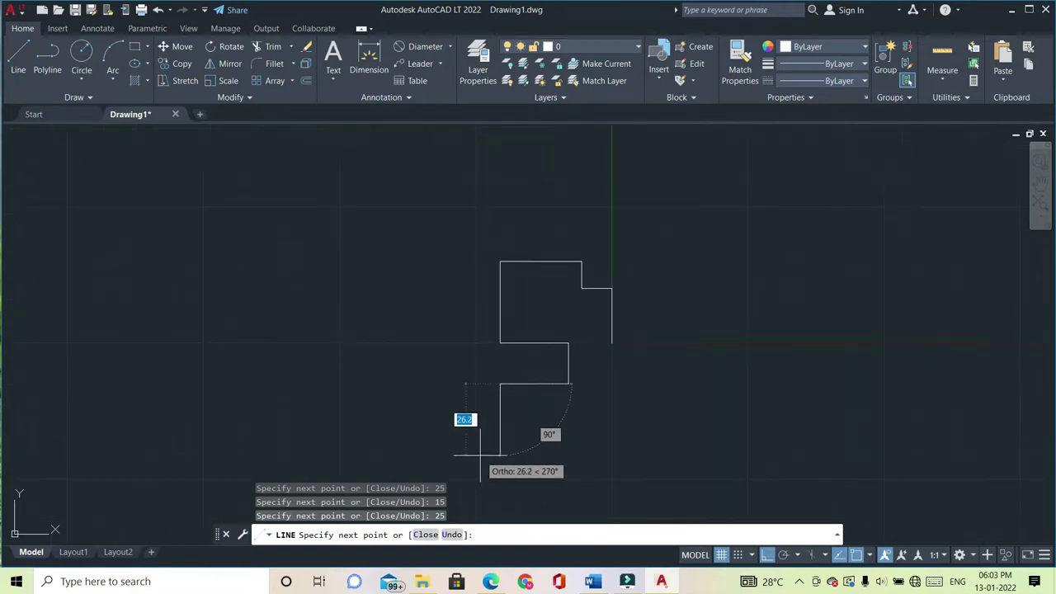
text(10)
key(Return)
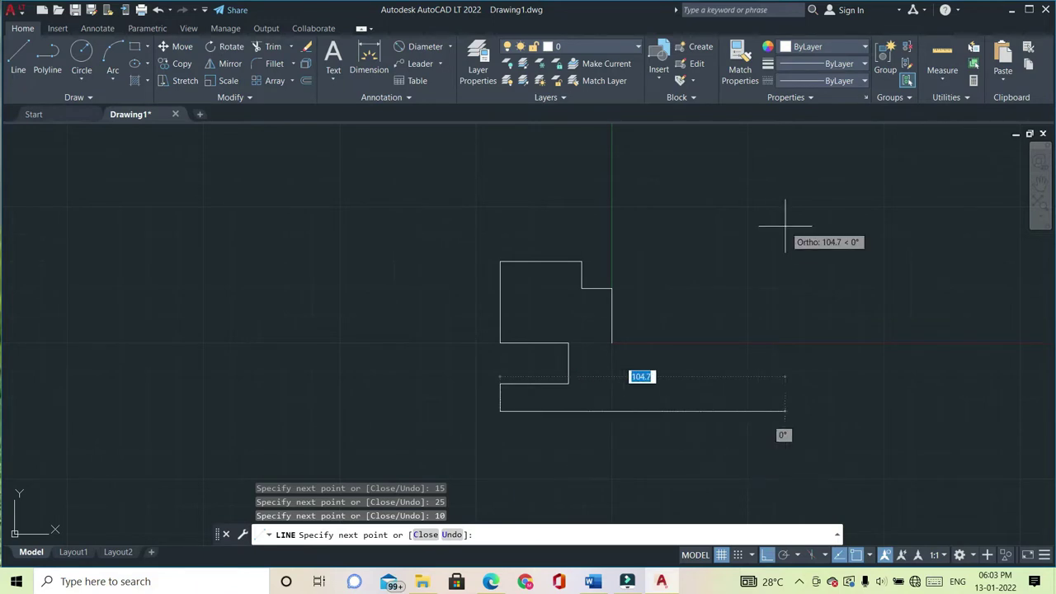
text(40)
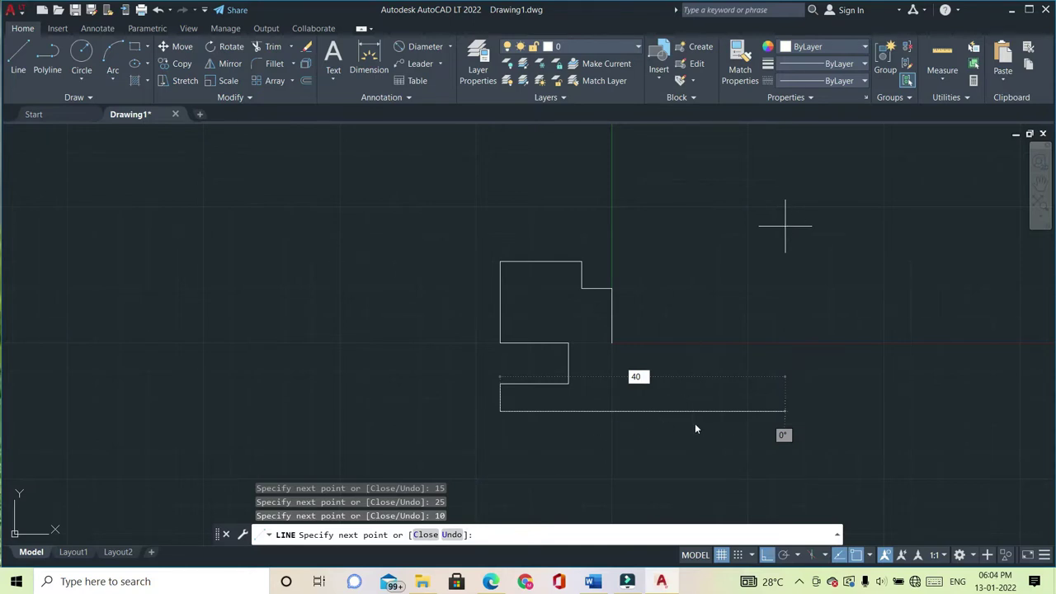
key(Return)
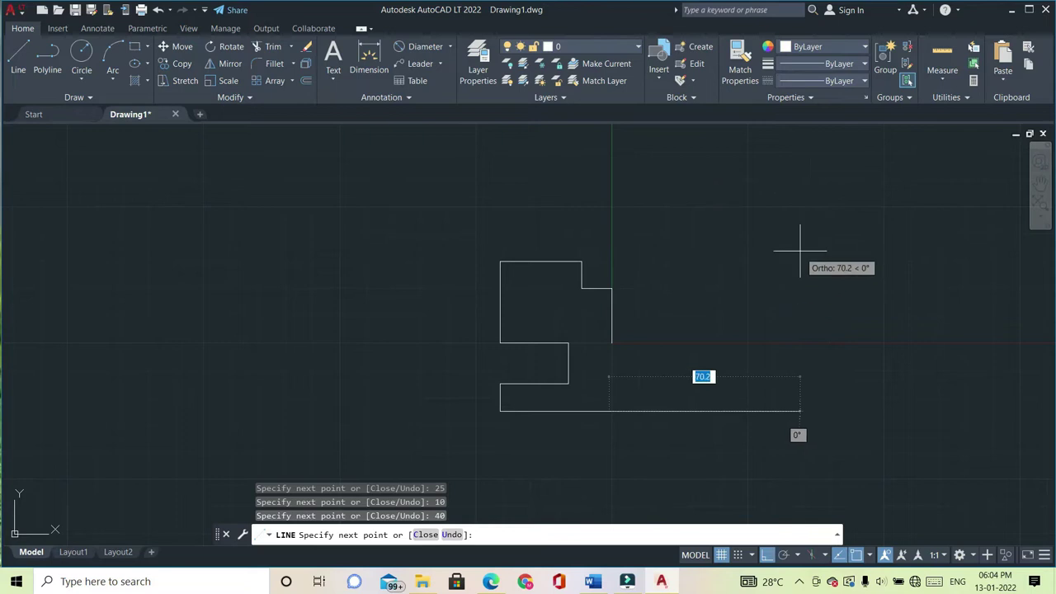
With Ortho off, draw an 81.8-unit line rising at 40° to the right.
key(F8)
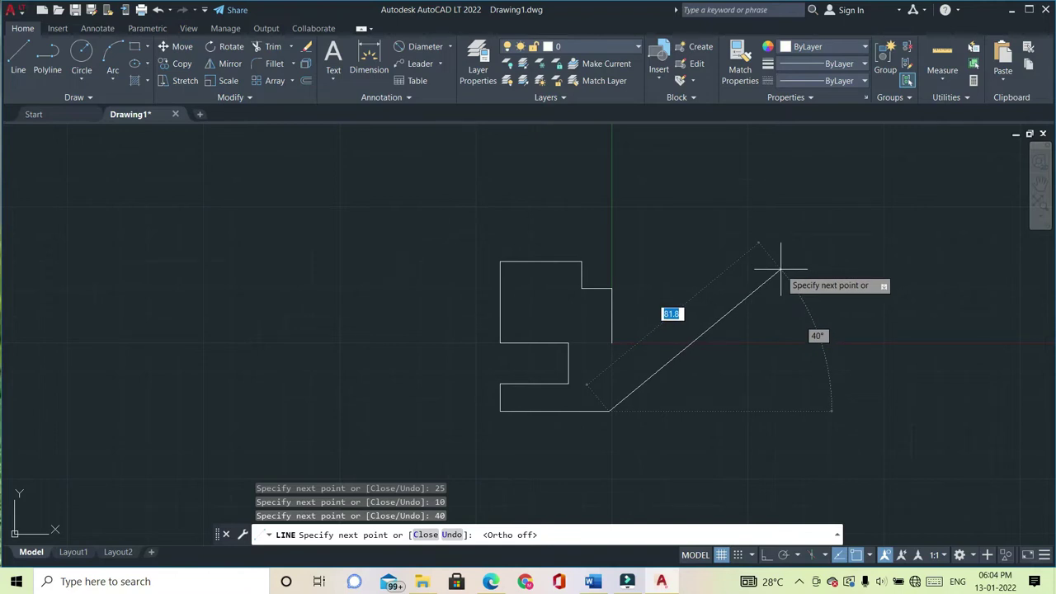
key(Tab)
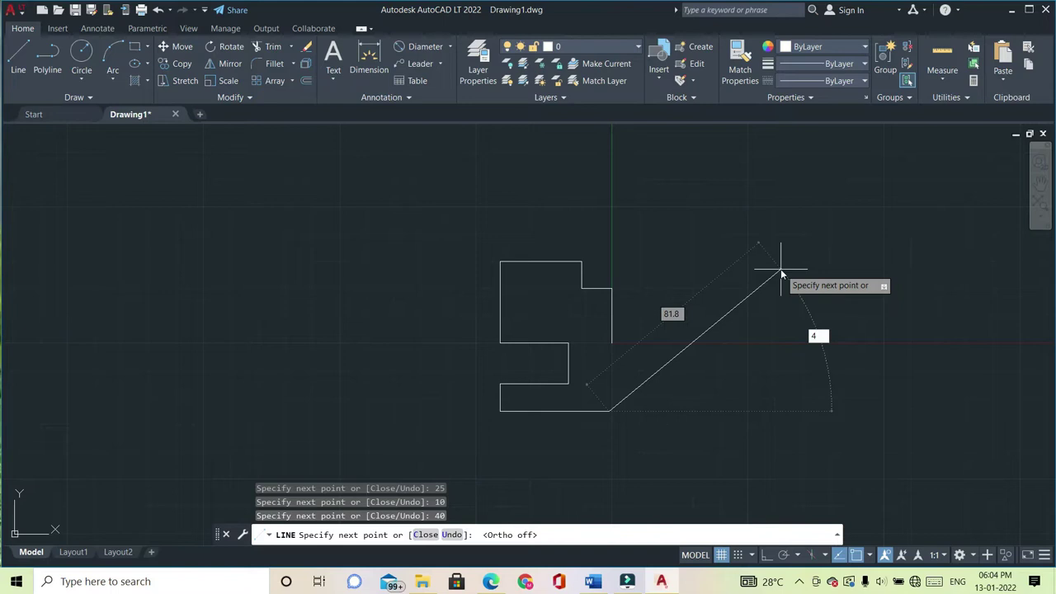
text(0)
text(40)
key(Return)
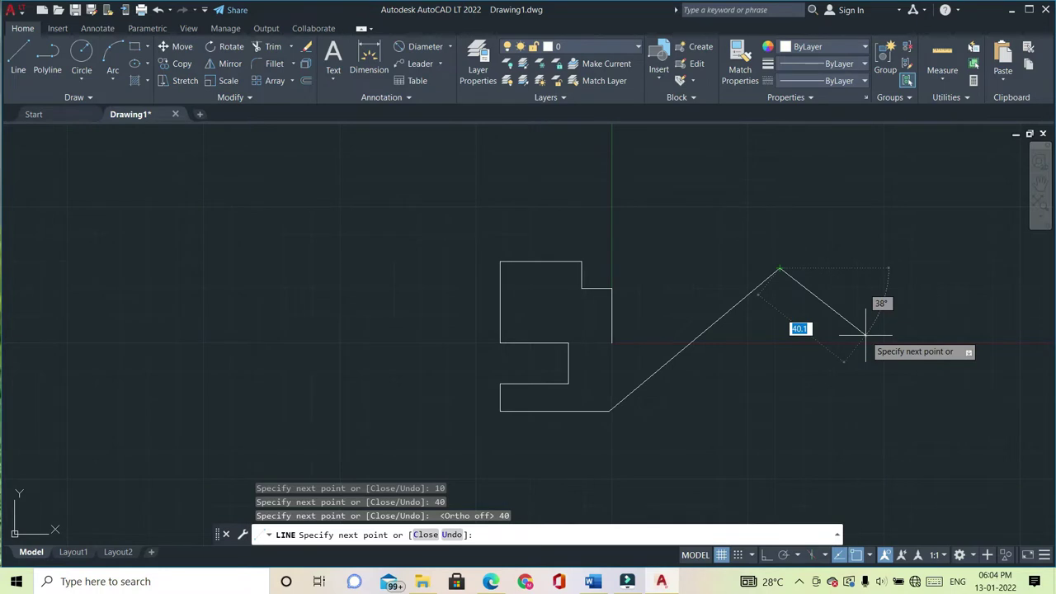
key(Escape)
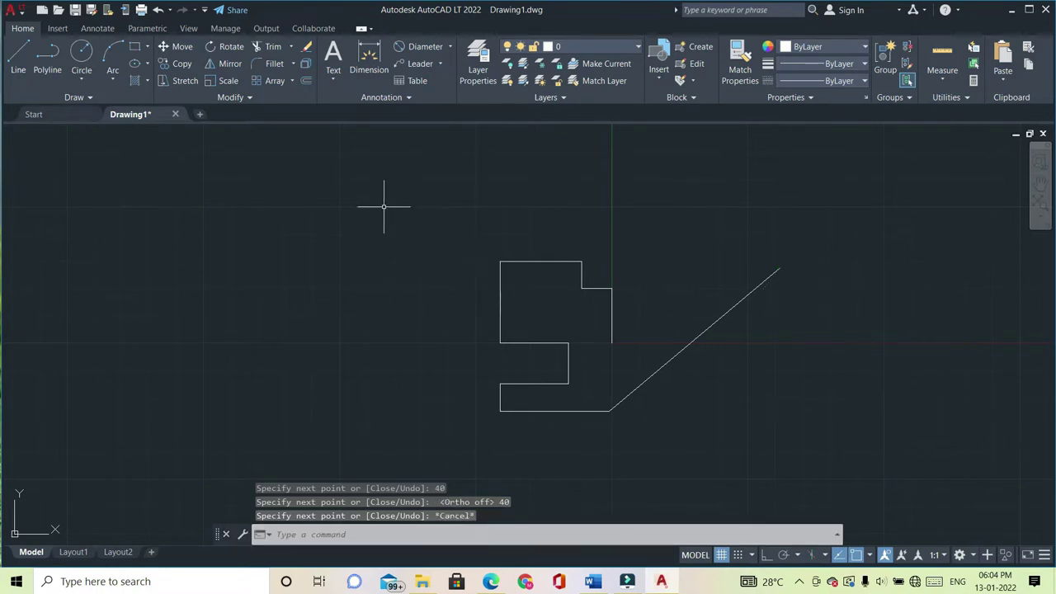
click(359, 535)
key(Return)
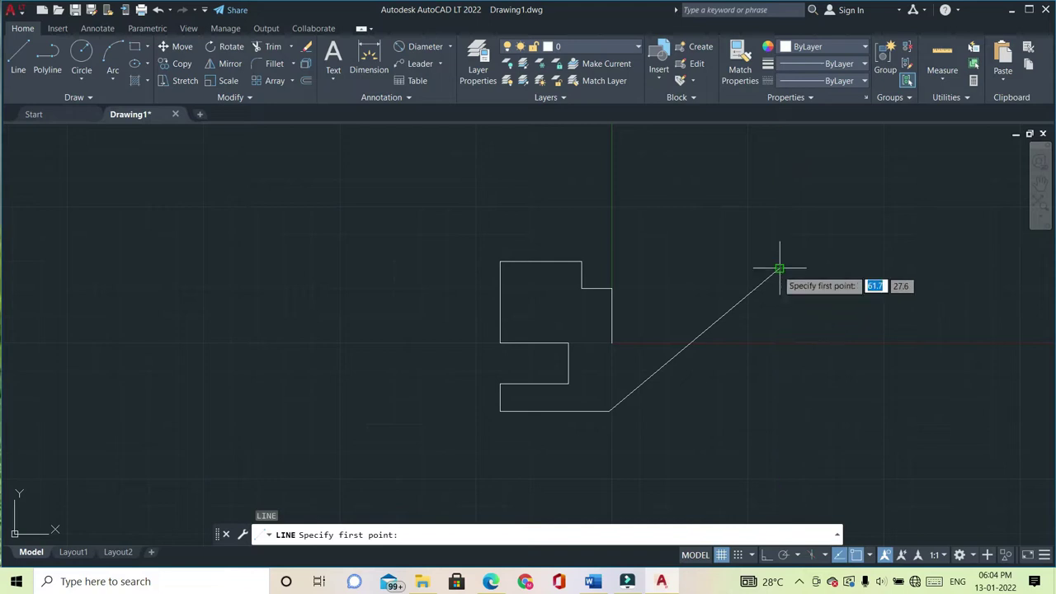
Draw a vertical construction line down from the slanted line's top end.
click(779, 269)
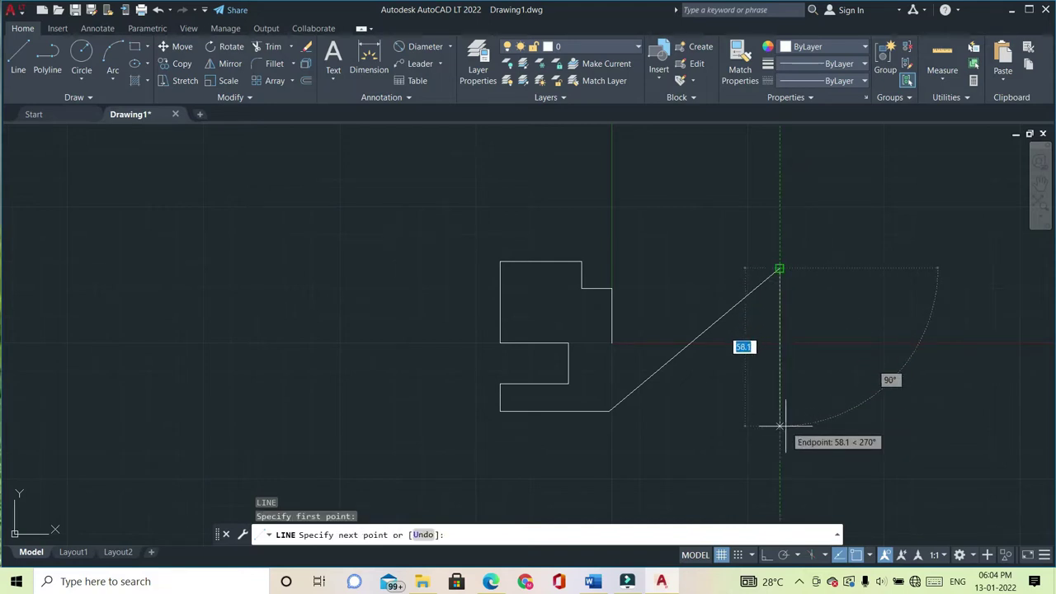
click(779, 485)
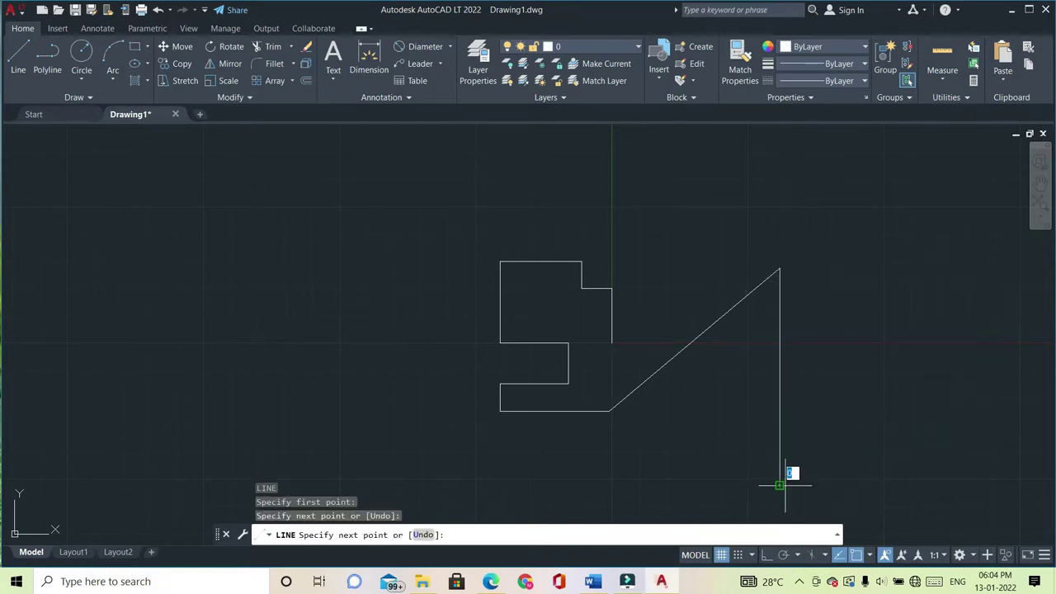
key(Escape)
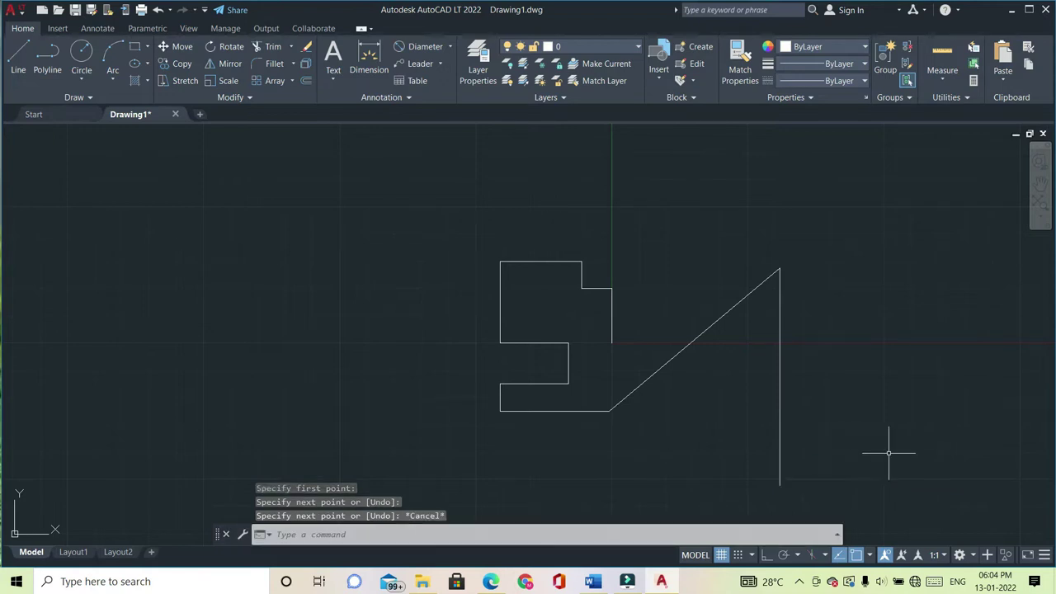
Mirror the slanted line about the vertical line, keeping the original.
click(675, 357)
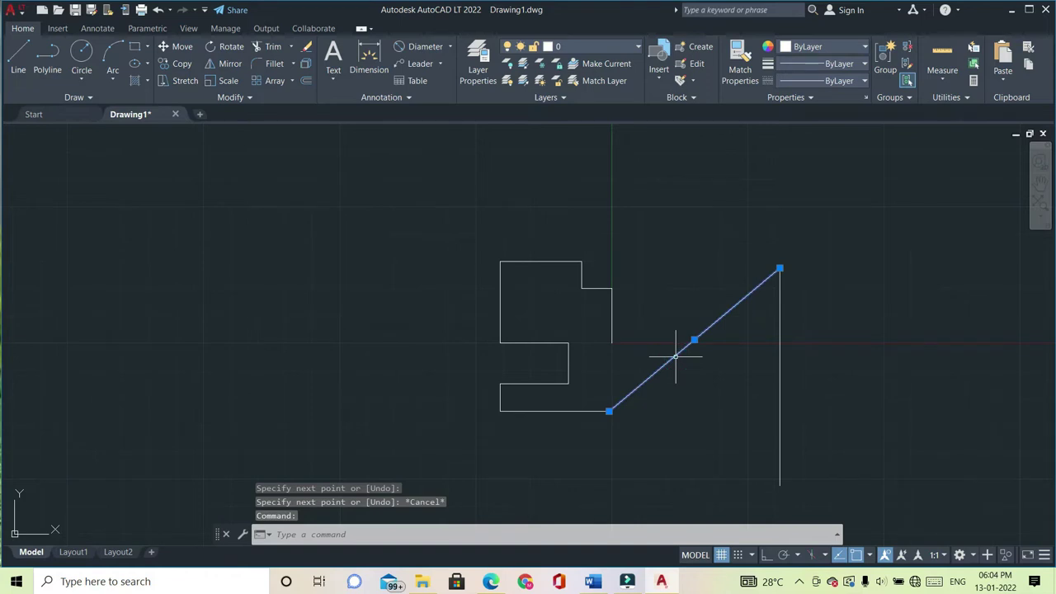
click(573, 536)
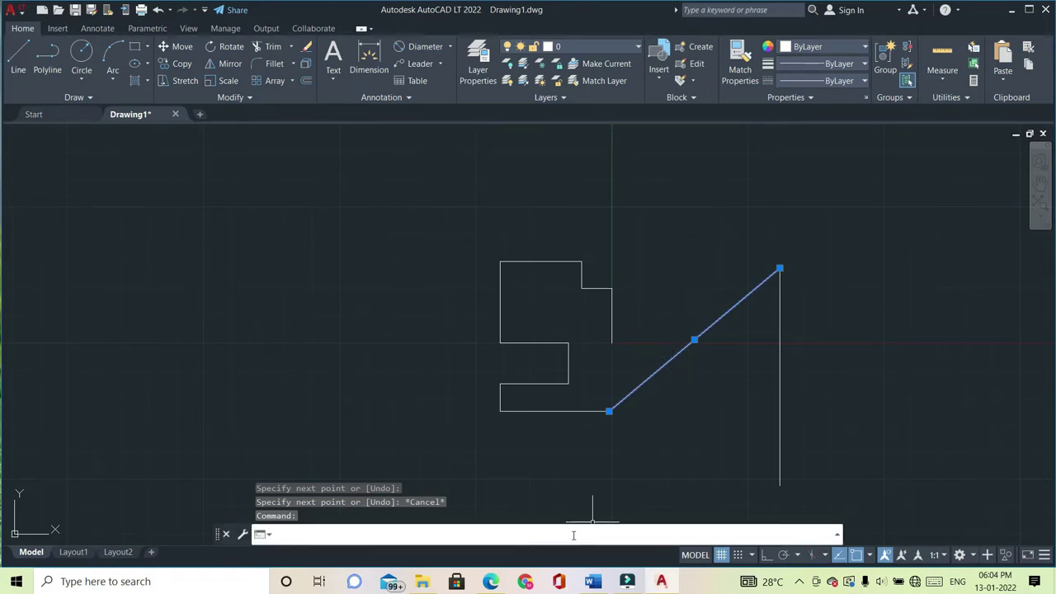
text(MI)
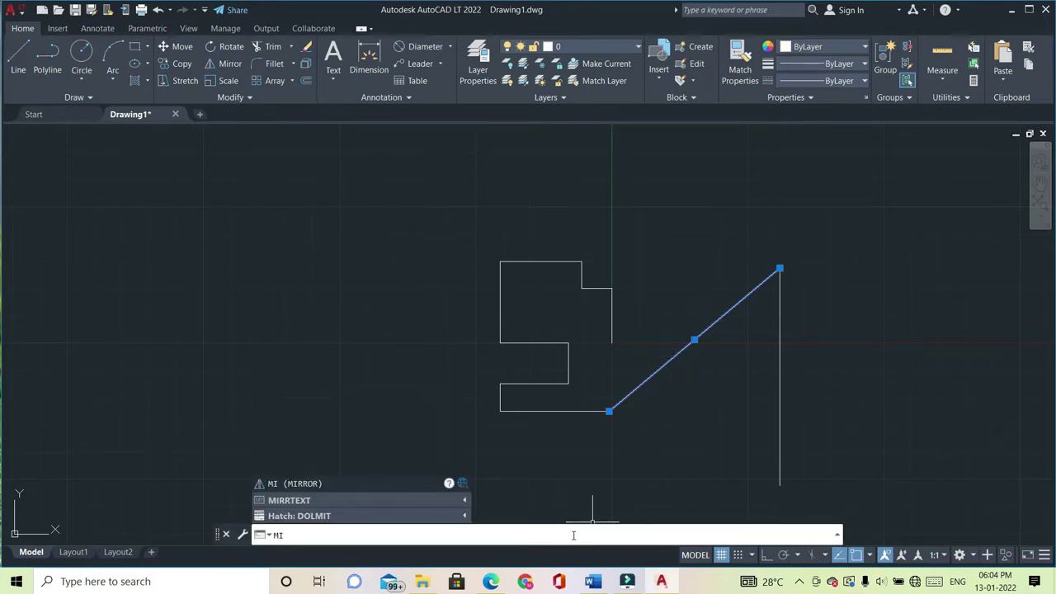
key(Return)
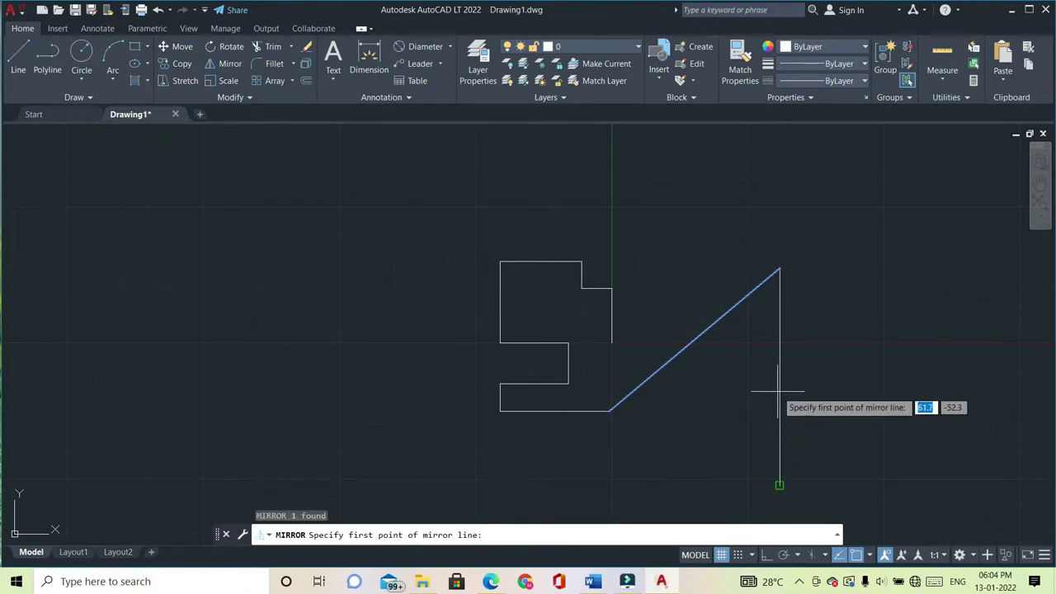
click(780, 485)
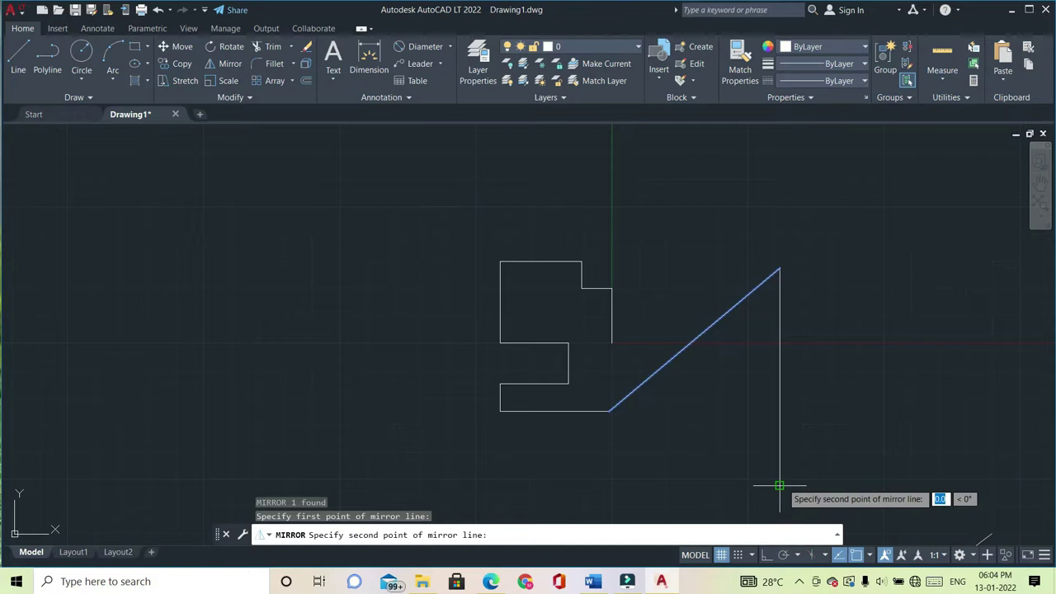
click(780, 485)
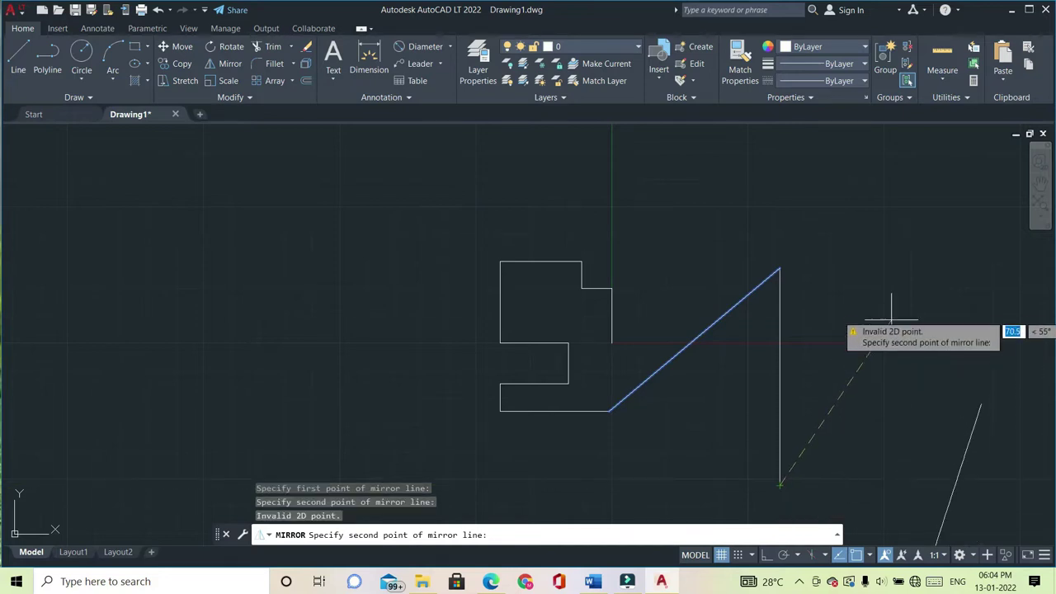
click(776, 274)
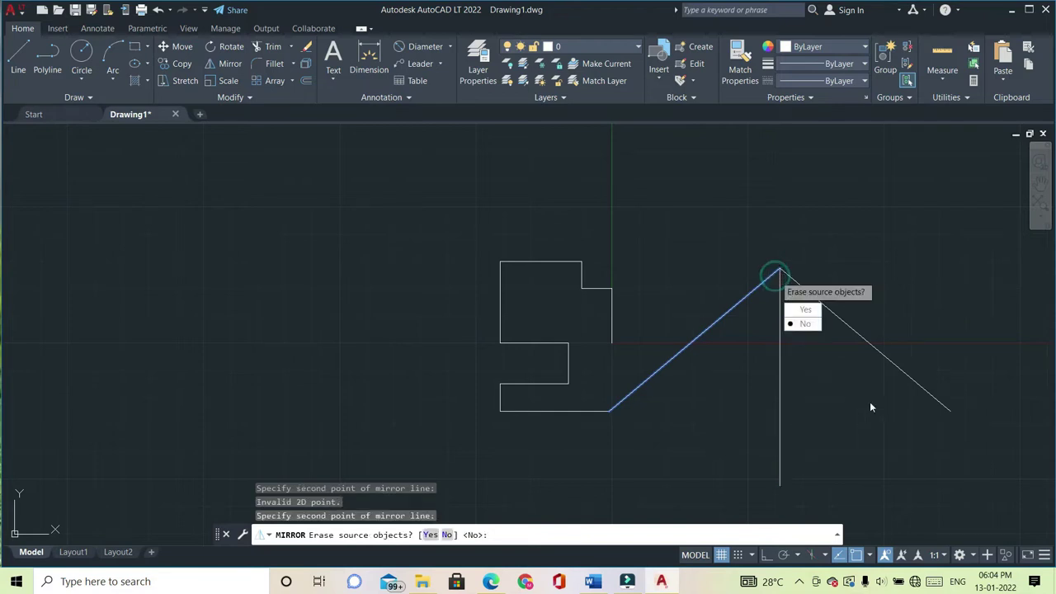
key(Return)
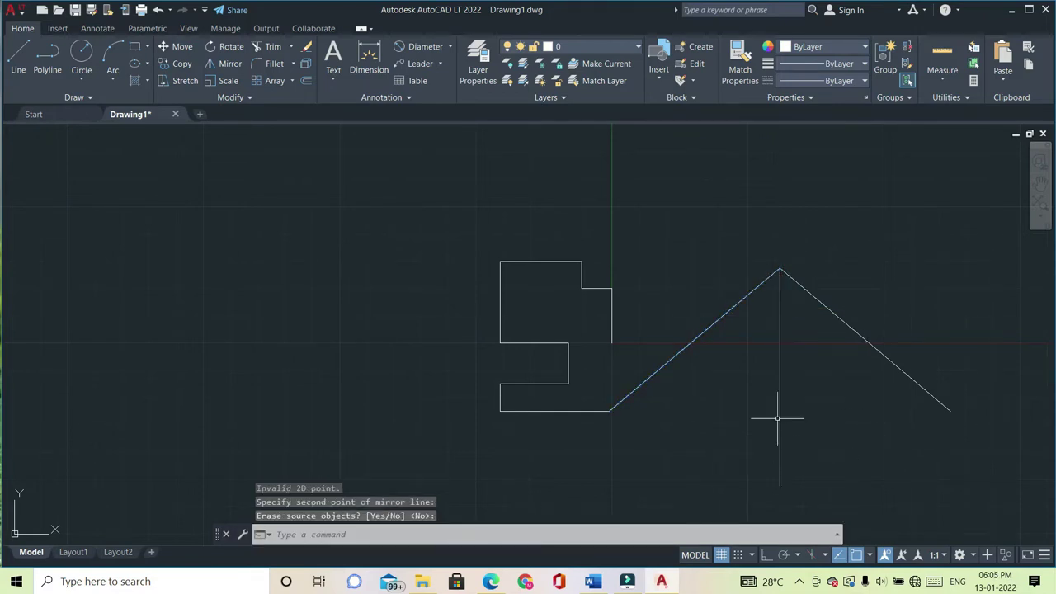
click(779, 418)
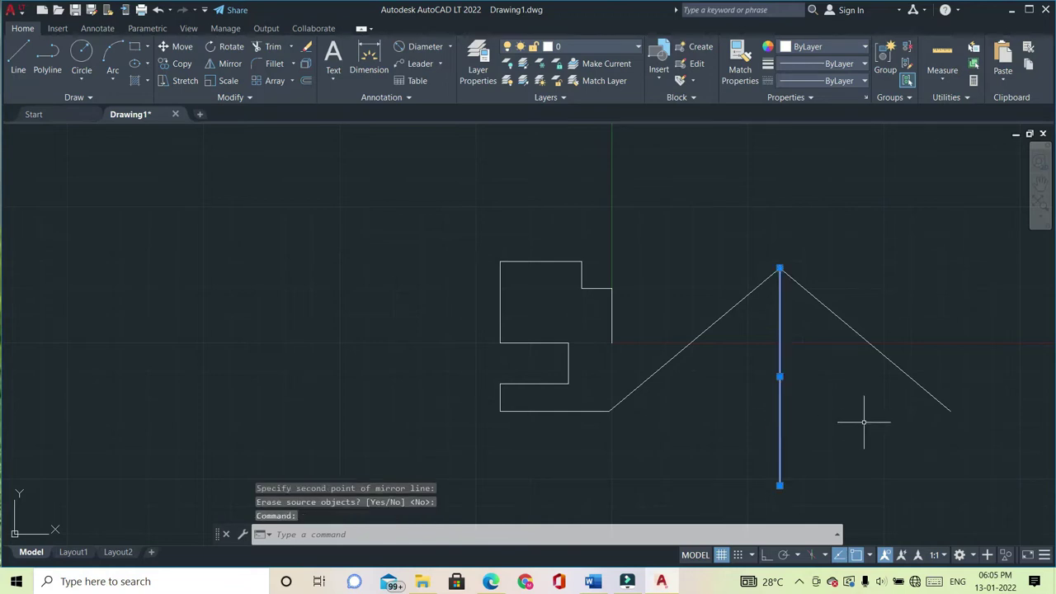
key(Delete)
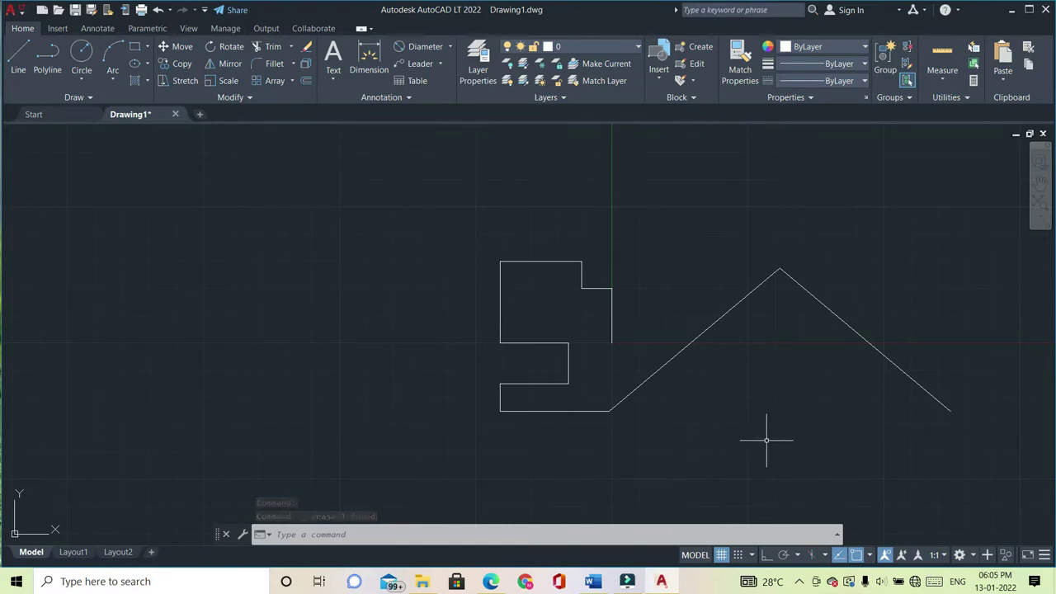
scroll(768, 438, down, 2)
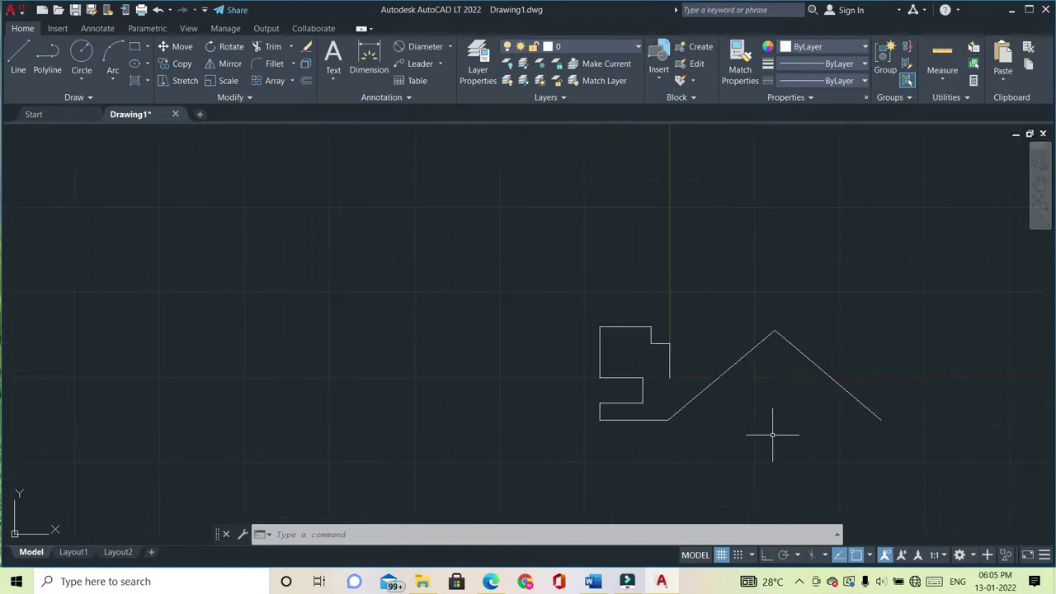
scroll(866, 448, down, 2)
scroll(921, 430, up, 2)
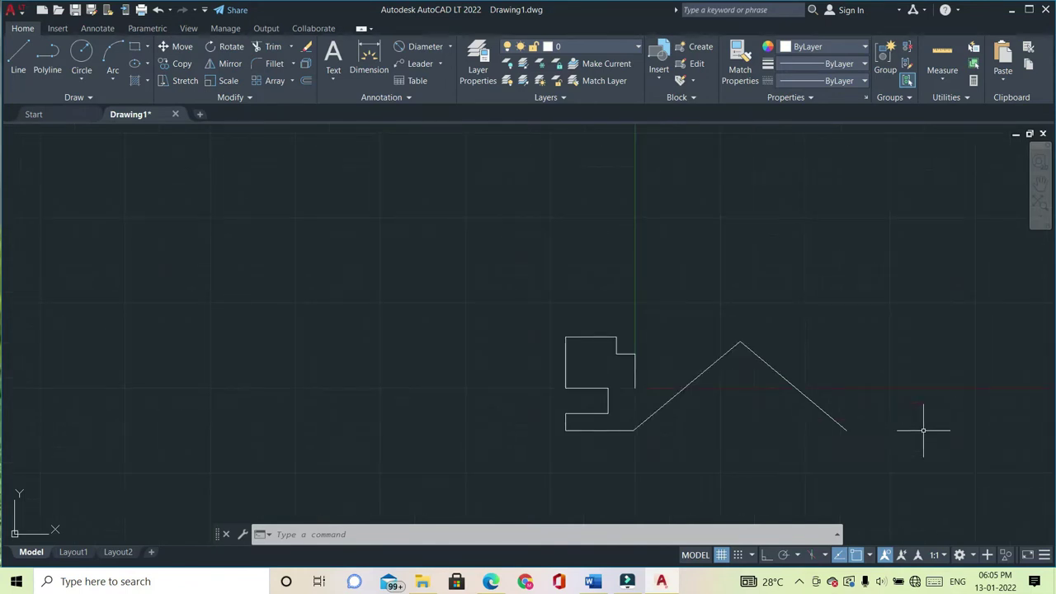
scroll(587, 444, up, 2)
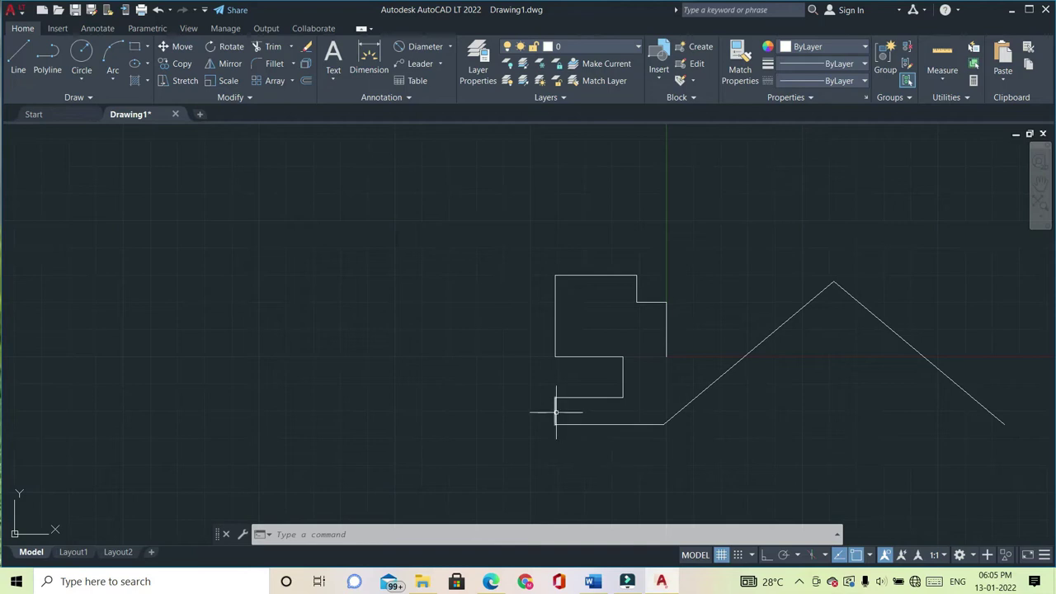
click(556, 413)
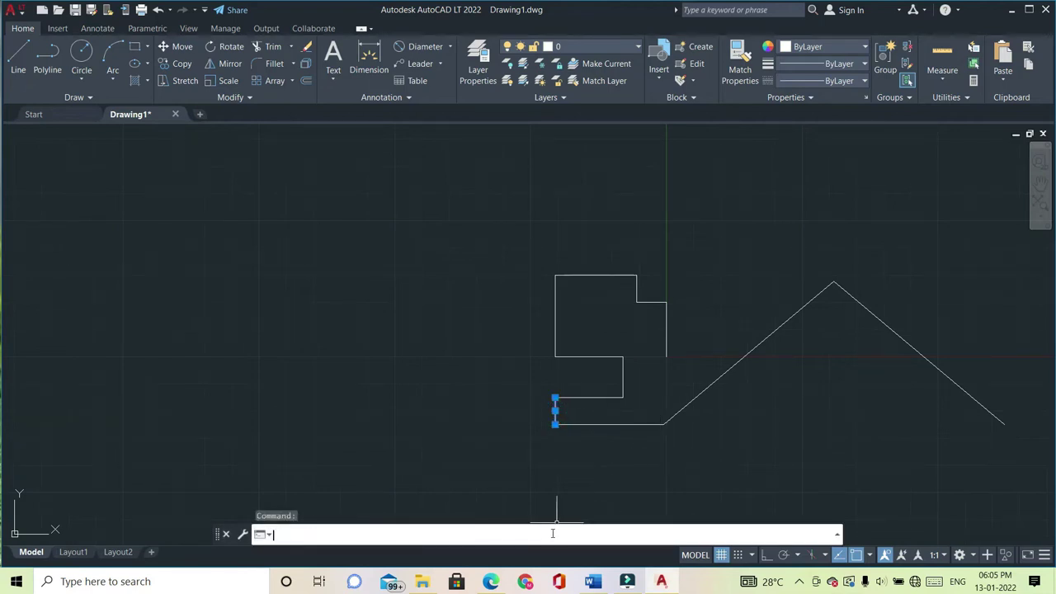
Copy the short left vertical edge 125 units horizontally to the right.
text(co)
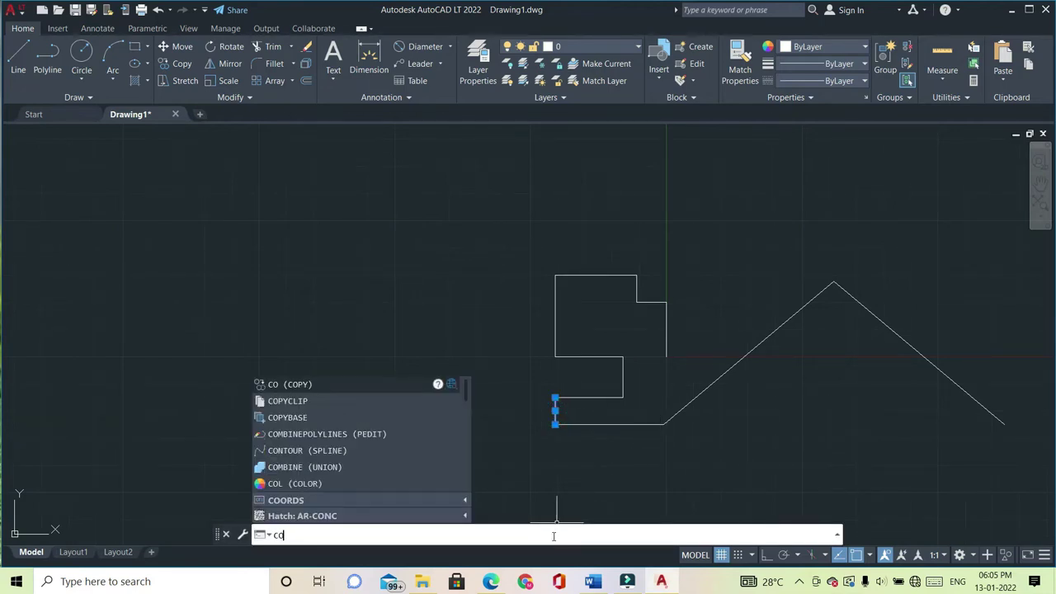
key(Return)
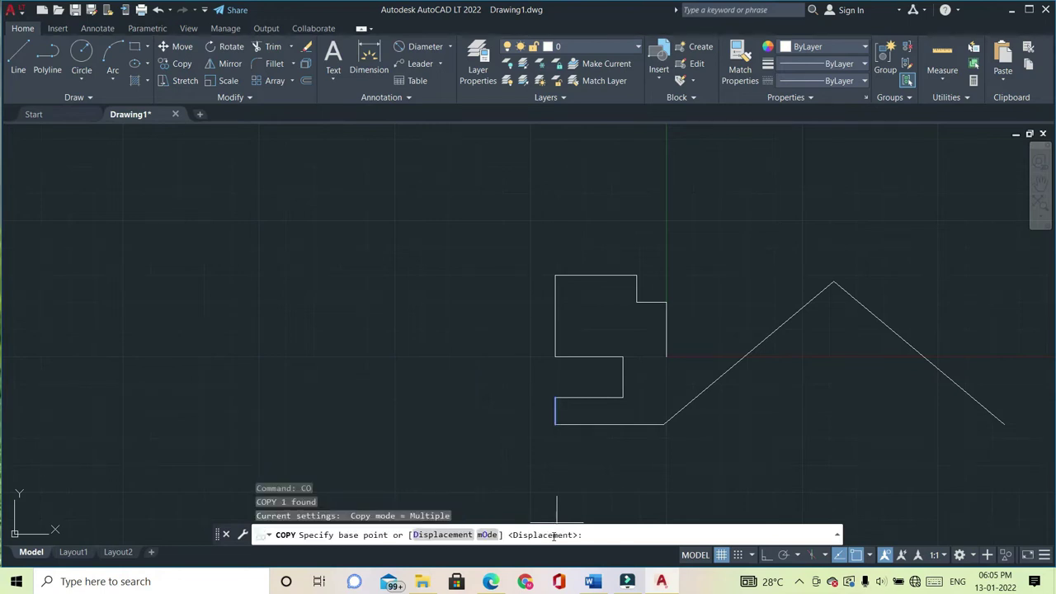
click(555, 424)
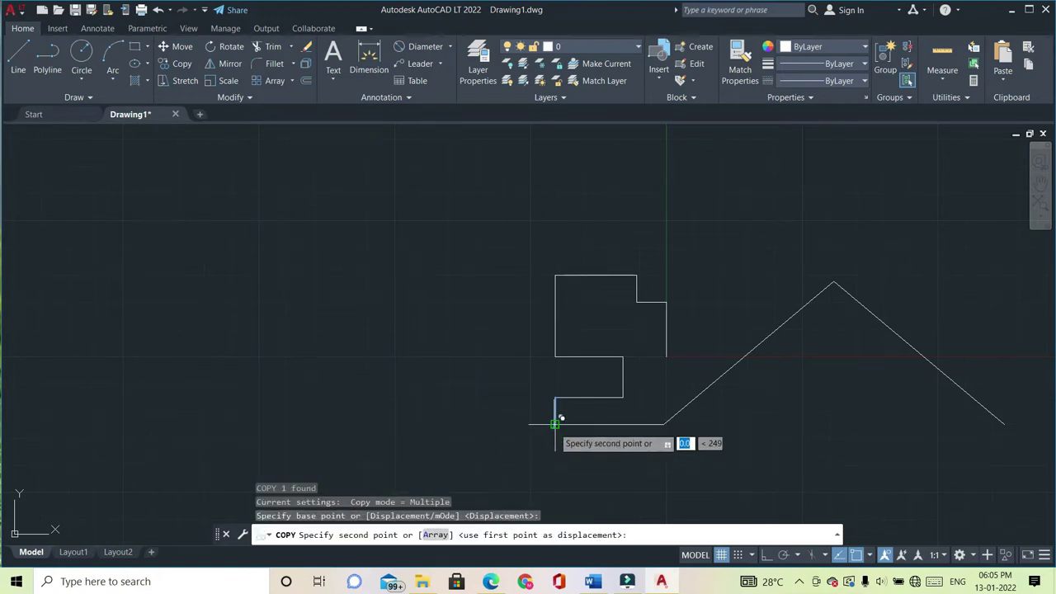
scroll(667, 417, down, 3)
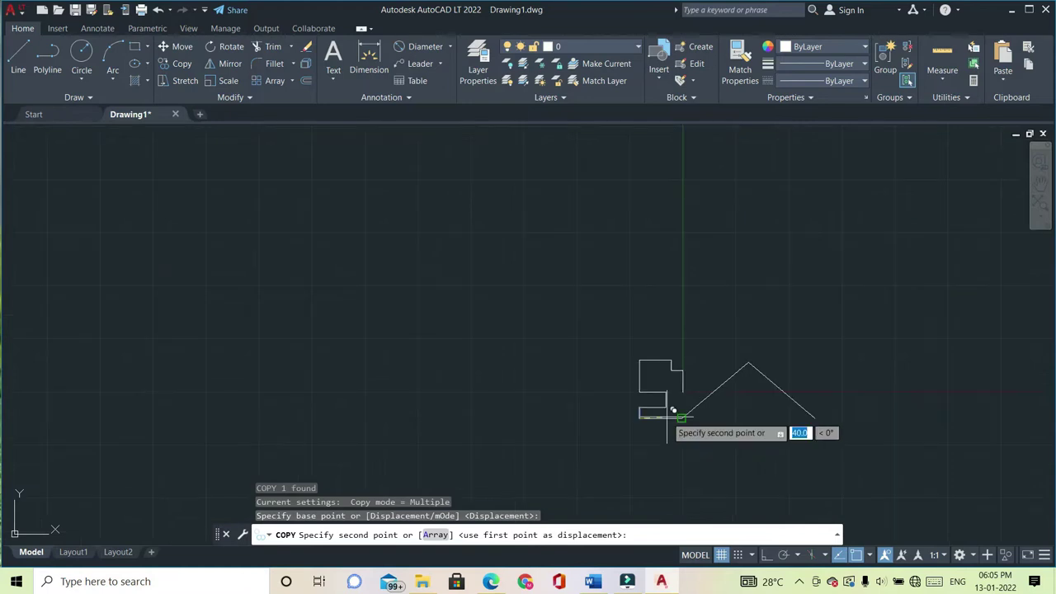
scroll(730, 409, down, 2)
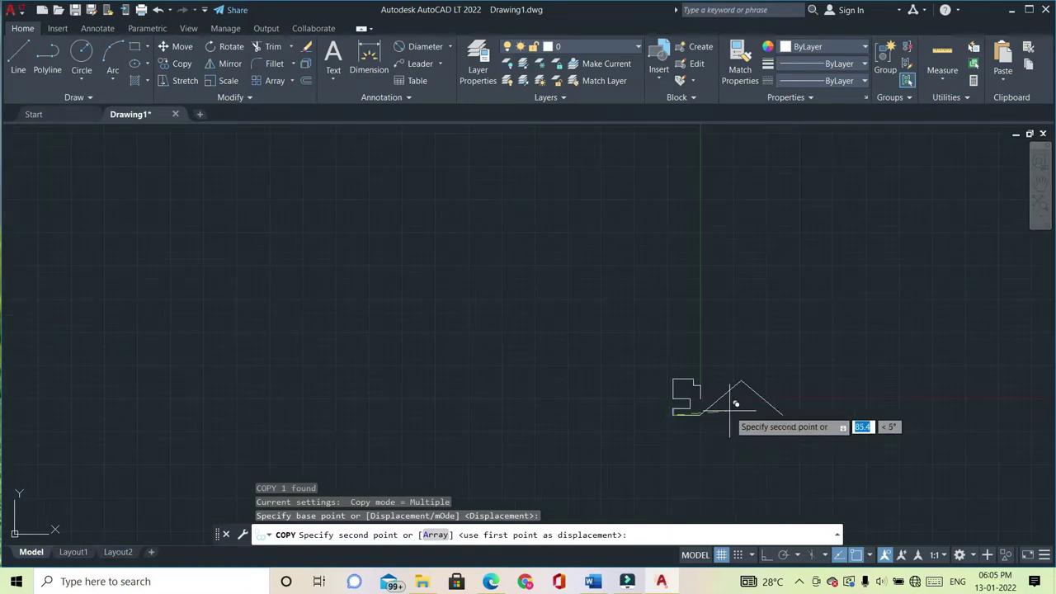
key(F8)
scroll(766, 412, down, 1)
scroll(784, 412, up, 2)
scroll(784, 410, up, 3)
scroll(783, 413, up, 2)
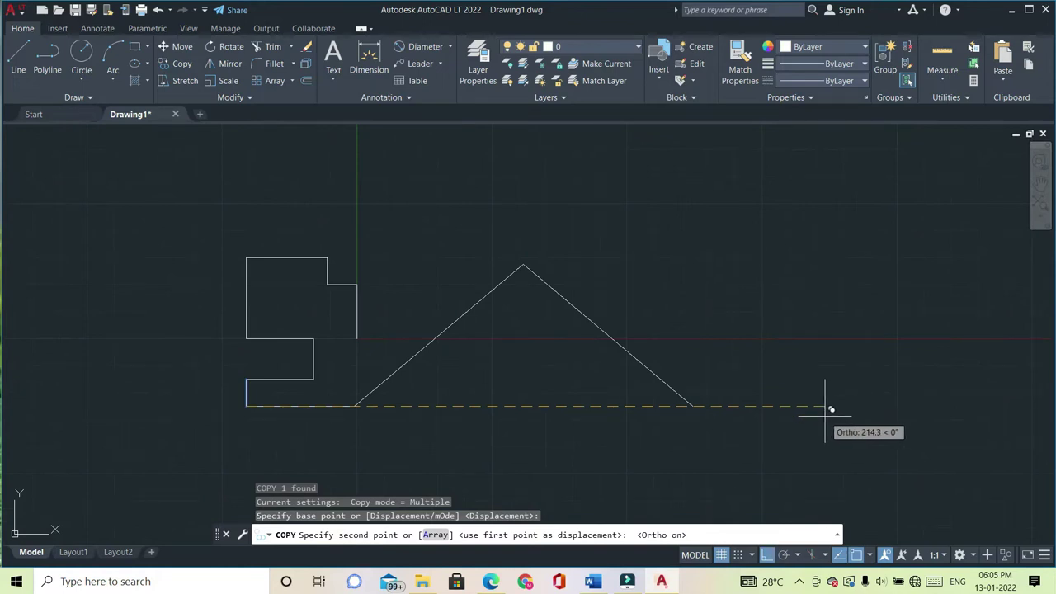
text(125)
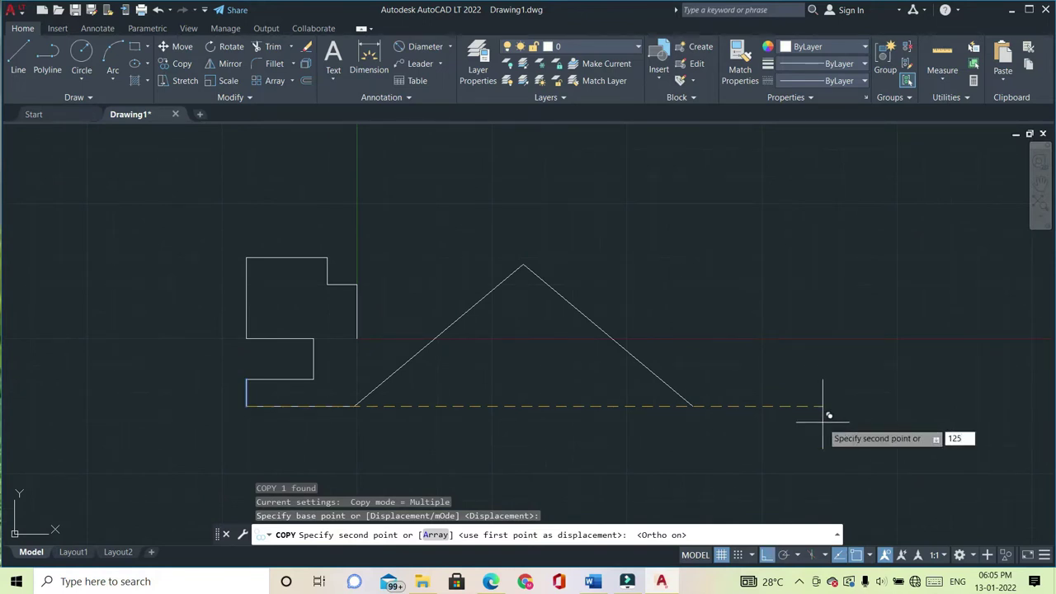
key(Return)
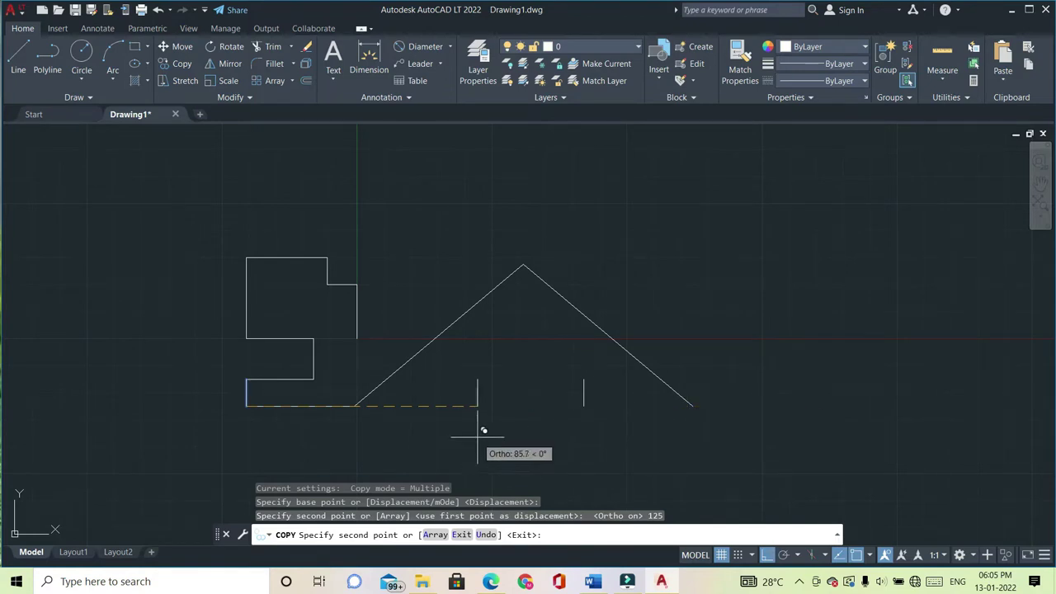
key(Escape)
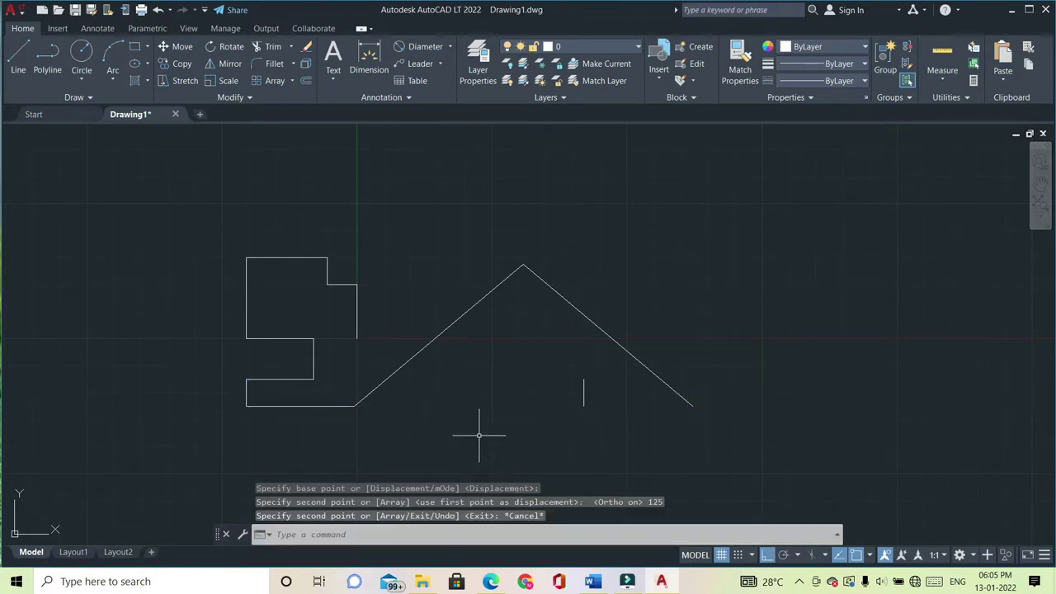
Select the copied line and close the accidentally opened Properties palette.
click(584, 395)
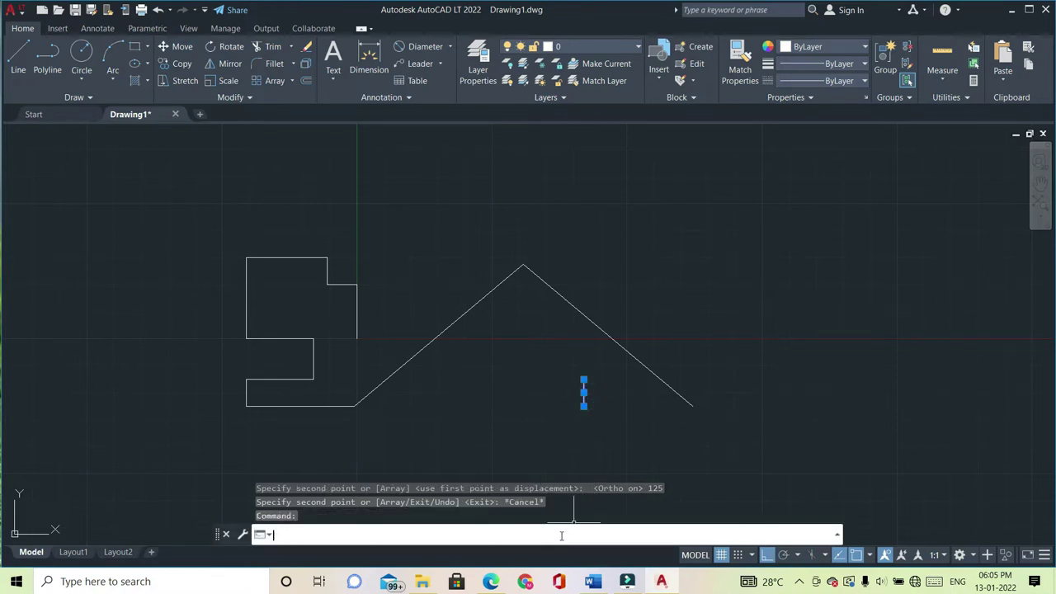
text(MO)
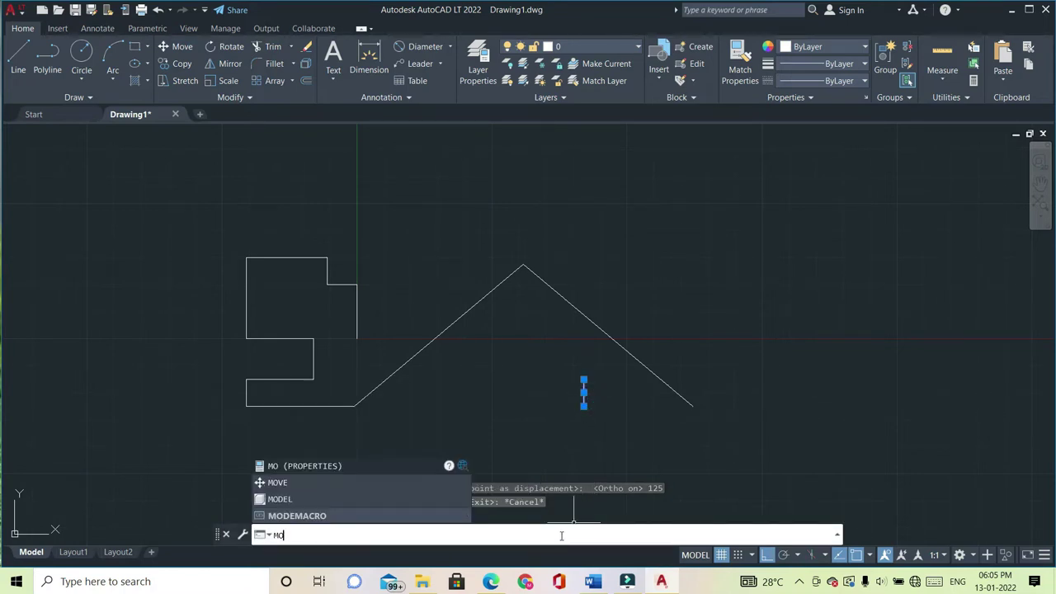
key(Return)
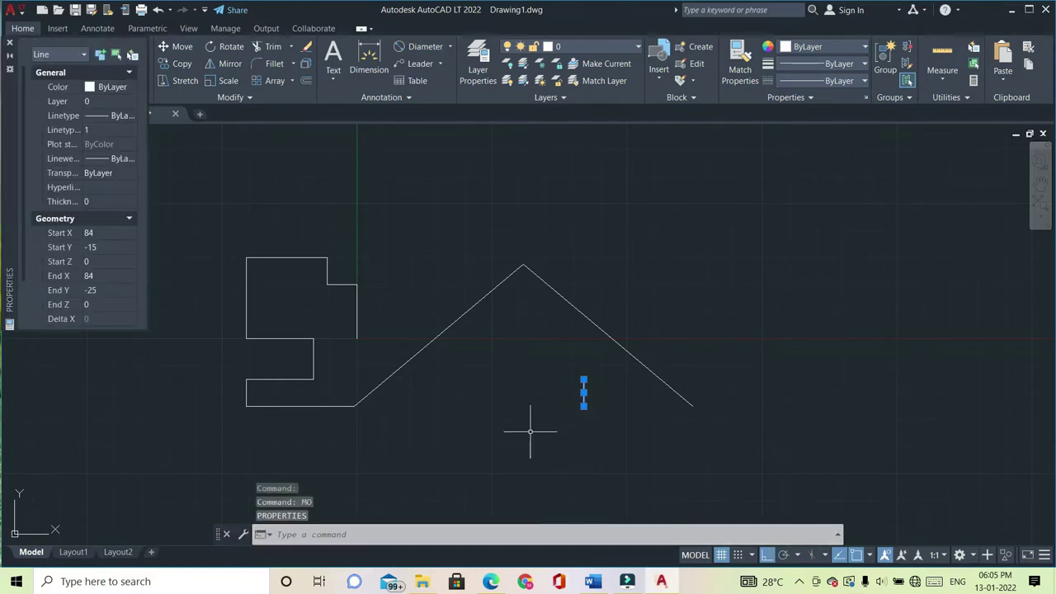
click(9, 42)
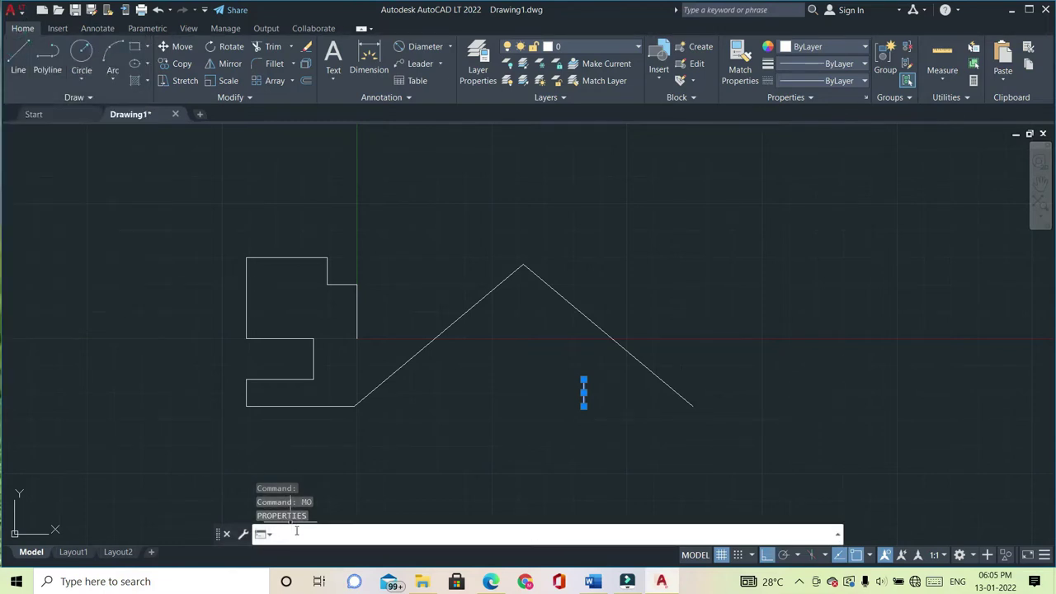
Move the copied vertical line 25 units to the left.
text(MO)
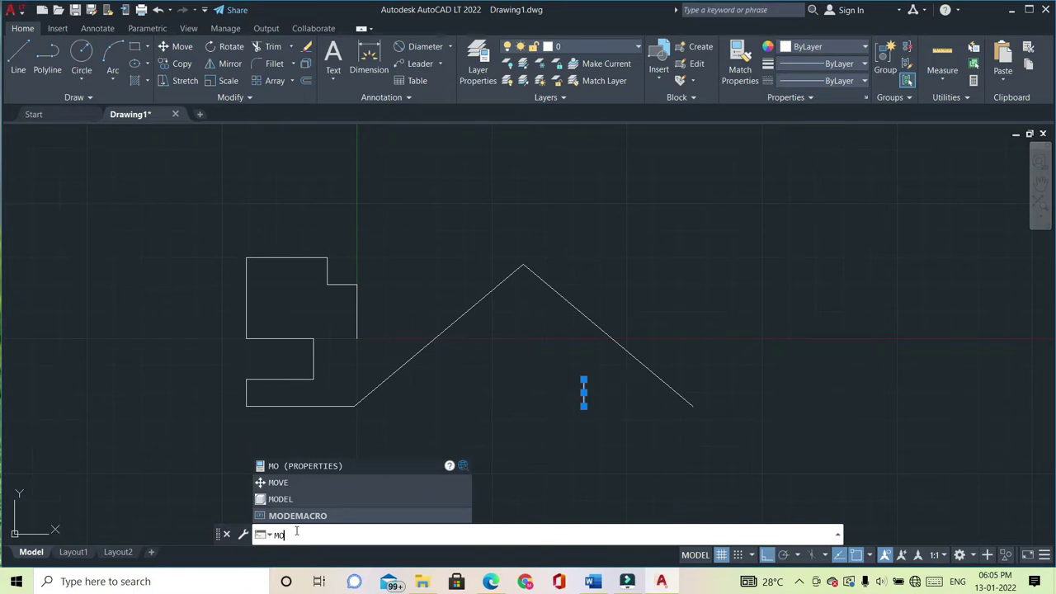
text(VE)
key(Return)
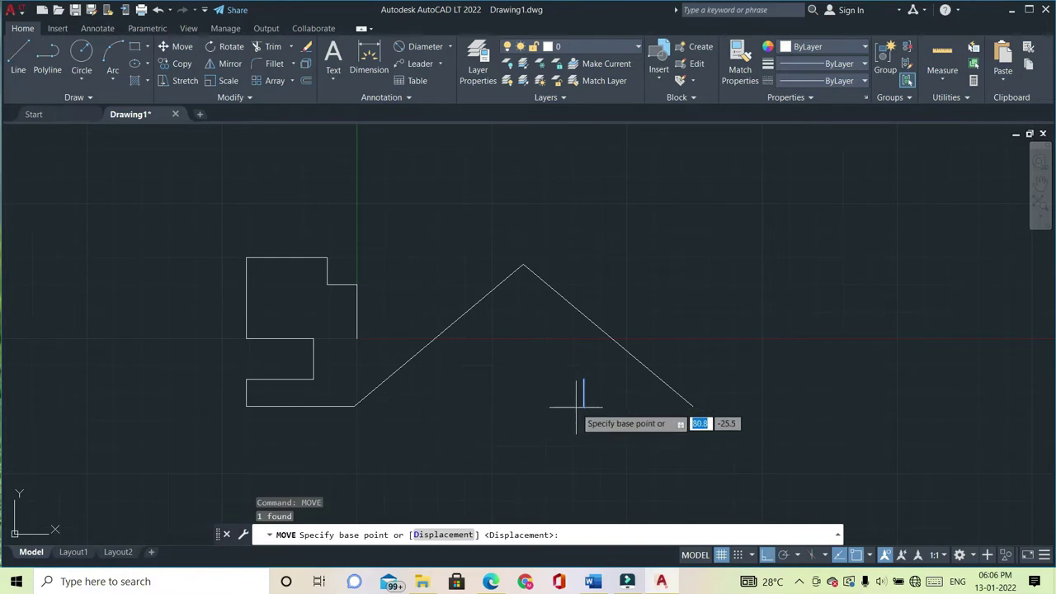
click(583, 406)
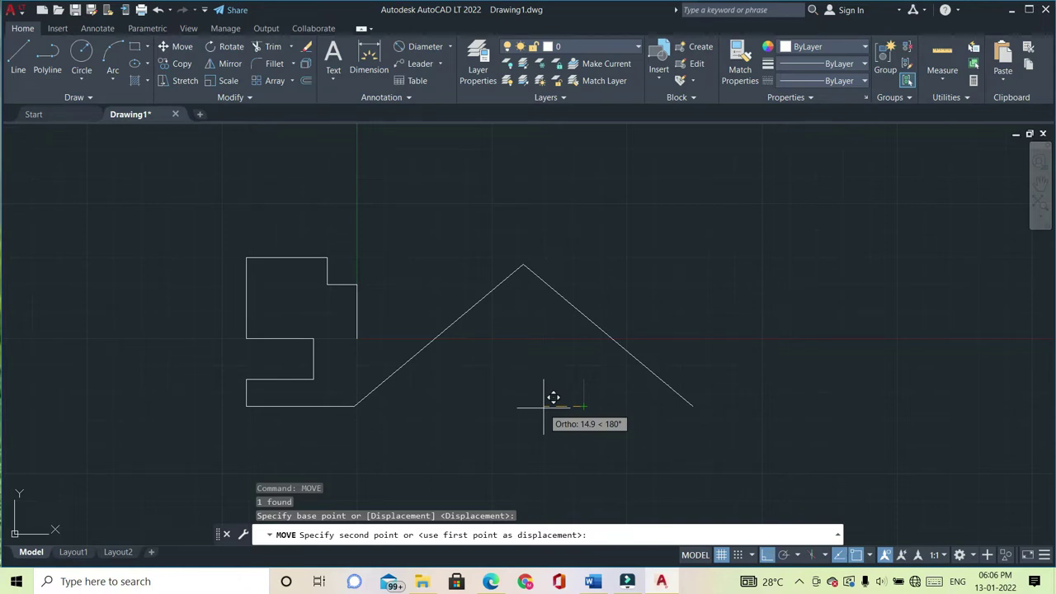
text(25)
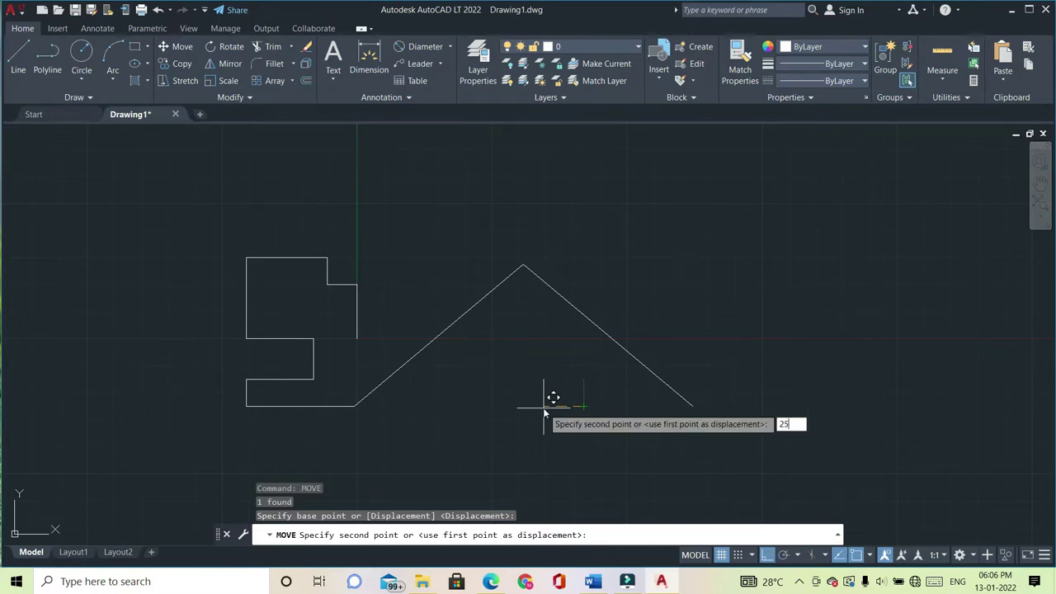
key(Return)
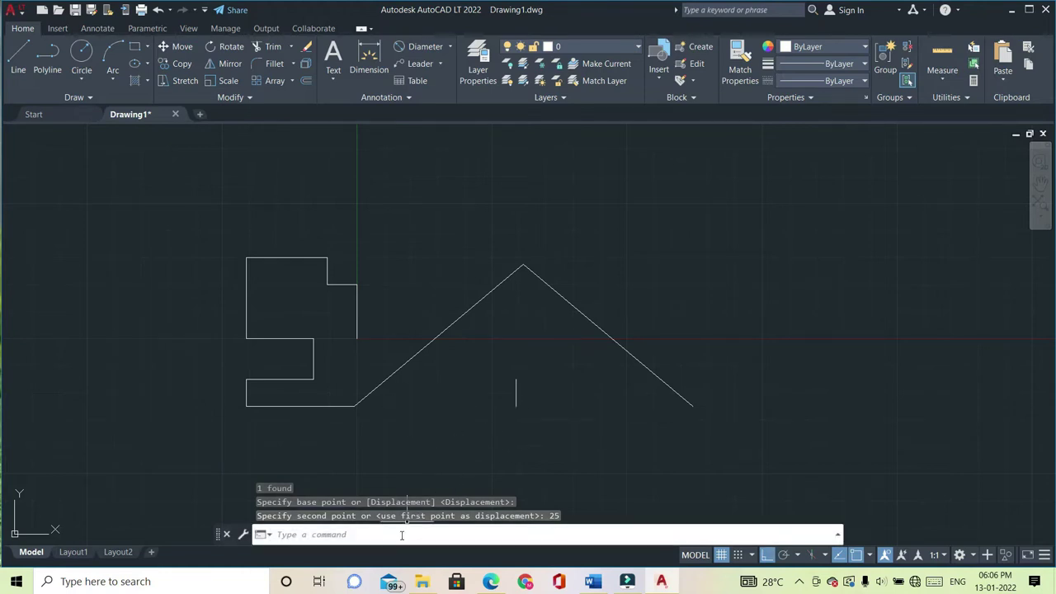
text(L)
Draw a 5-unit horizontal ledge leftward from the vertical line's lower endpoint.
key(Return)
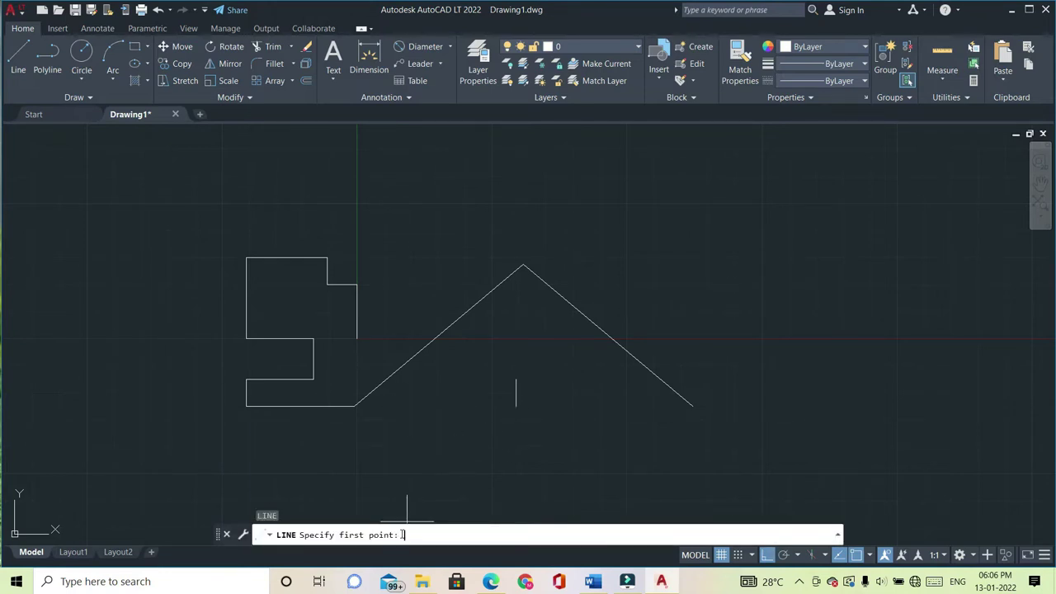
scroll(455, 402, down, 2)
scroll(454, 403, up, 3)
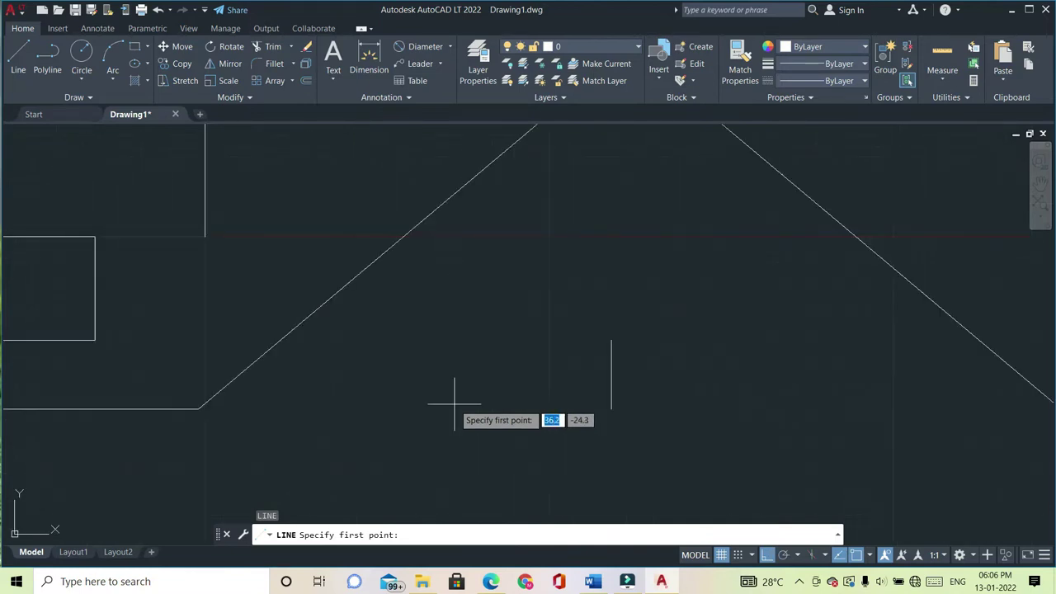
click(611, 408)
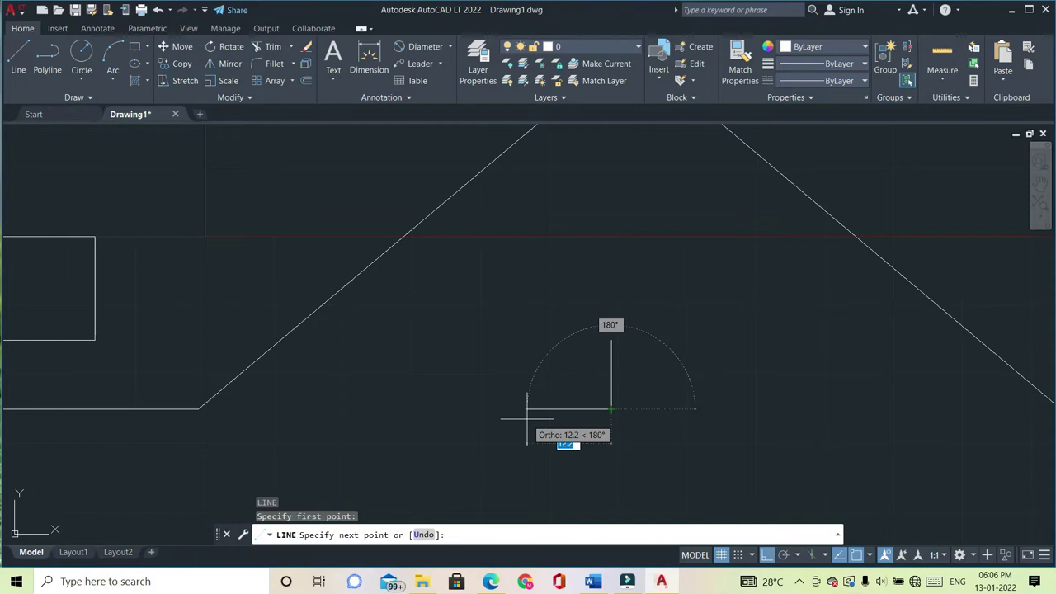
text(5)
key(Return)
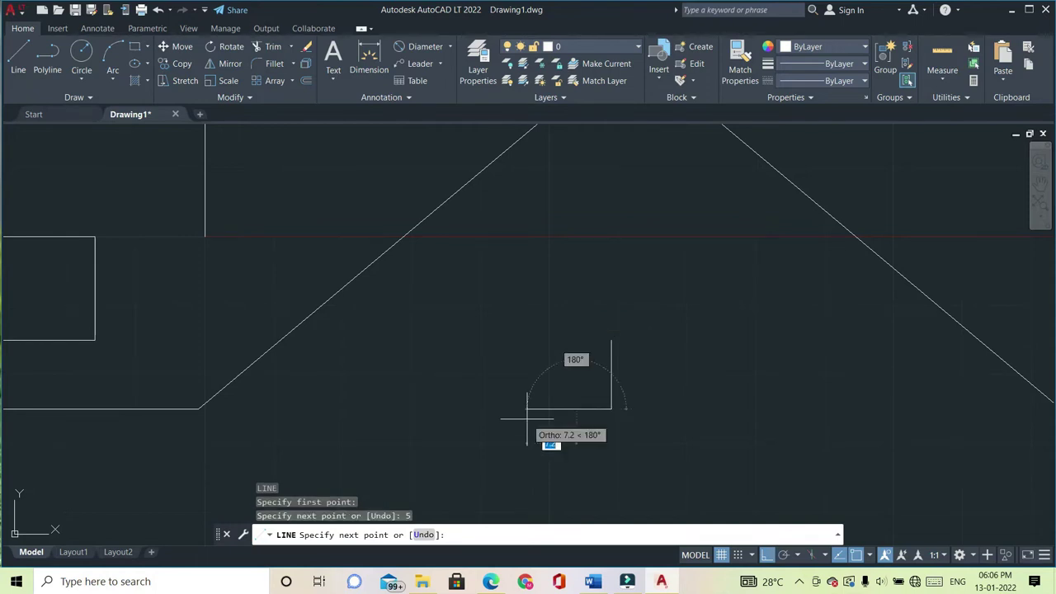
key(Escape)
Move the right slanted line 69.6 left, placing its lower end on the ledge's end.
scroll(576, 443, down, 2)
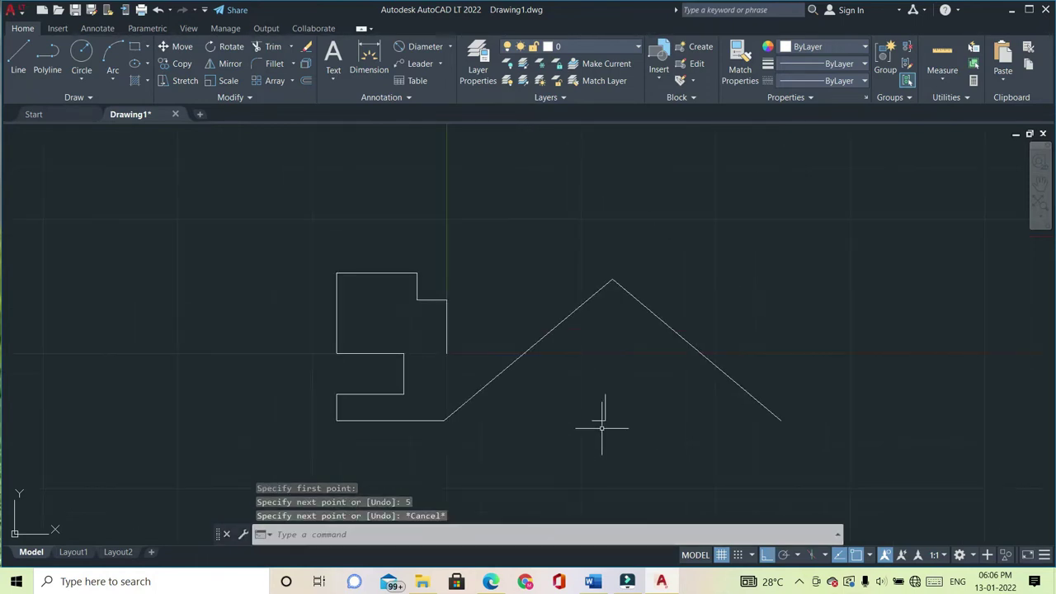
click(725, 361)
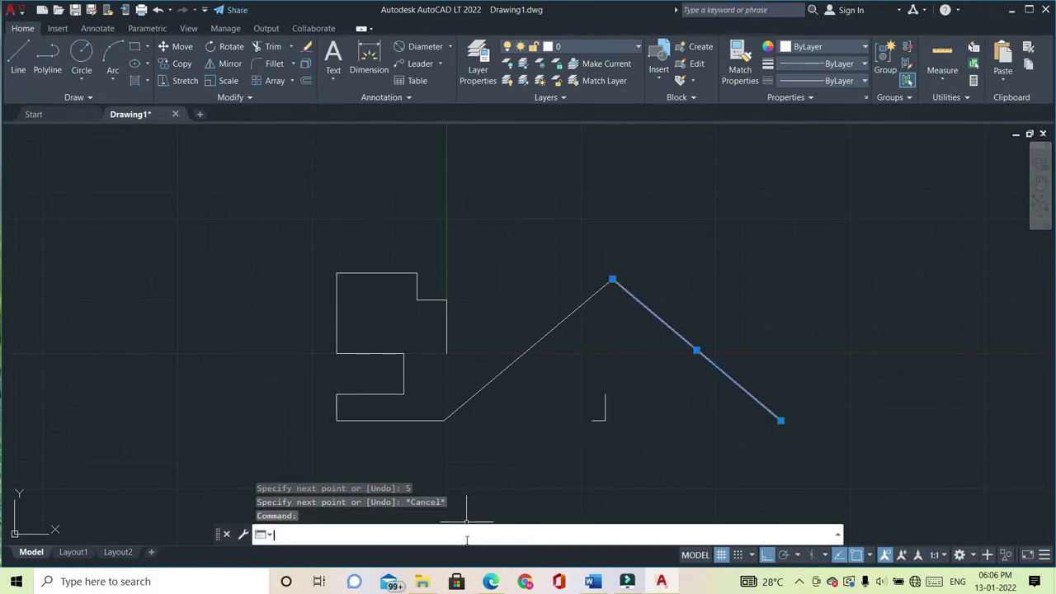
text(MO)
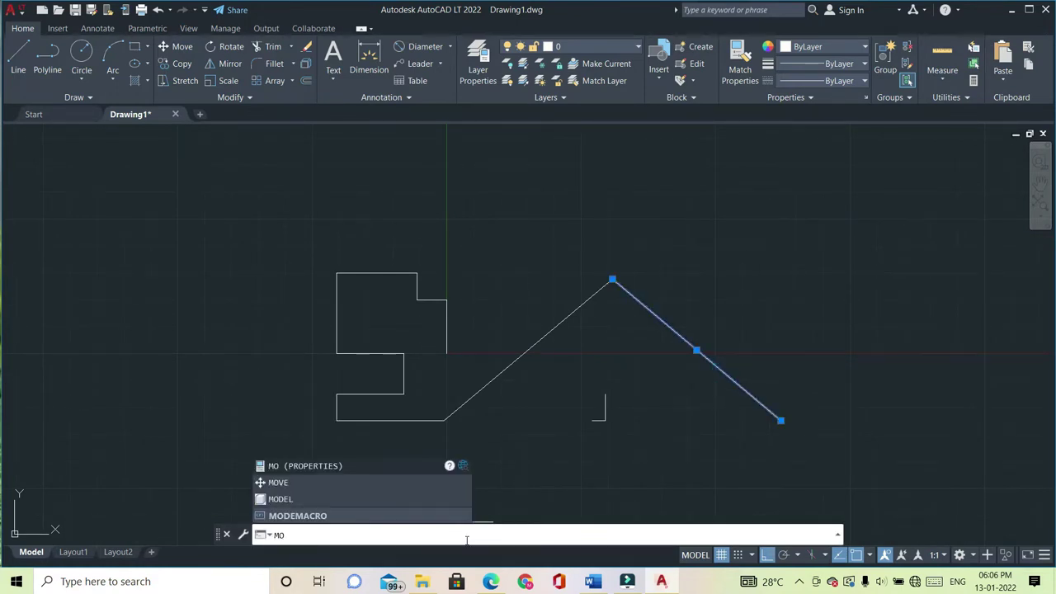
text(VE)
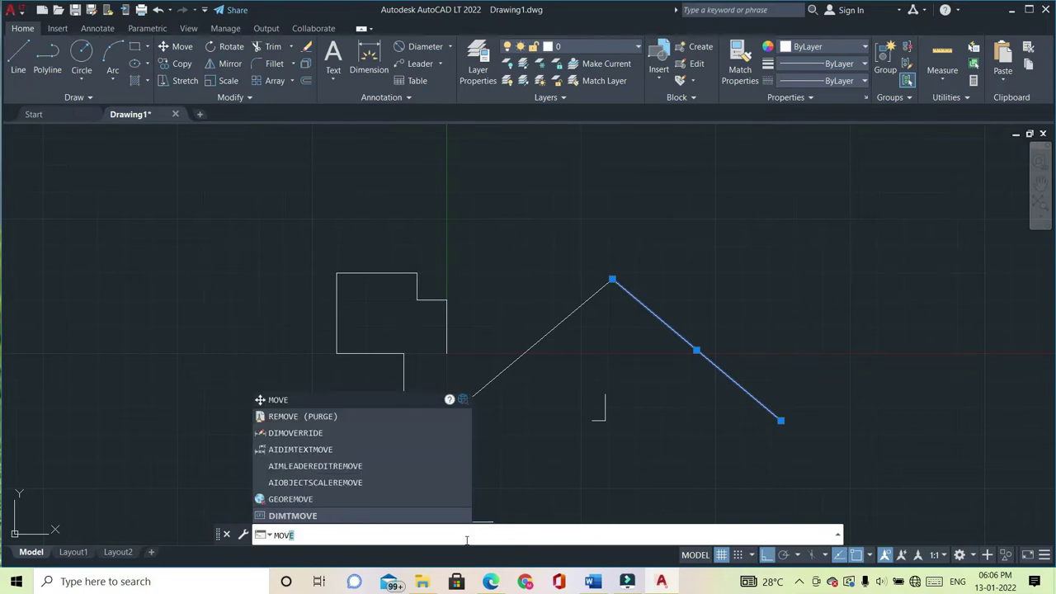
key(Return)
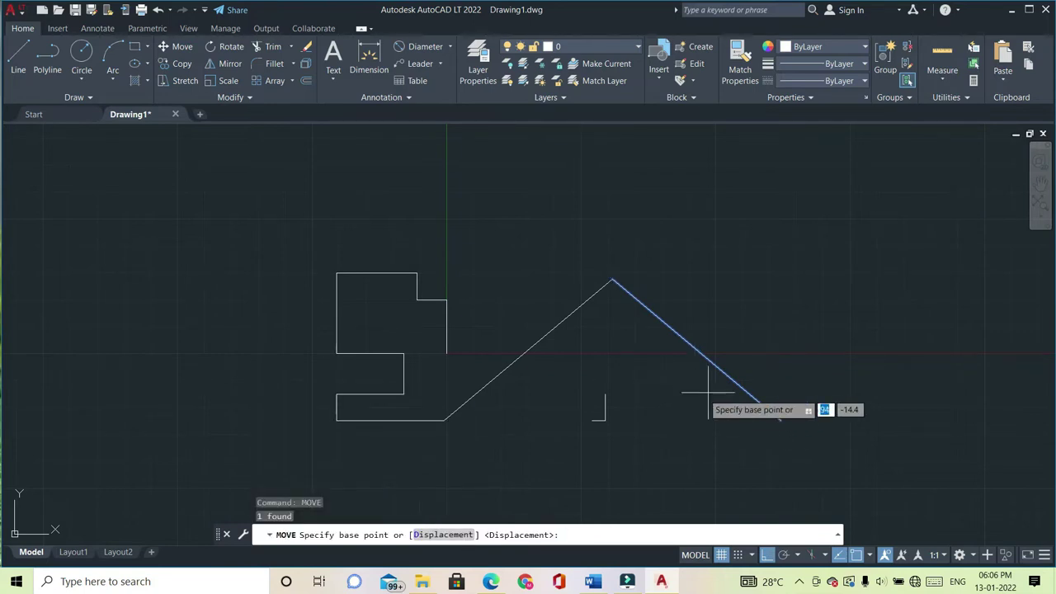
click(780, 421)
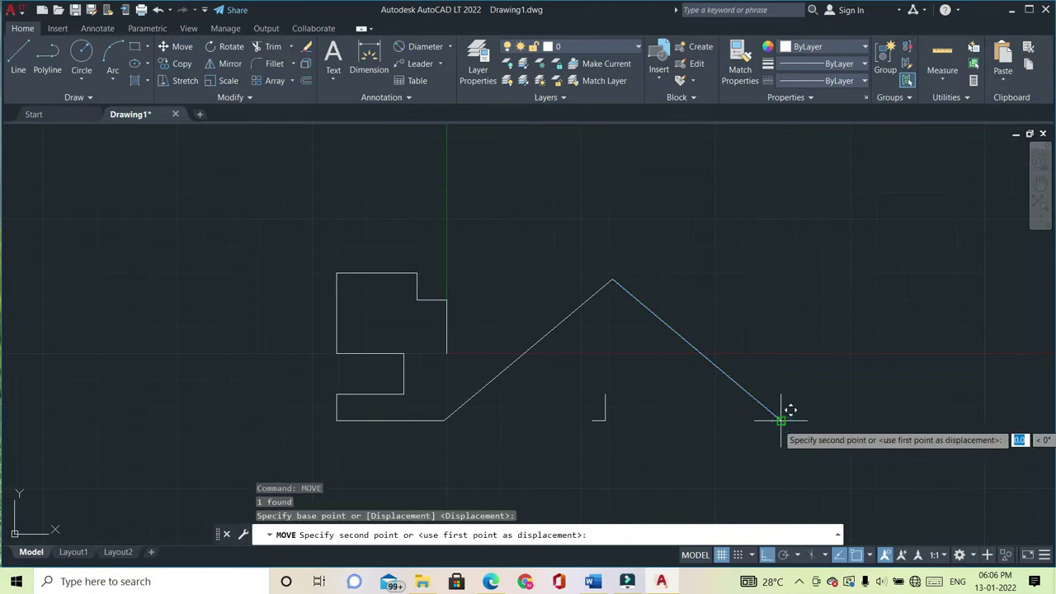
scroll(628, 418, up, 4)
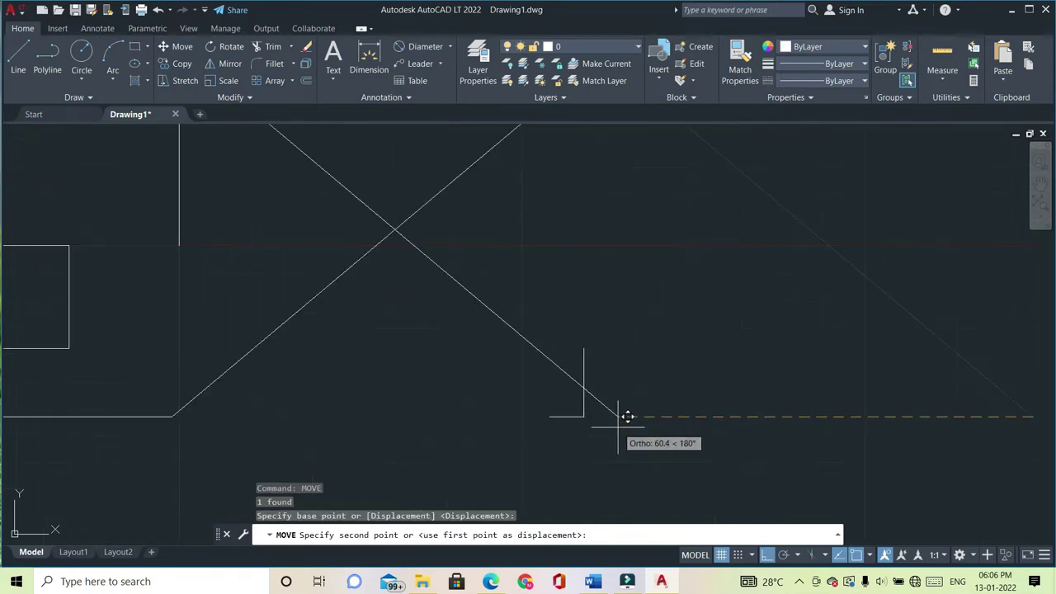
click(550, 417)
Delete the short vertical stub line.
scroll(701, 454, down, 2)
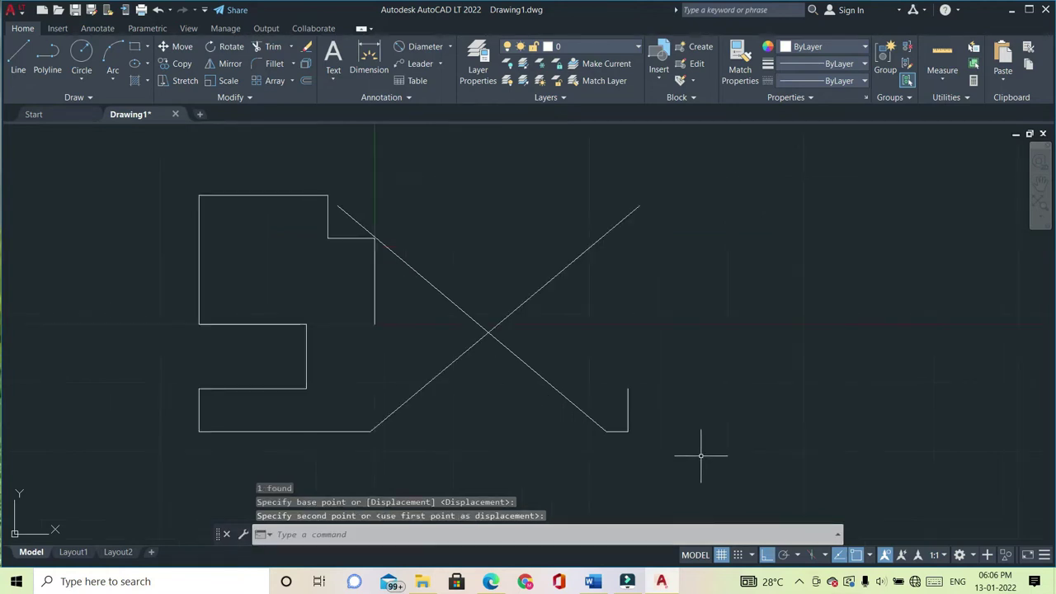
click(627, 401)
key(Delete)
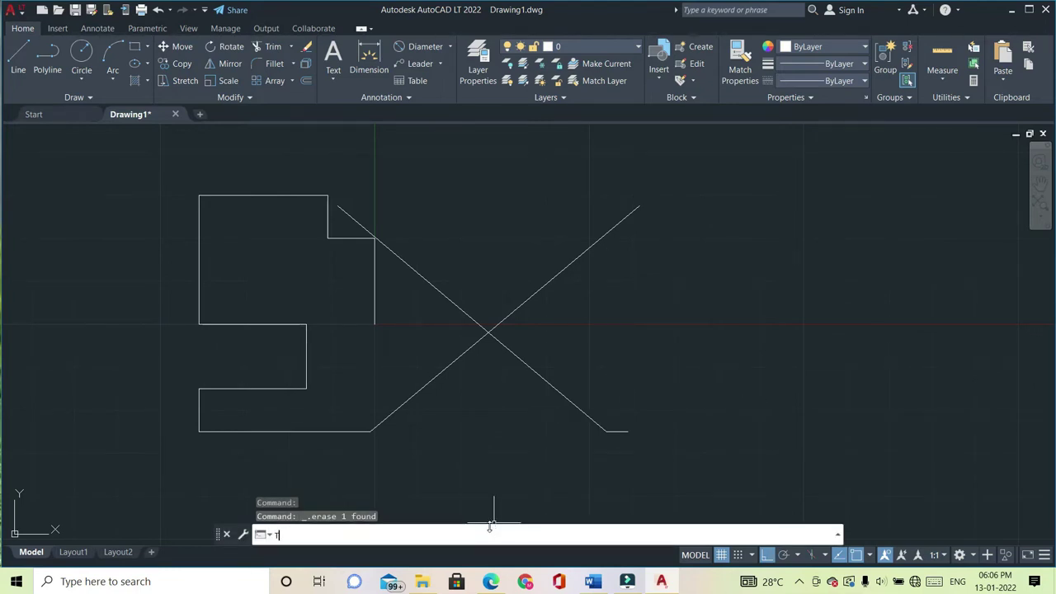
Trim away the upper-right and upper-left overshoots of the two crossing slanted lines.
text(R)
key(Return)
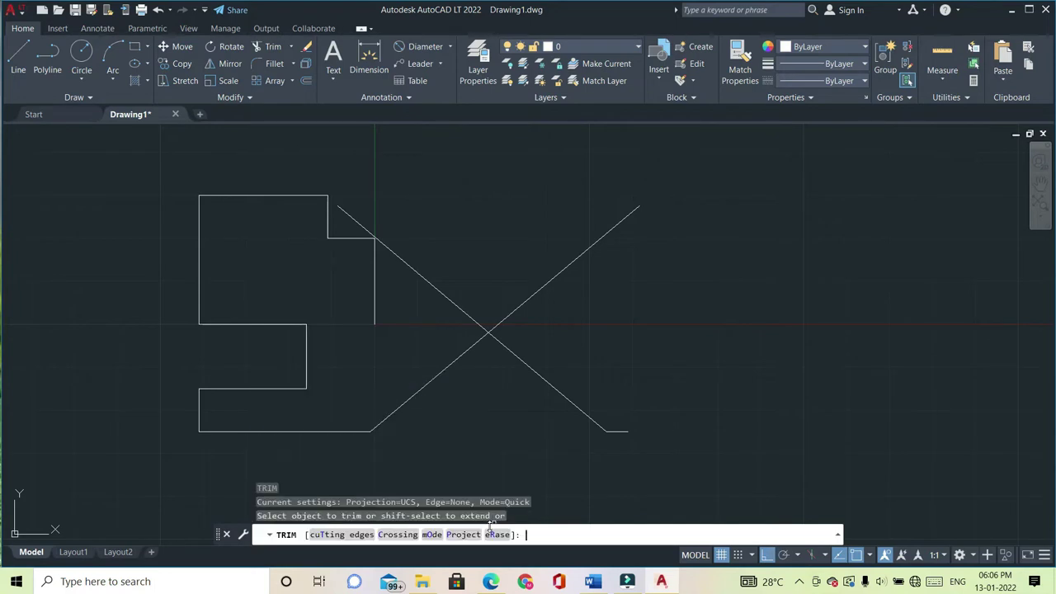
click(537, 292)
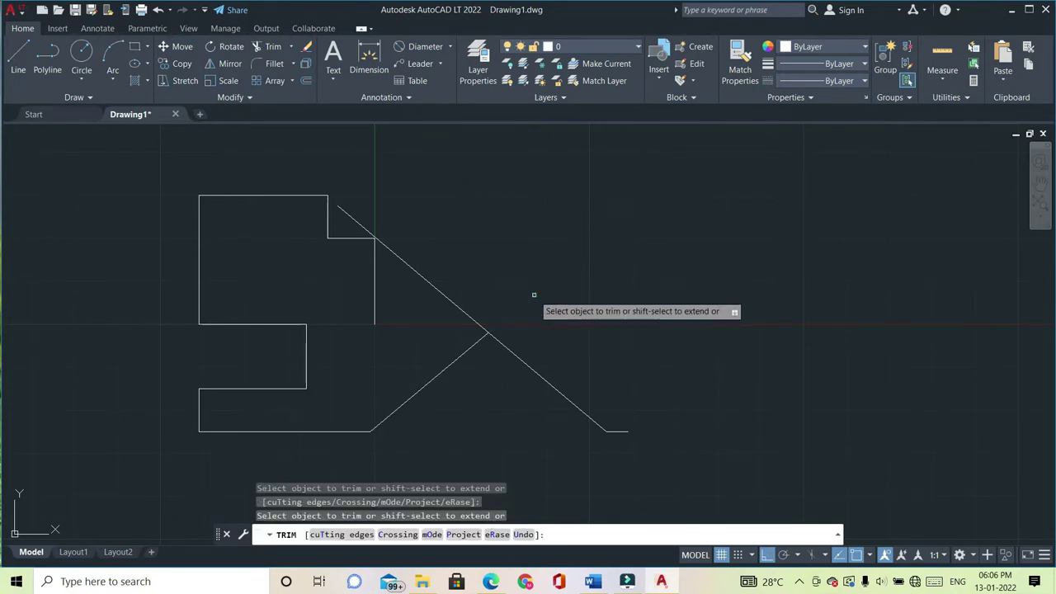
click(457, 307)
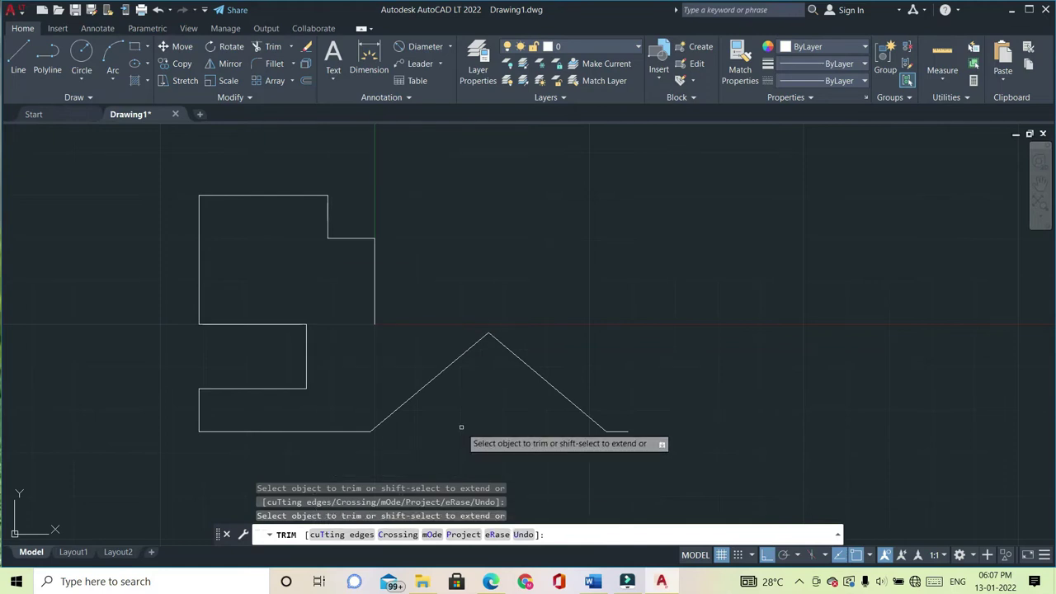
key(Escape)
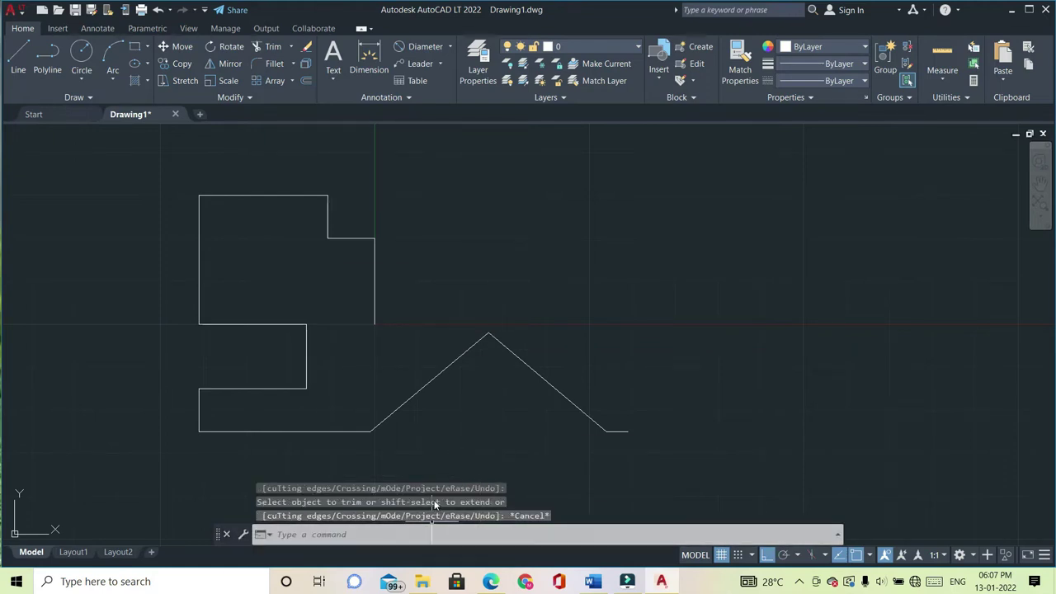
text(l)
From the ledge's right end, draw lines 30 up, 25 across, then 30 up.
key(Return)
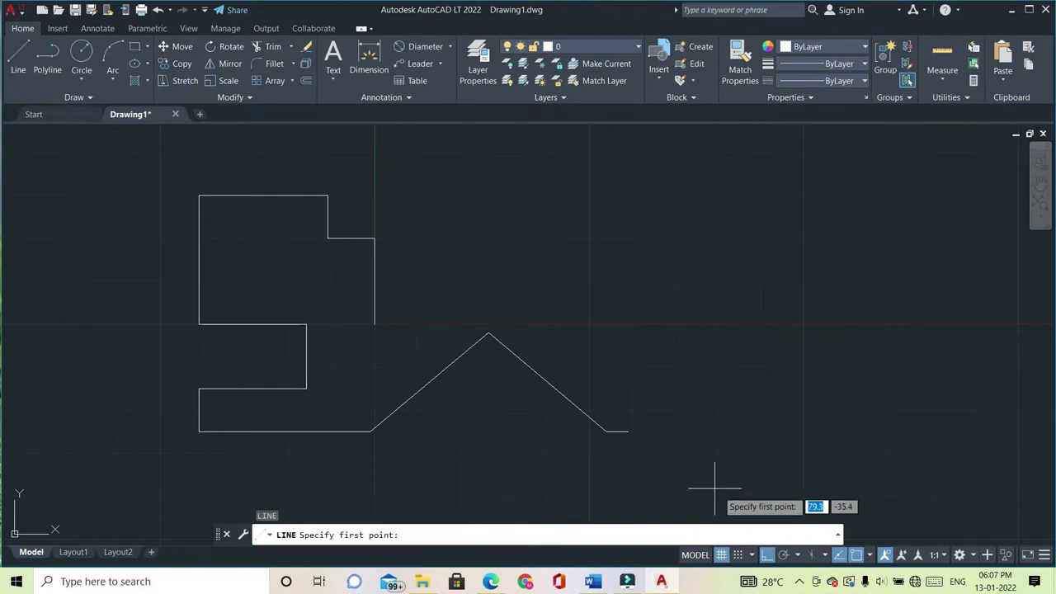
click(628, 431)
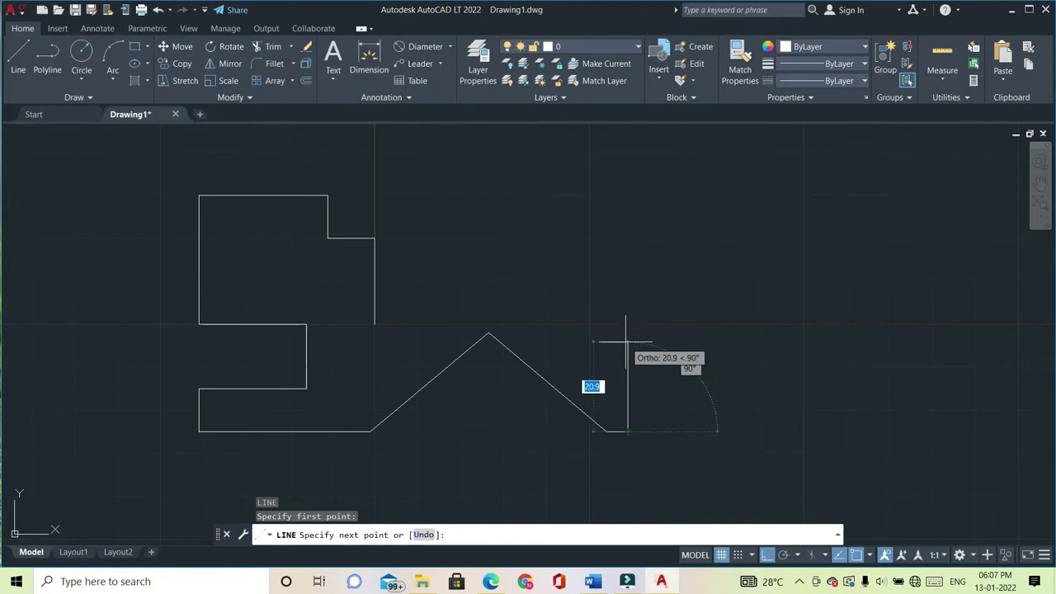
text(30)
key(Return)
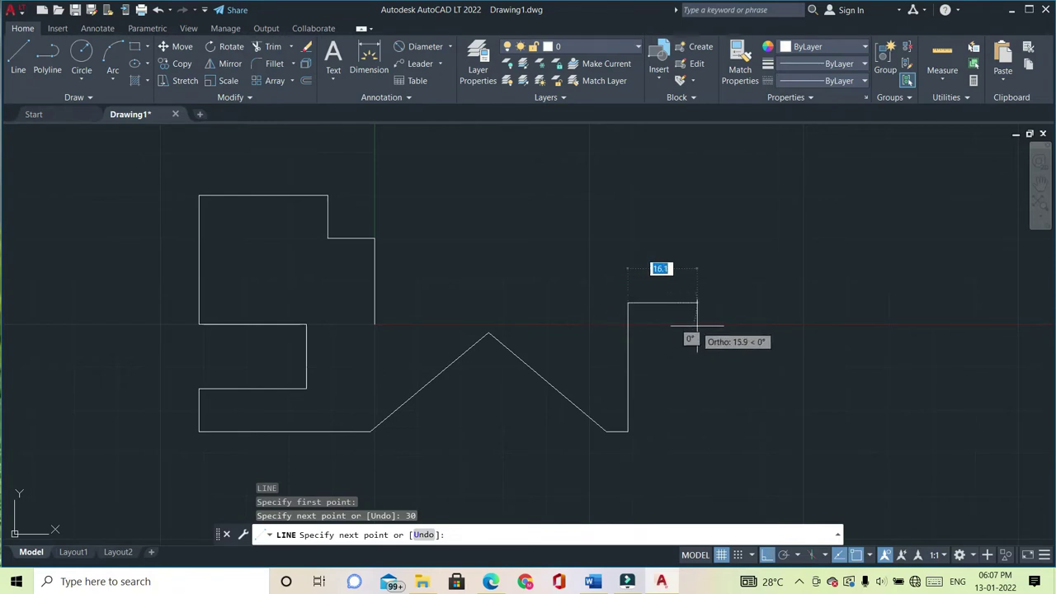
text(25)
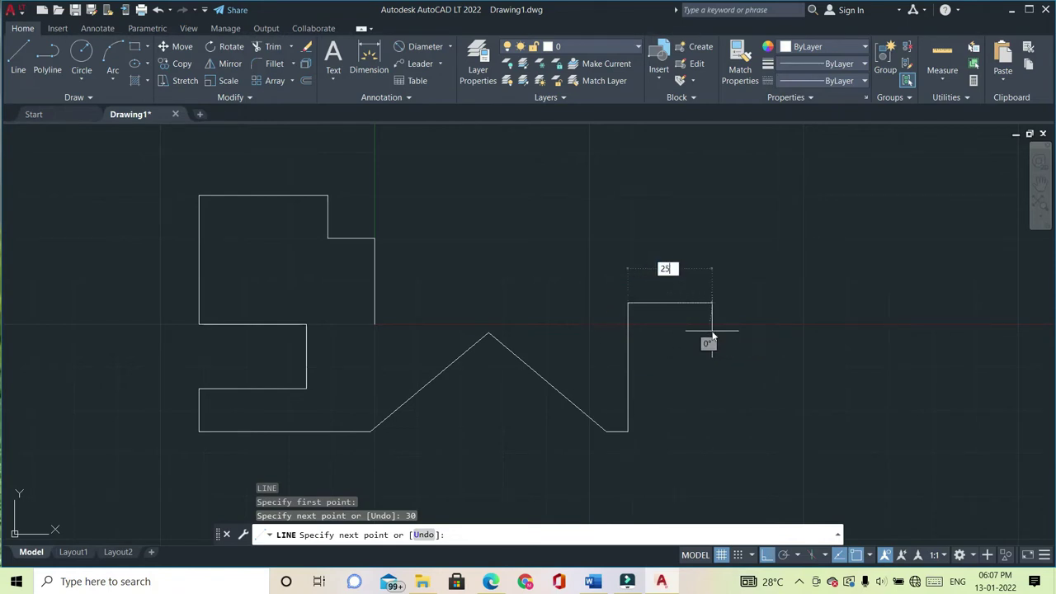
key(Return)
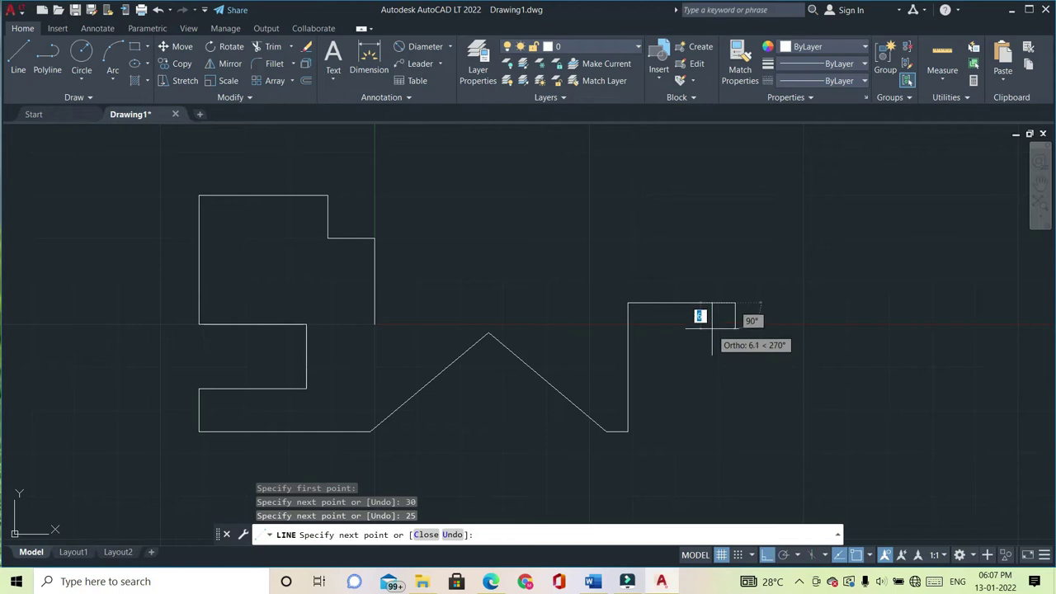
text(30)
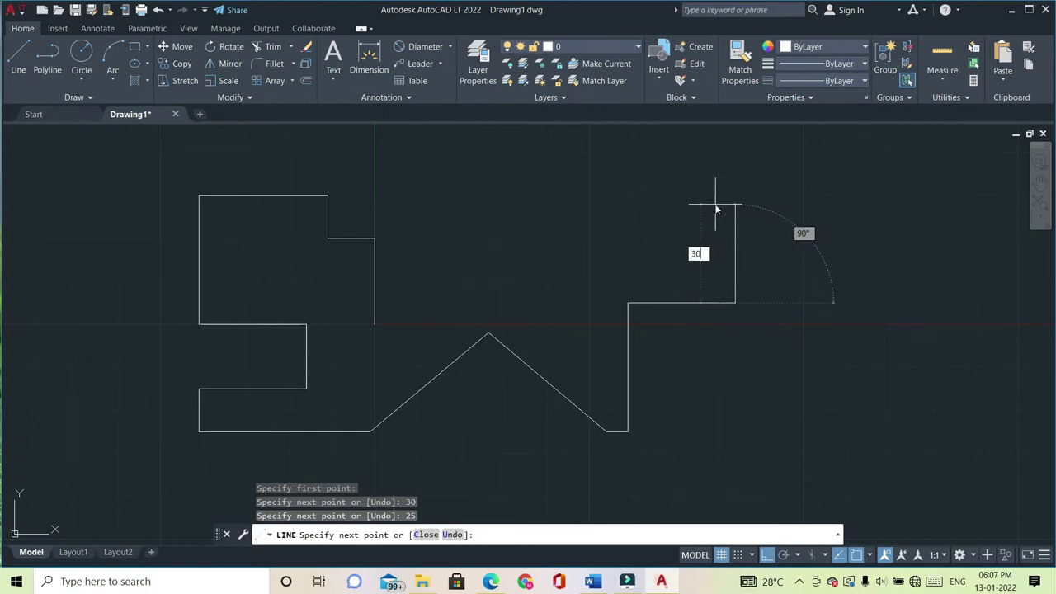
key(Return)
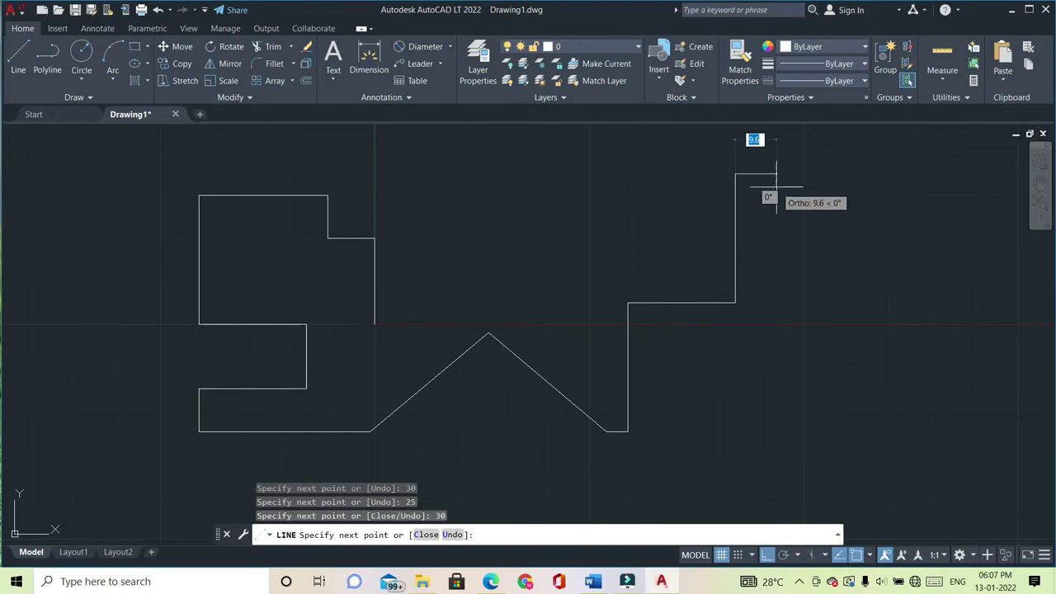
Add the 54 top edge going left and a slanted edge ending at the inner step corner.
scroll(735, 281, up, 2)
scroll(735, 281, down, 4)
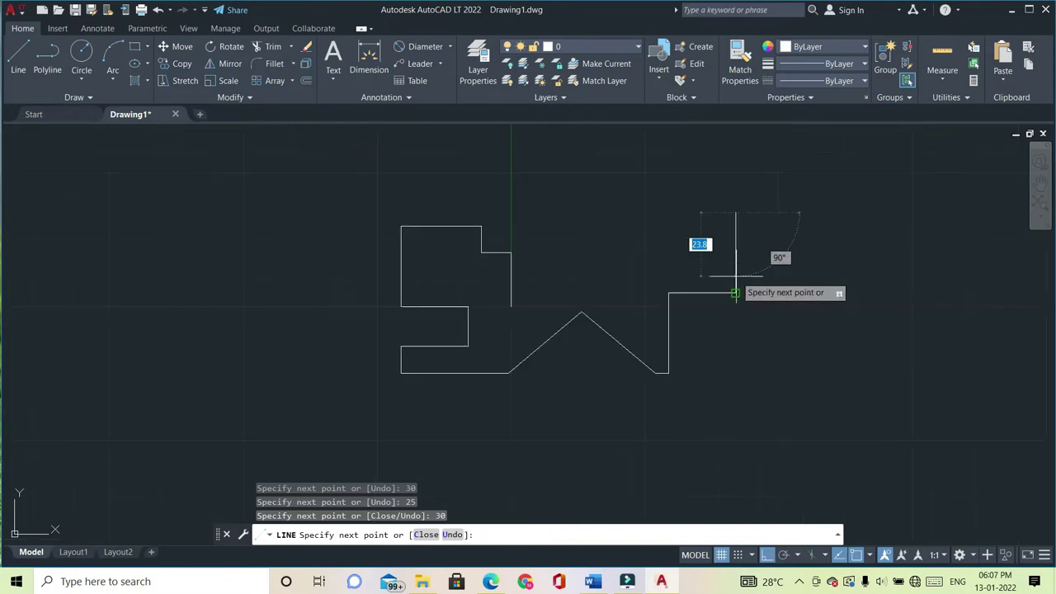
scroll(681, 205, down, 4)
scroll(680, 207, up, 2)
scroll(680, 206, up, 2)
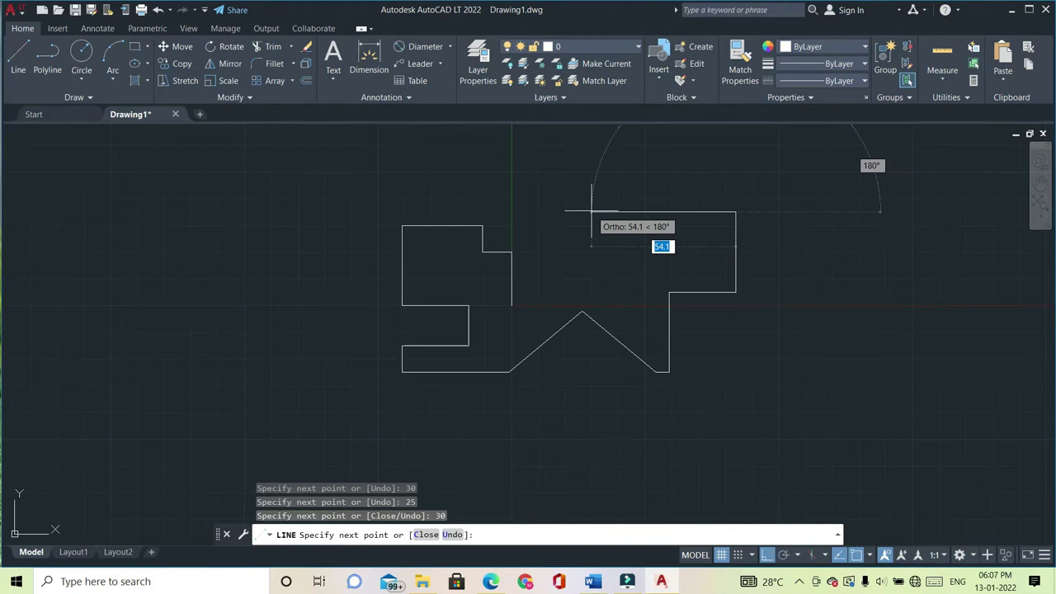
text(5)
key(Return)
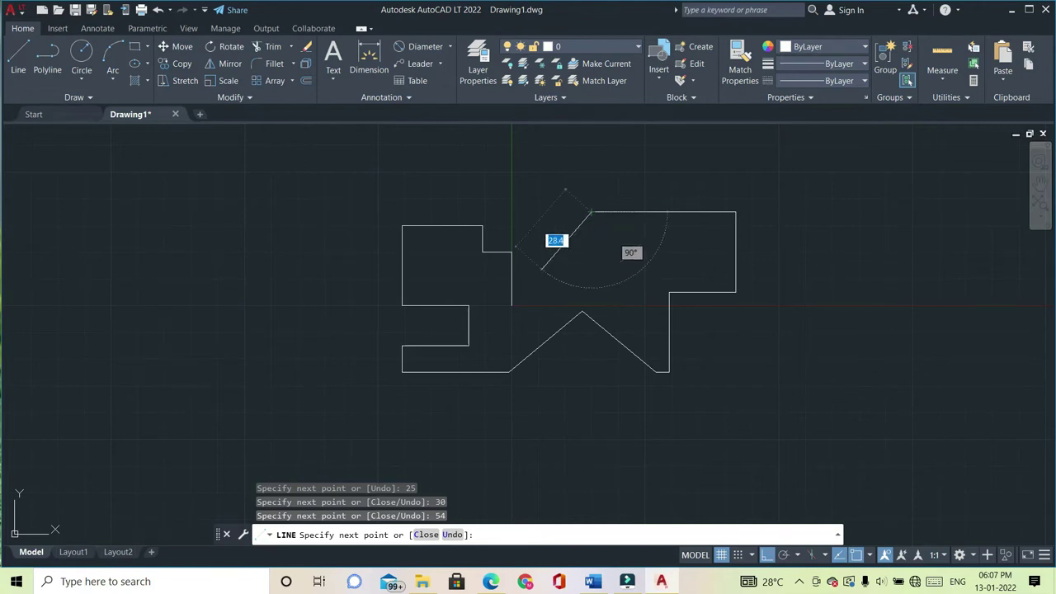
key(F8)
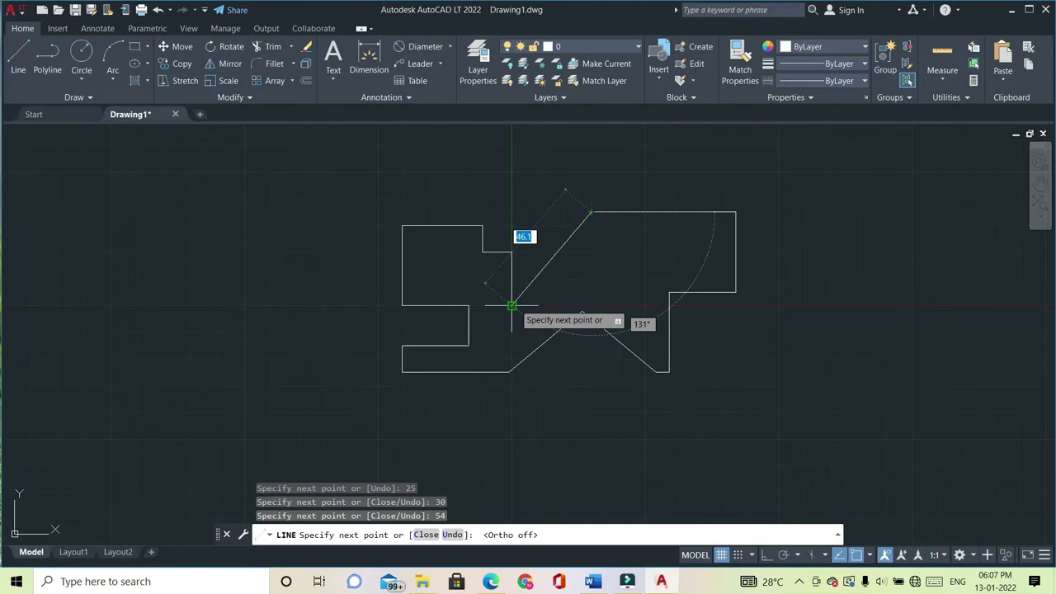
click(512, 306)
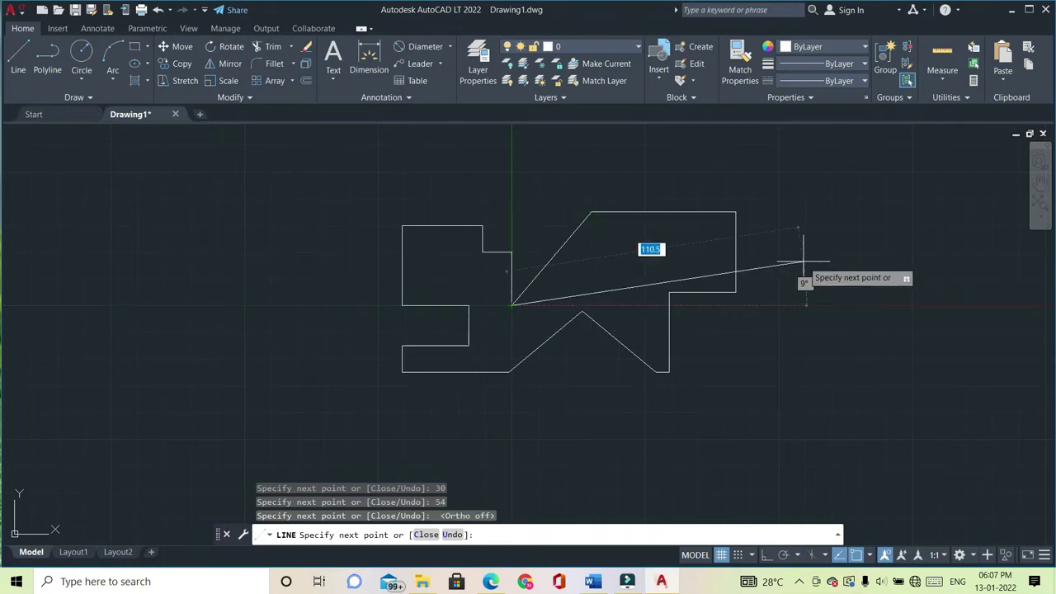
key(Escape)
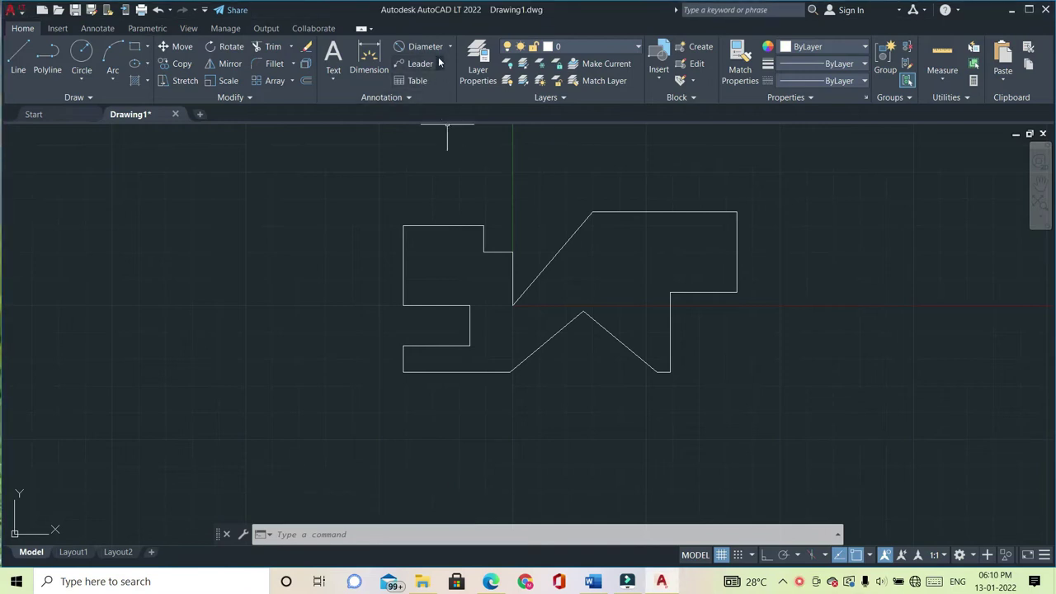
Add a vertical 10 dimension for the bottom foot, left of the profile.
click(452, 48)
click(431, 68)
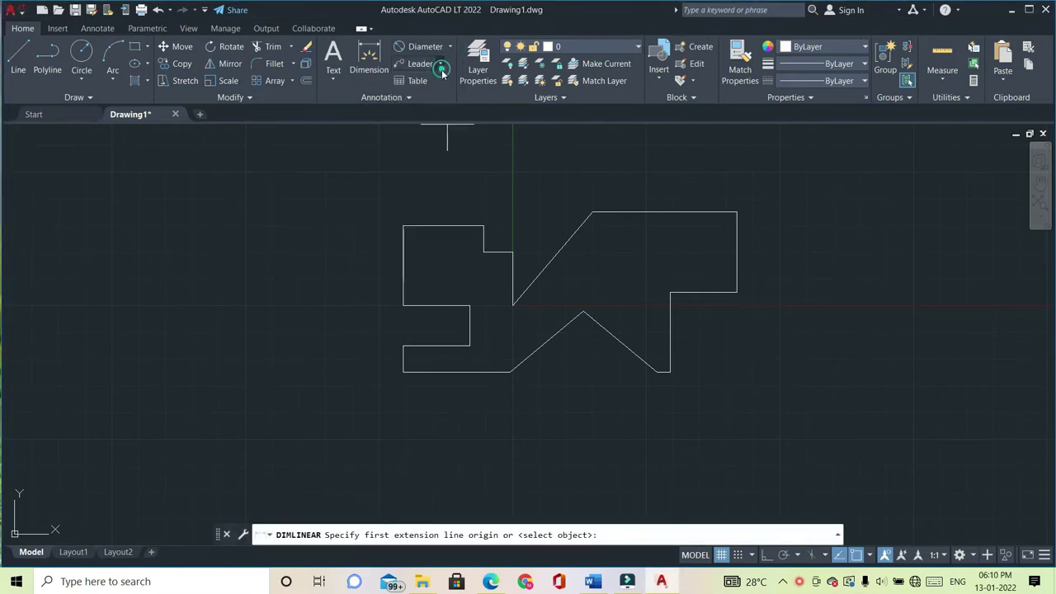
scroll(376, 368, down, 2)
scroll(376, 368, up, 3)
scroll(371, 367, up, 1)
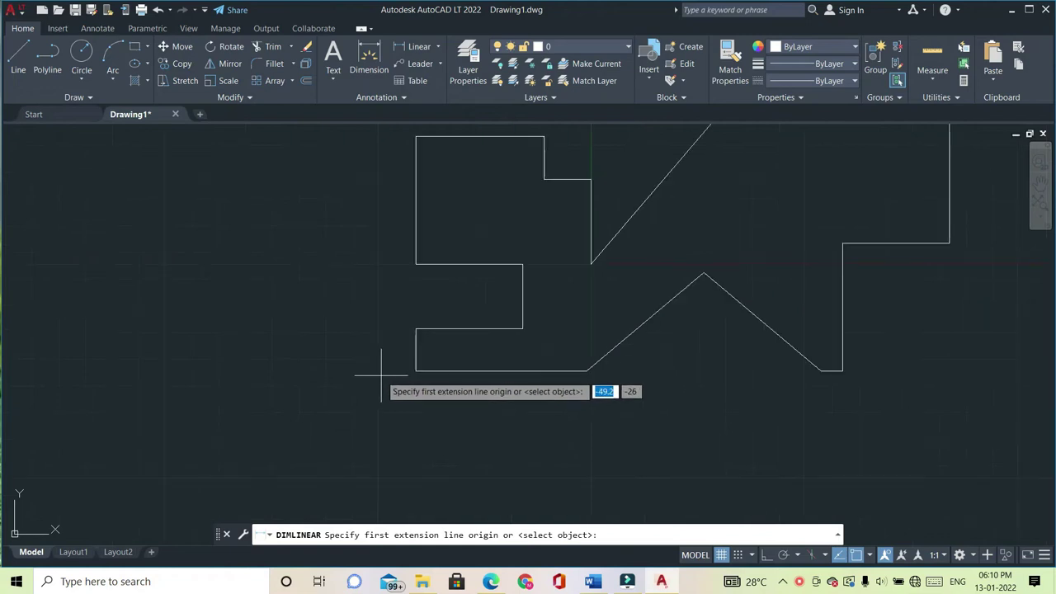
click(416, 328)
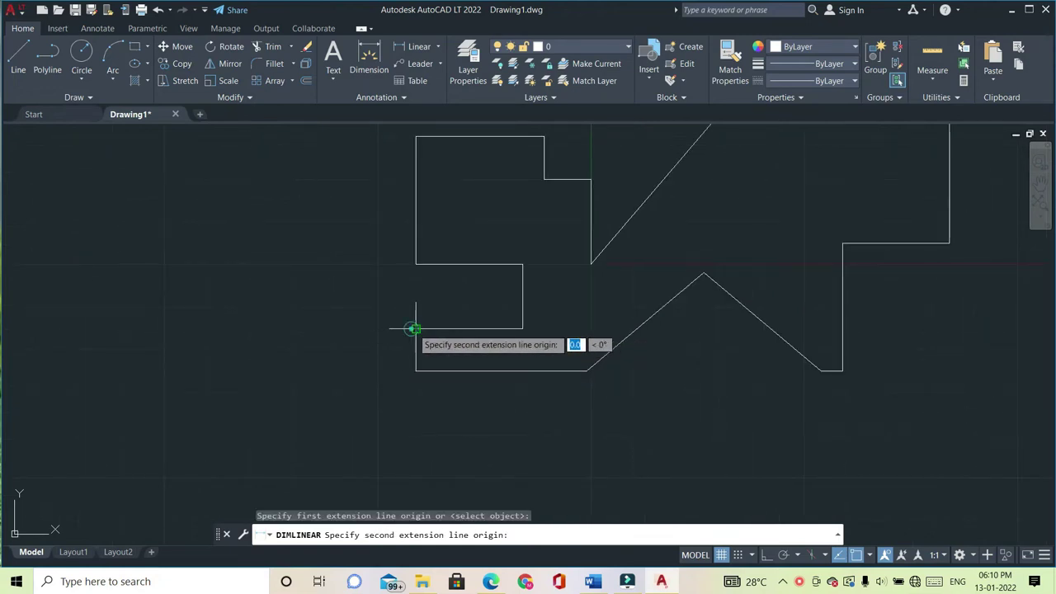
click(416, 371)
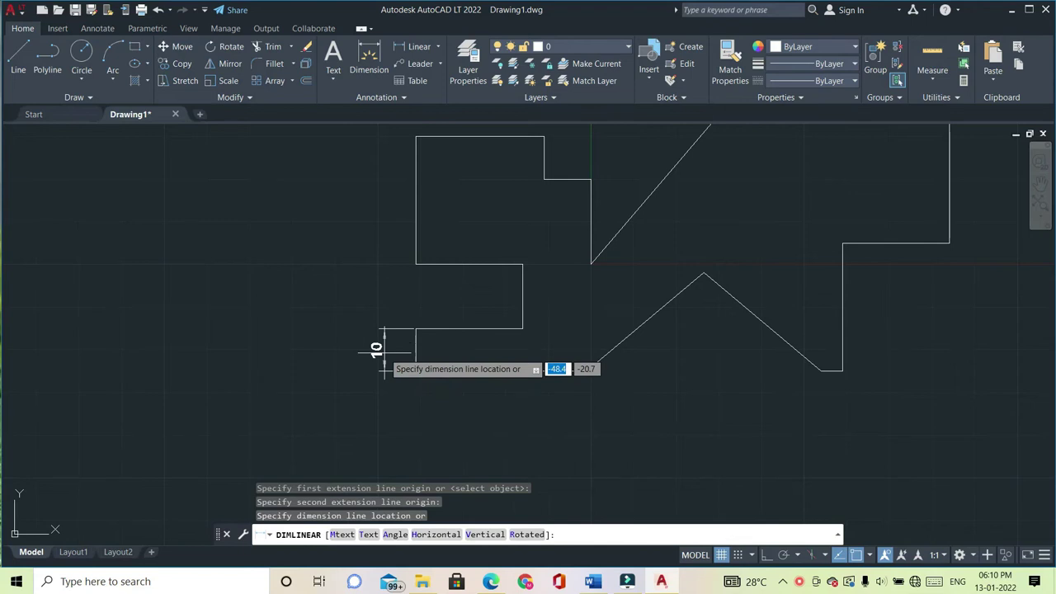
click(380, 350)
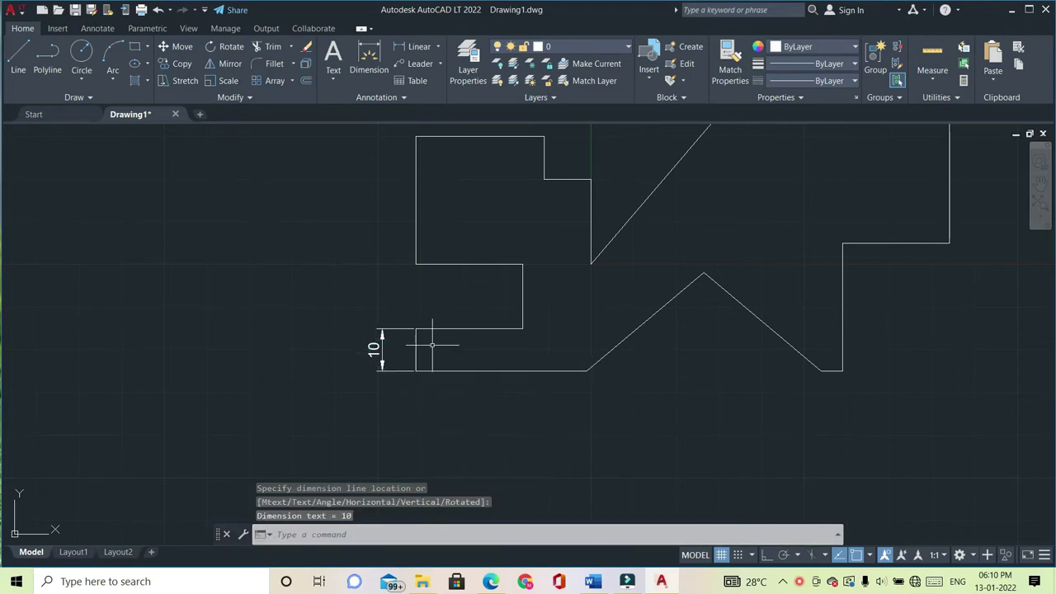
Add vertical 15 (slot) and 30 (upper-left edge) dimensions stacked in line with the 10.
click(436, 47)
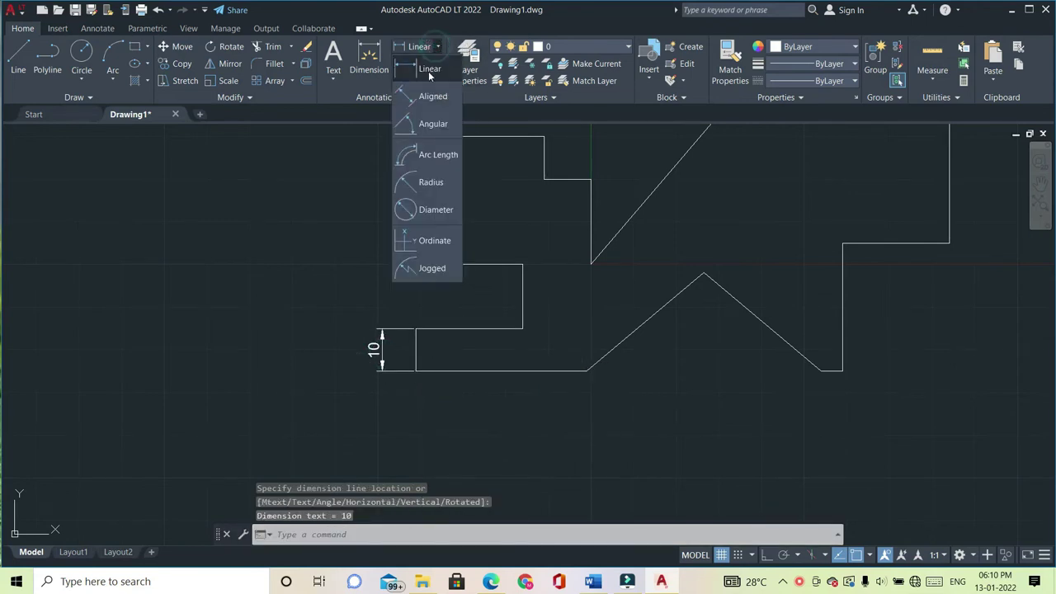
click(427, 74)
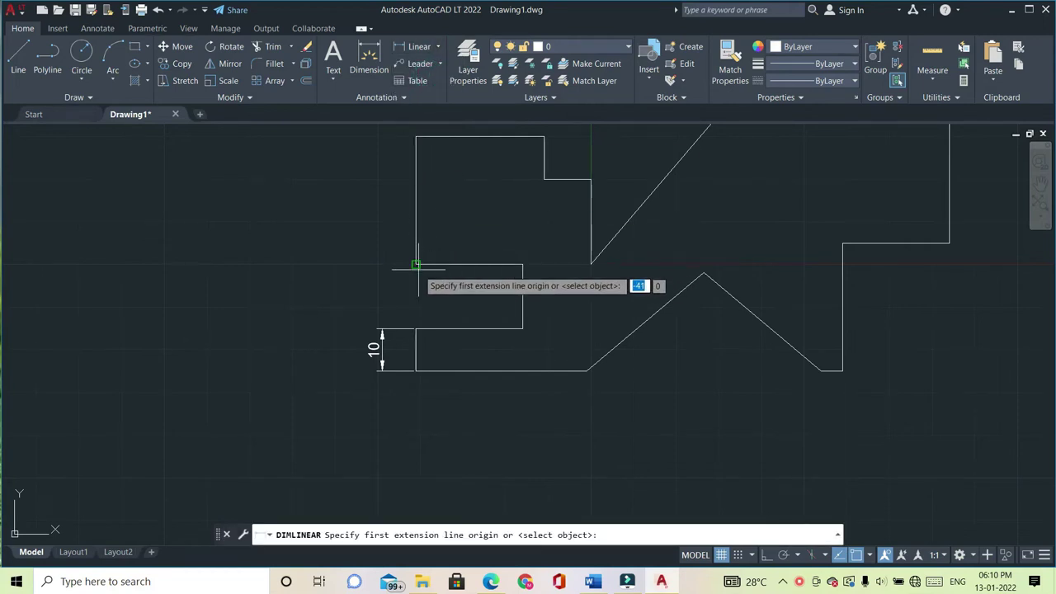
click(416, 264)
click(416, 328)
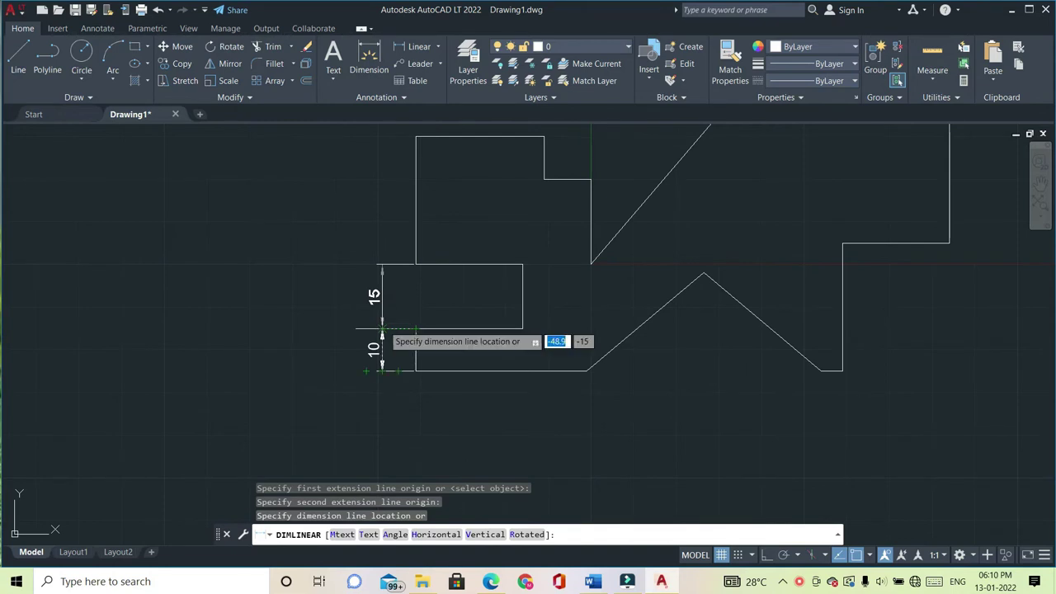
click(381, 328)
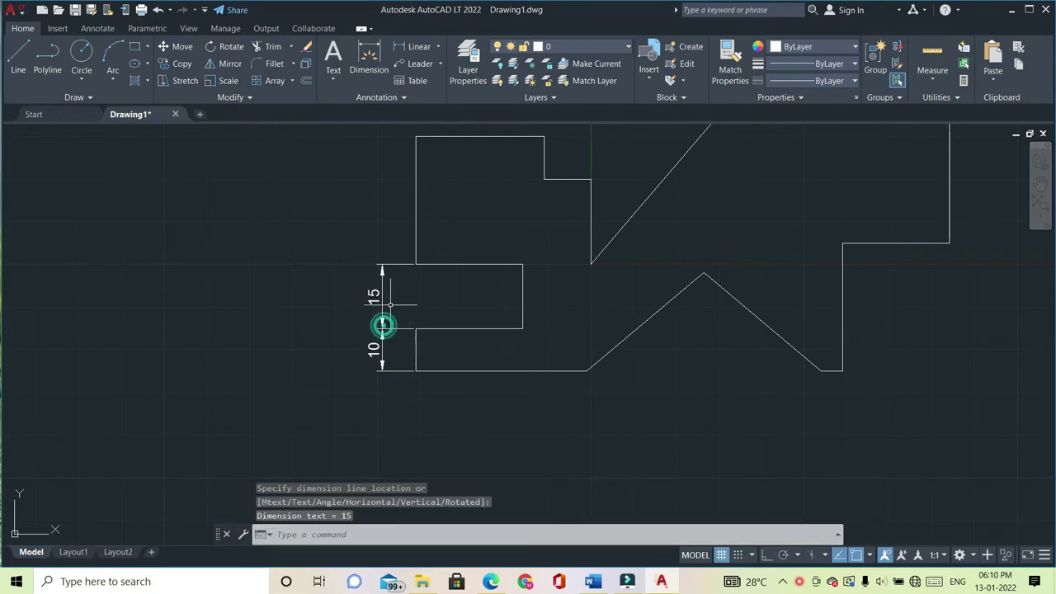
click(436, 47)
click(431, 70)
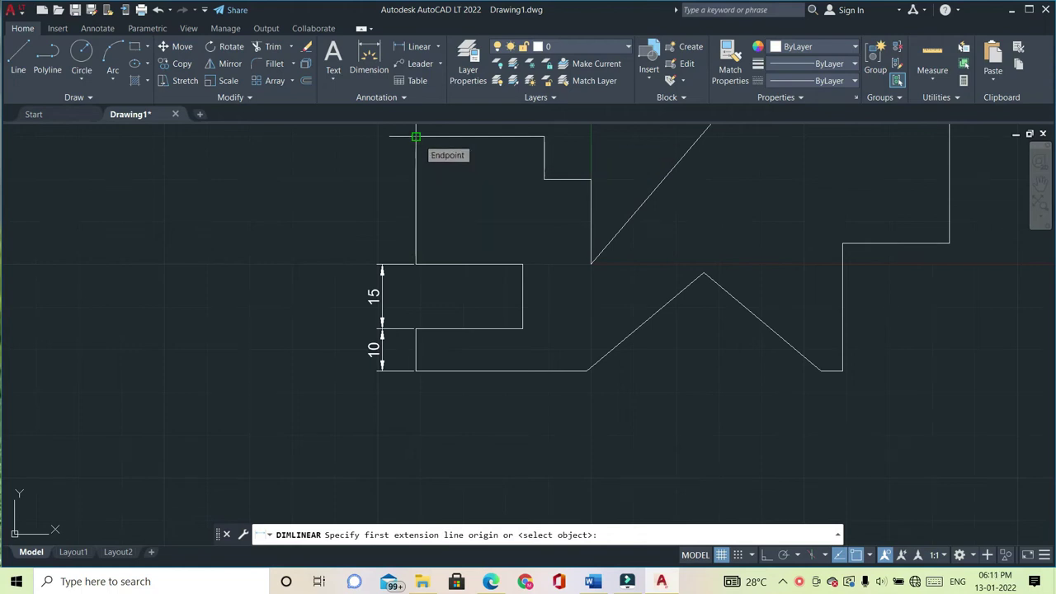
click(416, 136)
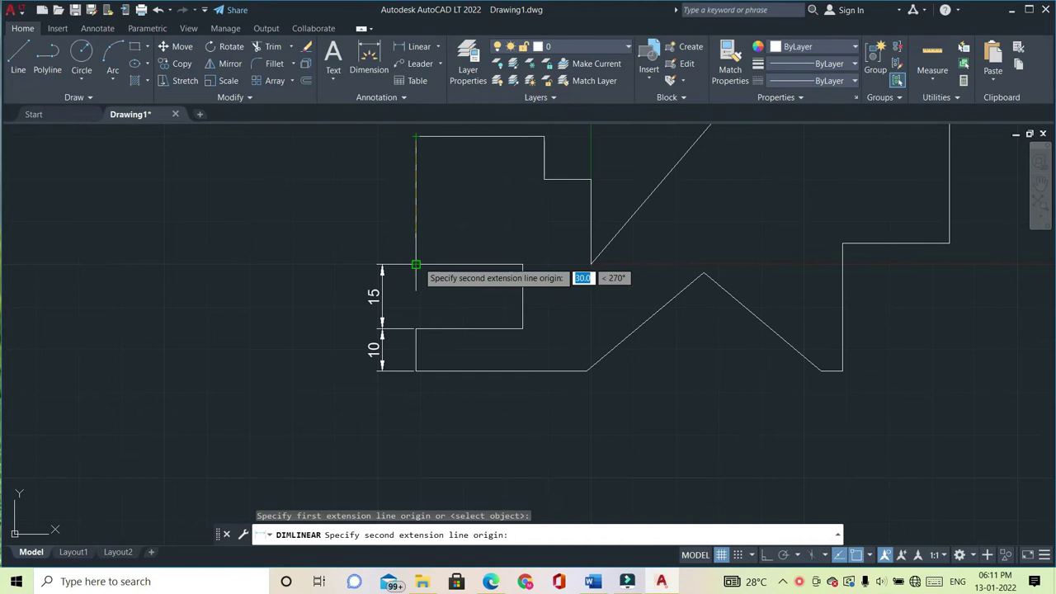
click(416, 264)
click(382, 264)
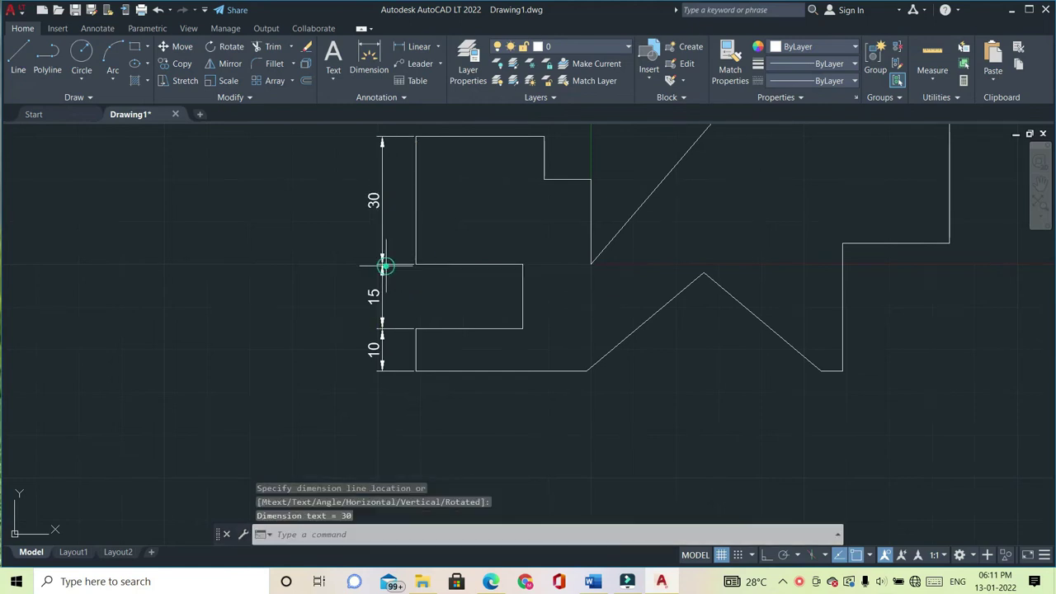
click(437, 47)
Add the 40 and overall 100 horizontal dimensions below the bottom edge.
click(429, 70)
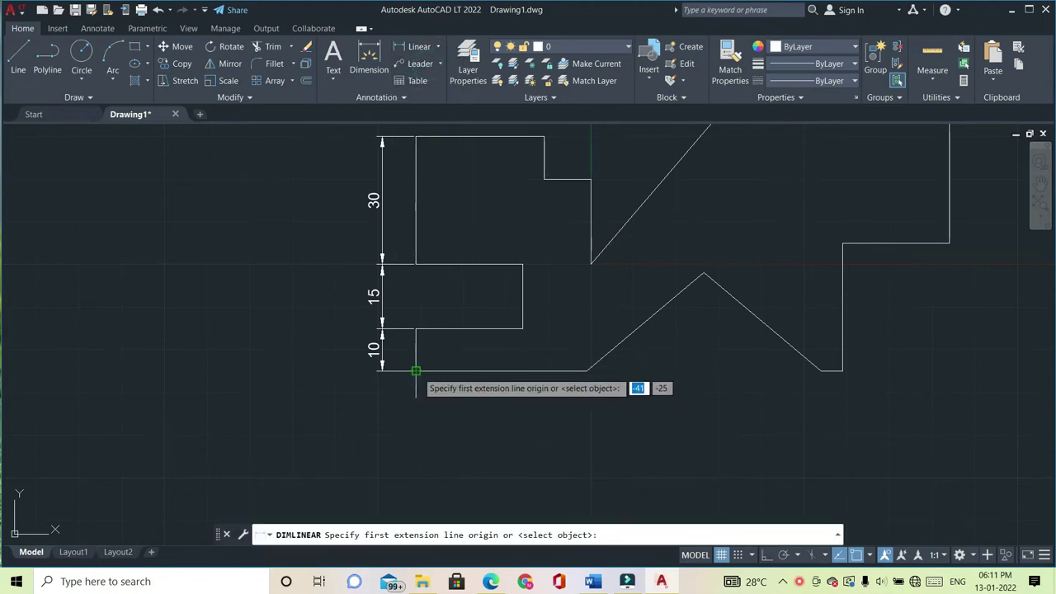
click(416, 370)
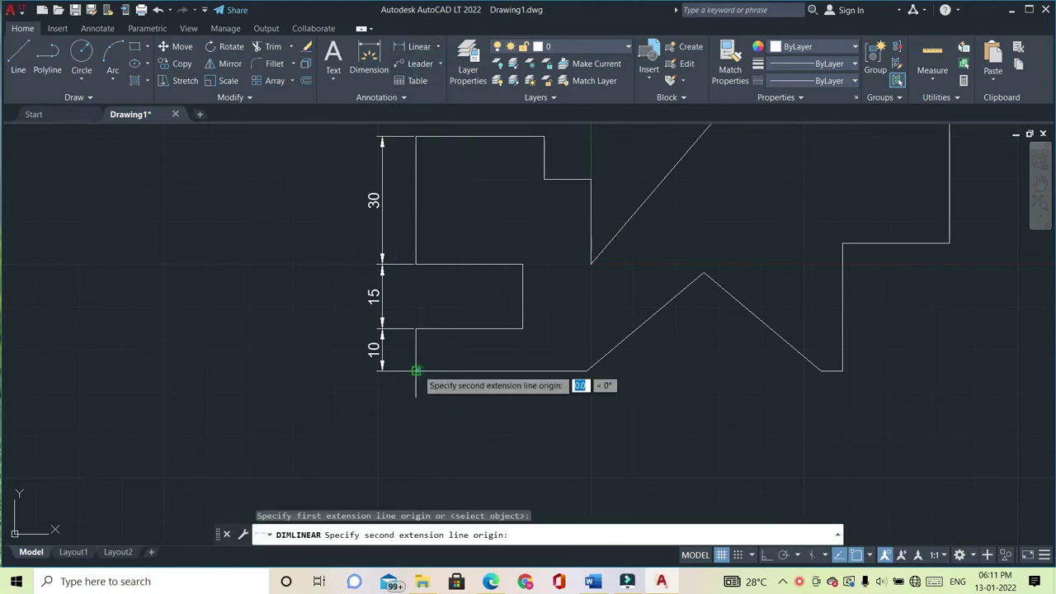
click(587, 371)
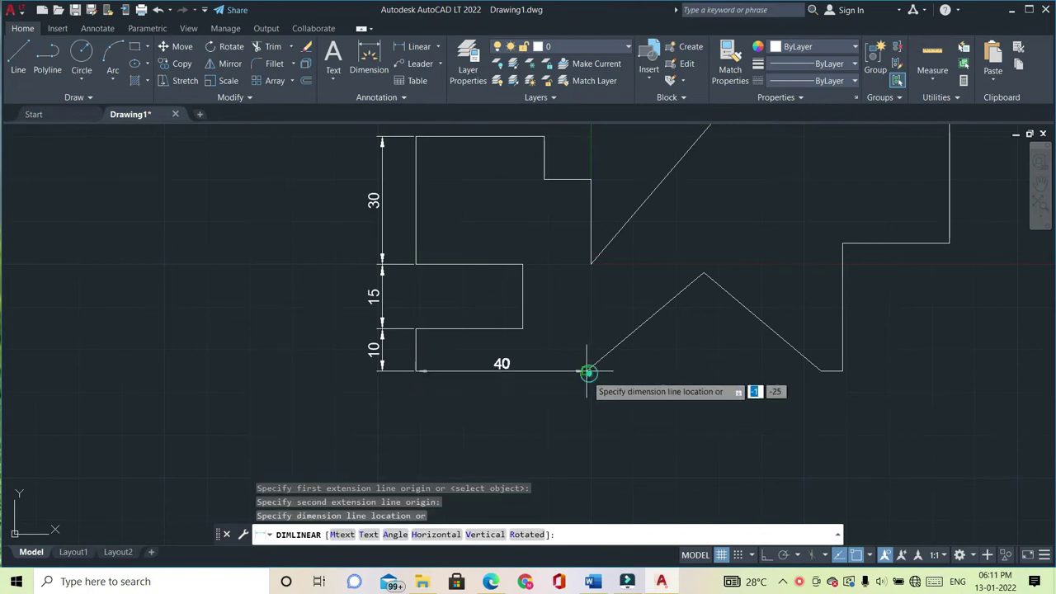
click(500, 411)
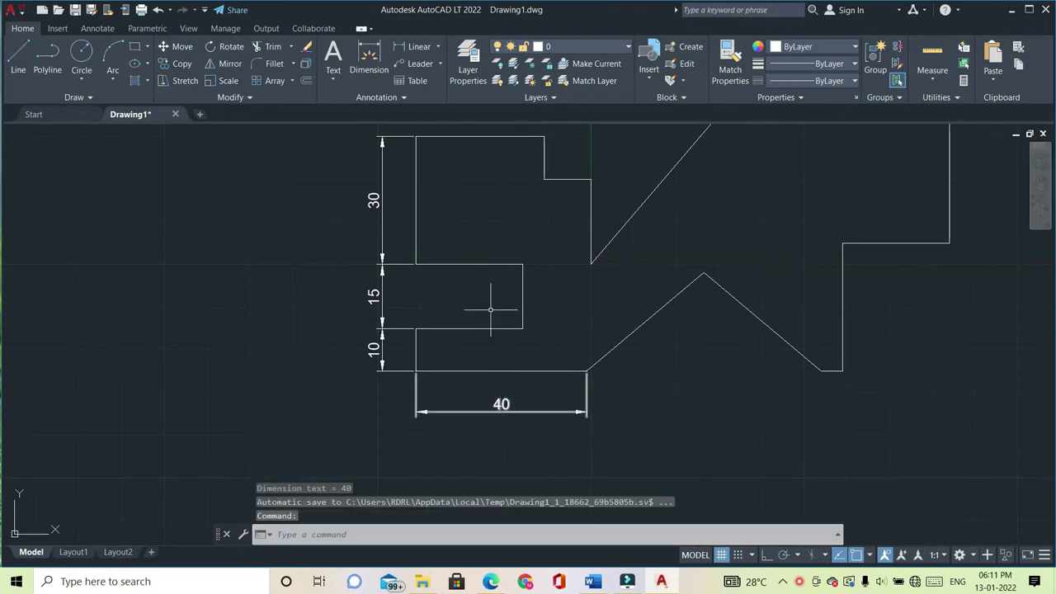
click(439, 47)
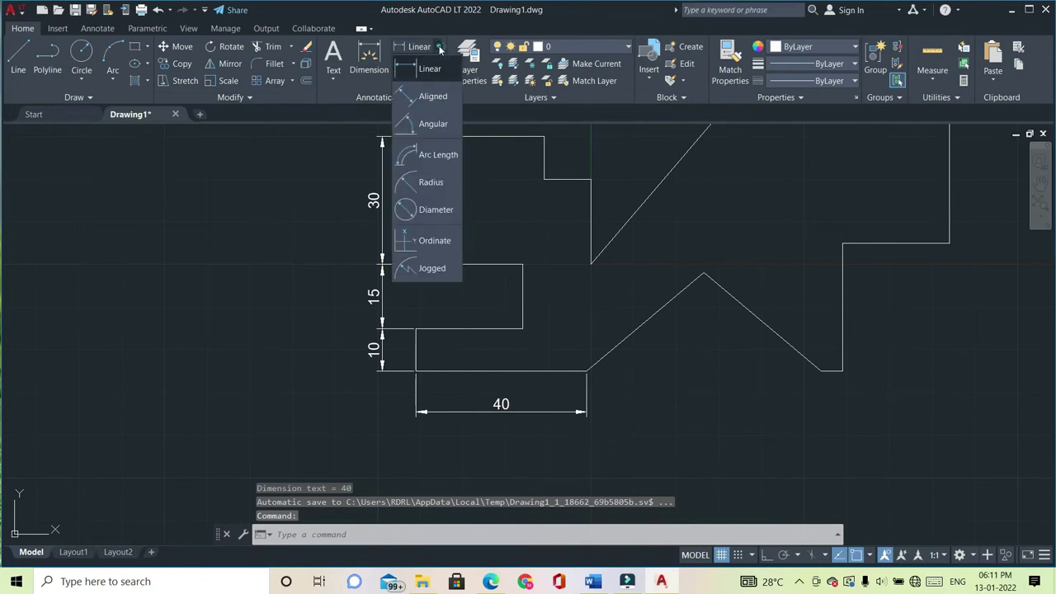
click(430, 72)
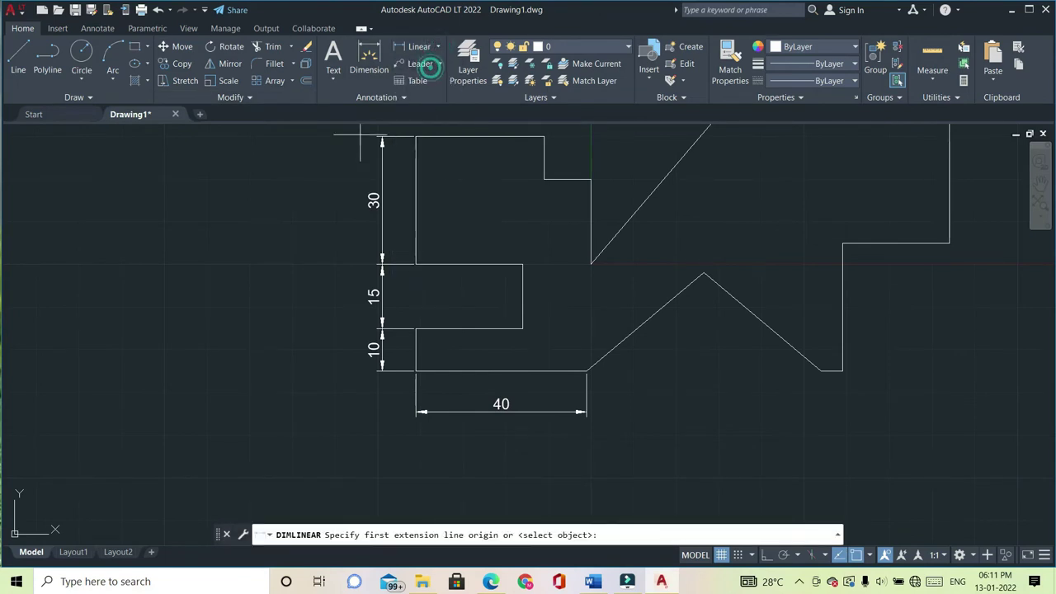
click(415, 371)
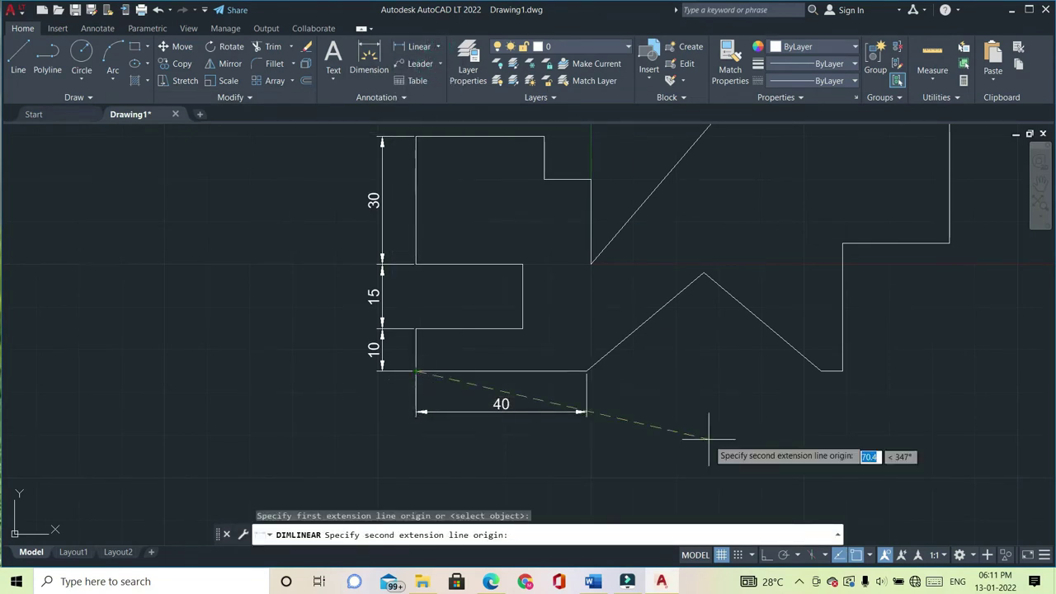
click(835, 372)
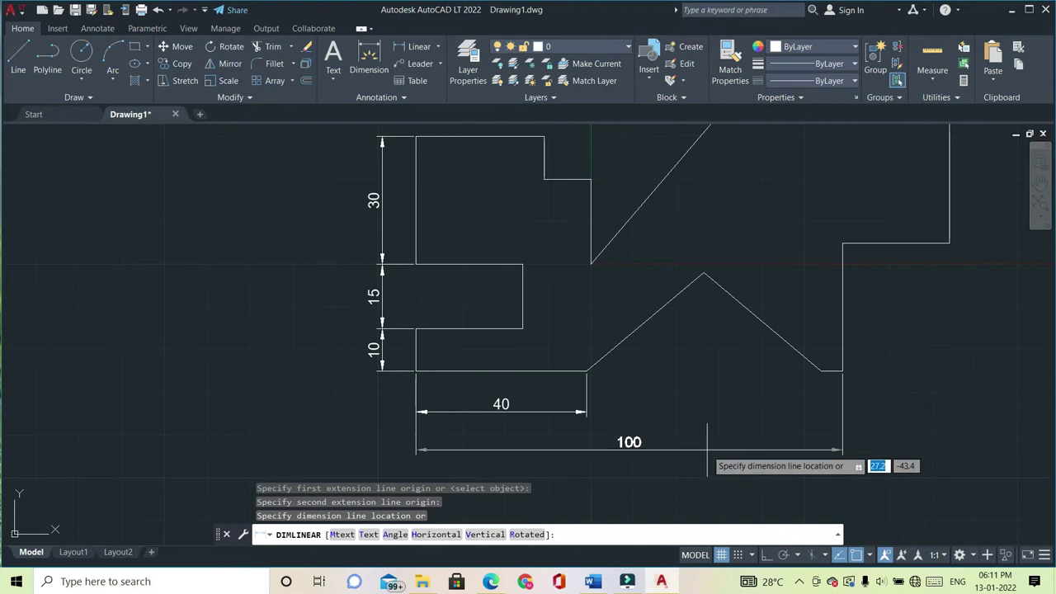
click(710, 450)
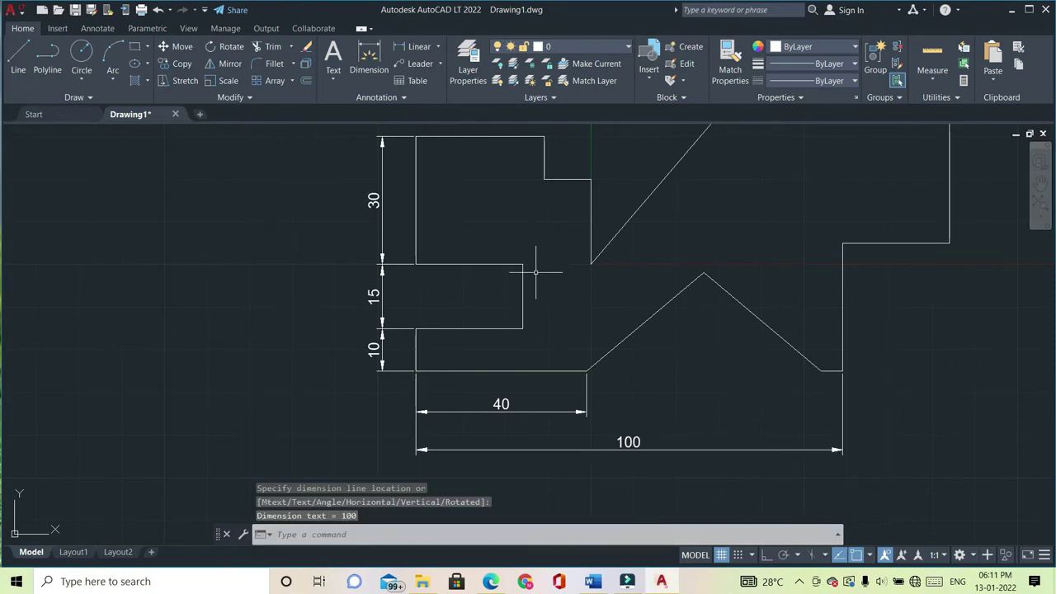
Add horizontal 5 and 25 dimensions at the right side of the base.
click(411, 47)
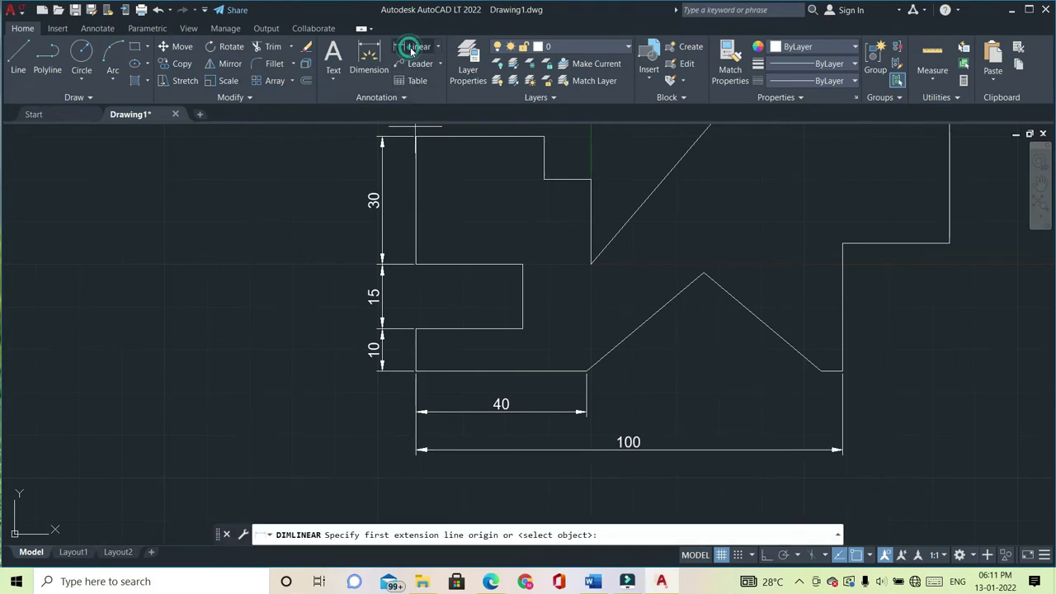
click(842, 377)
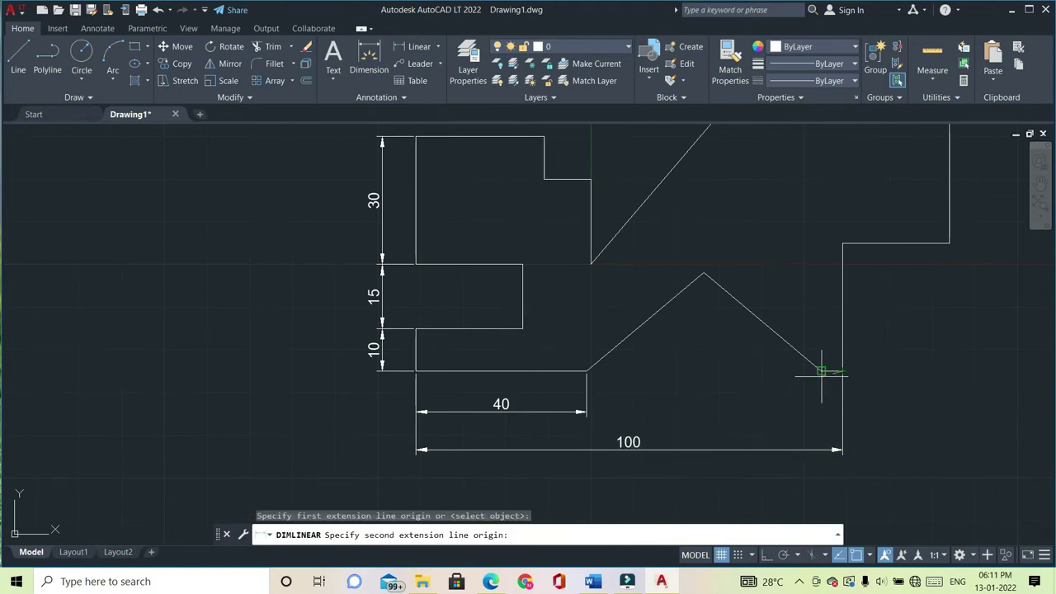
click(821, 371)
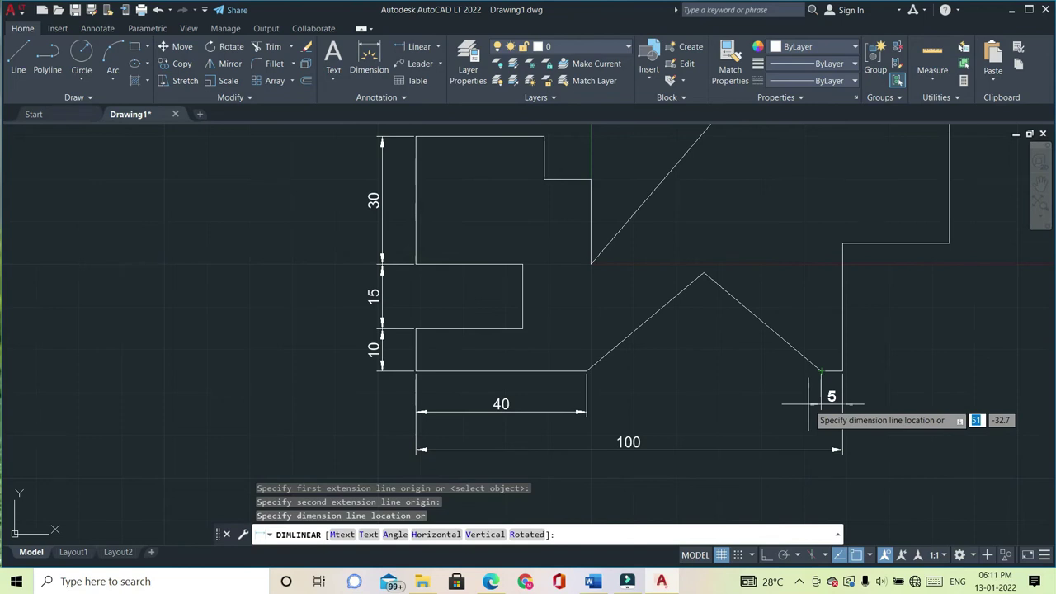
click(809, 402)
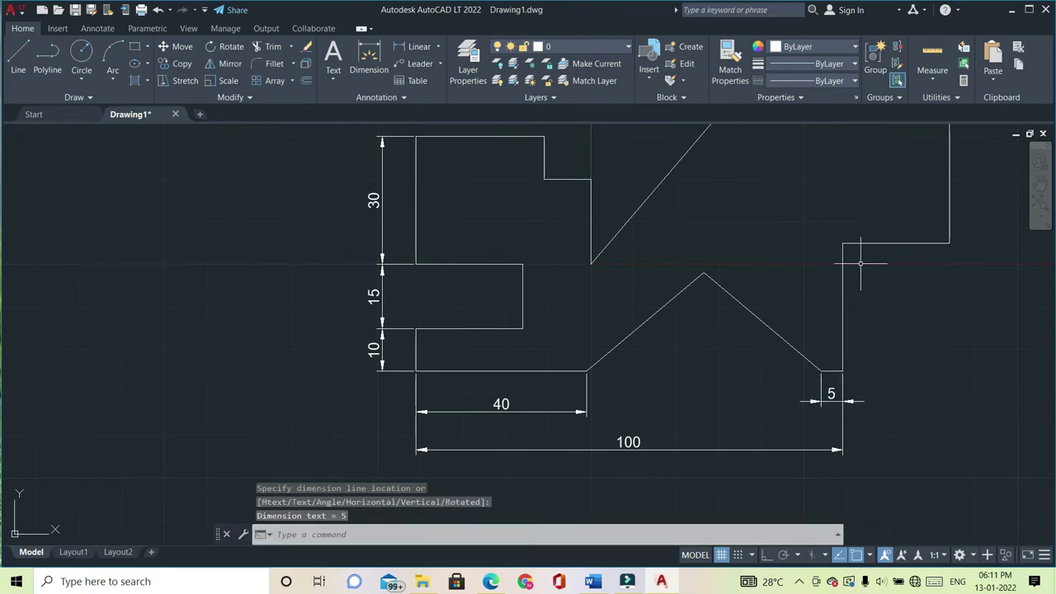
click(440, 48)
click(422, 73)
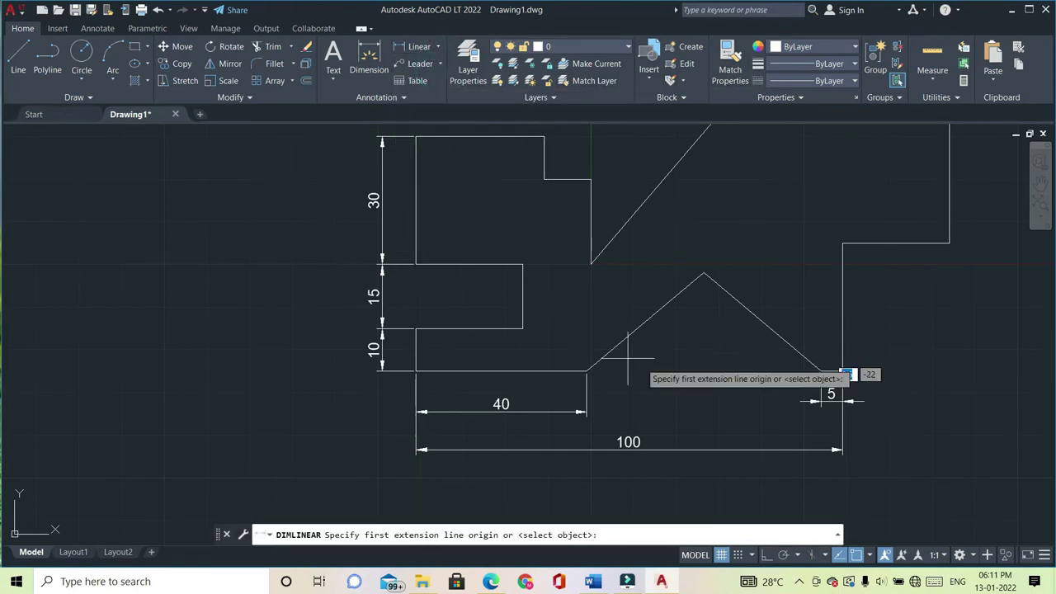
click(840, 245)
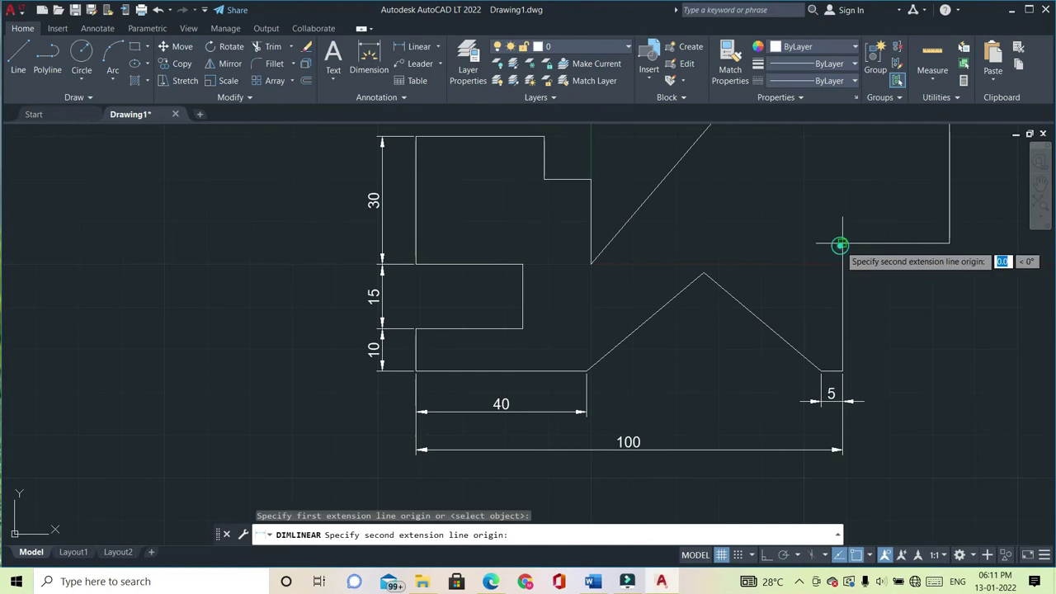
click(947, 243)
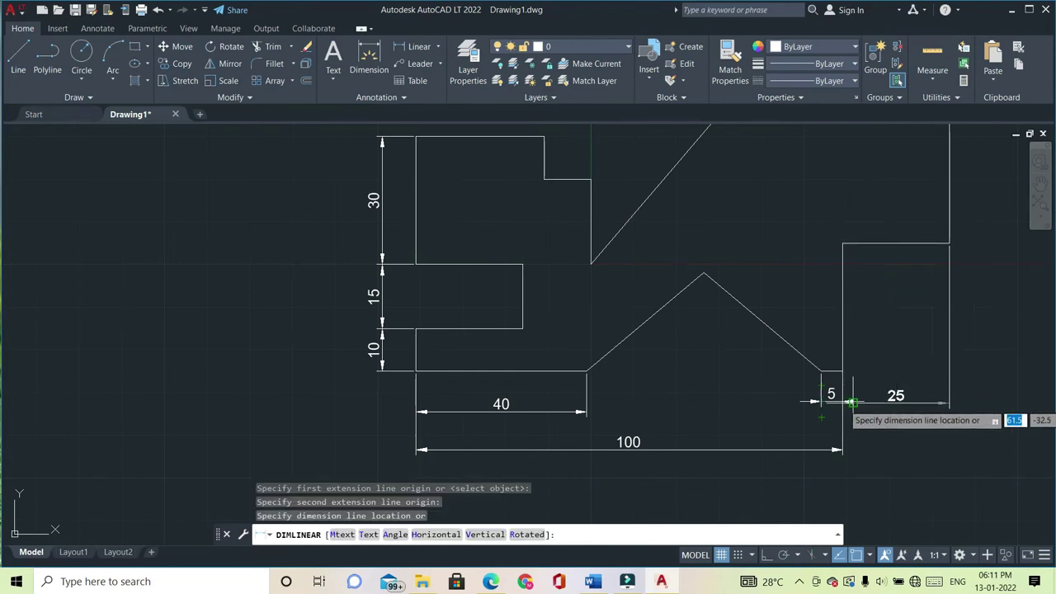
click(852, 402)
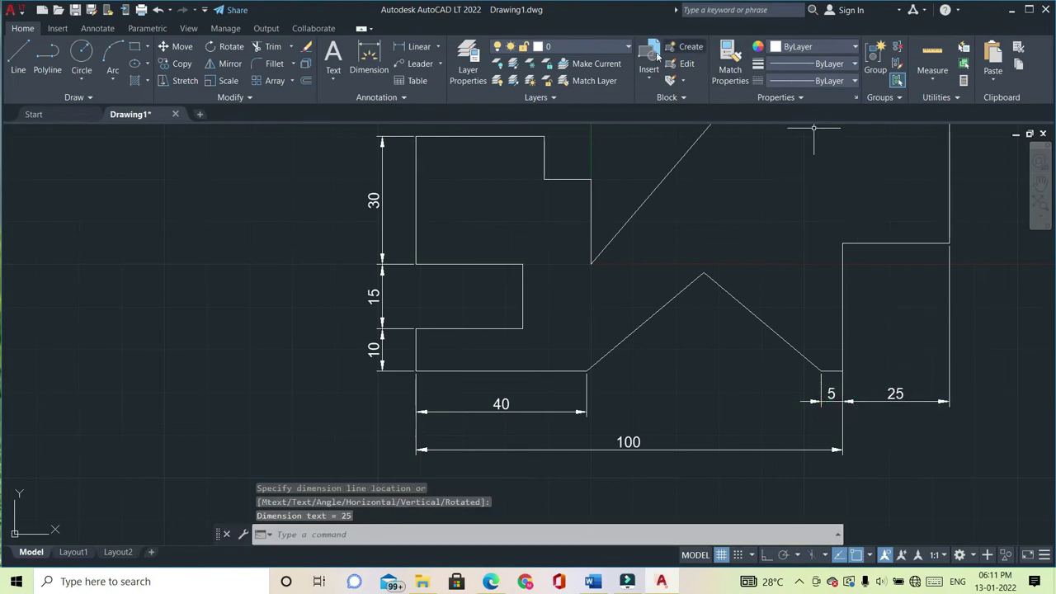
click(438, 48)
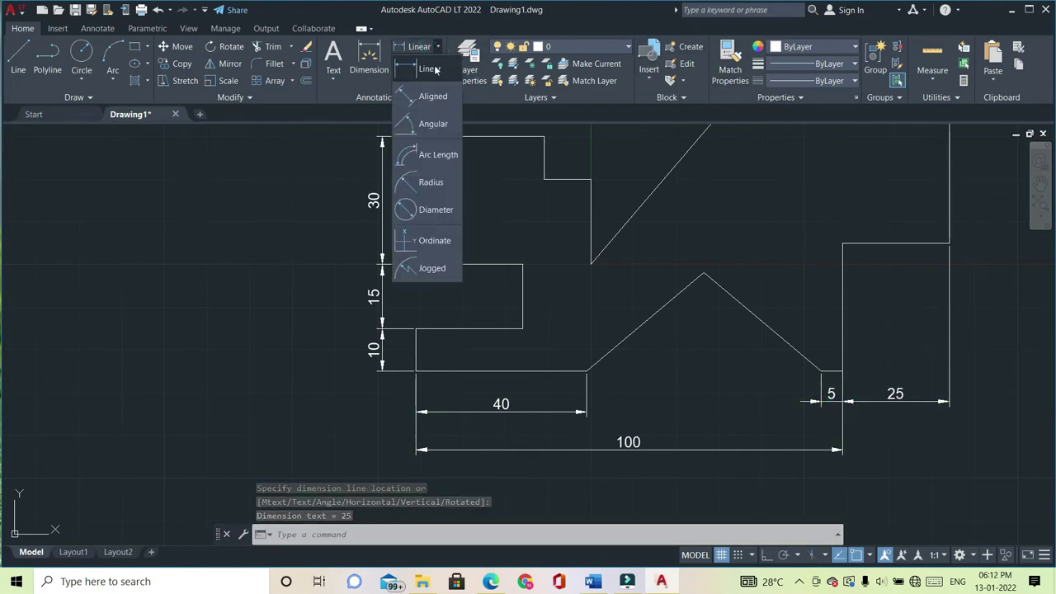
Add a vertical 30 dimension for the upper right edge of the profile.
click(429, 70)
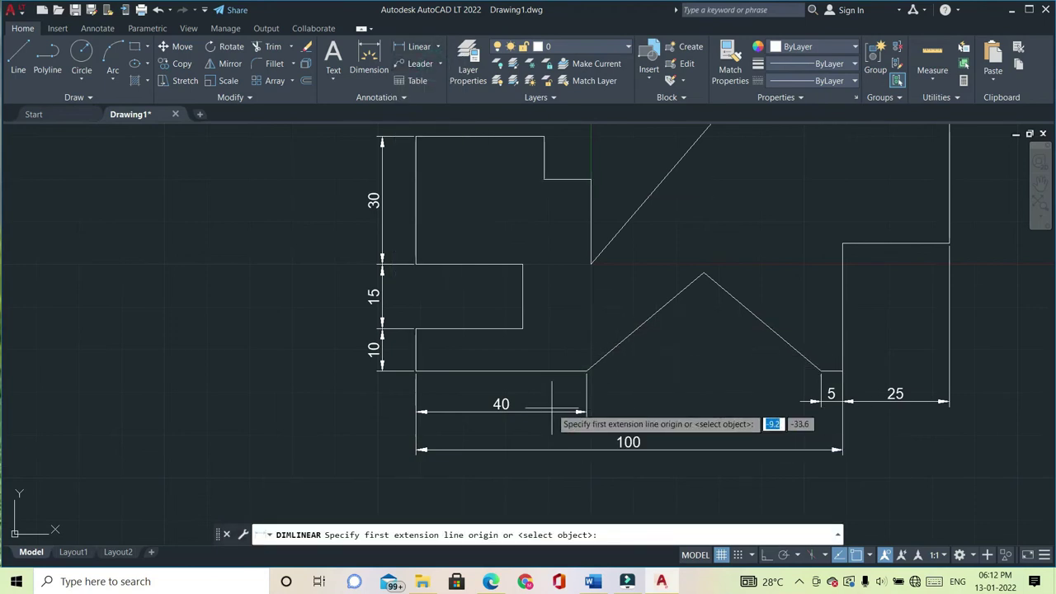
scroll(743, 416, up, 2)
scroll(743, 417, down, 4)
scroll(825, 413, down, 2)
scroll(825, 395, up, 2)
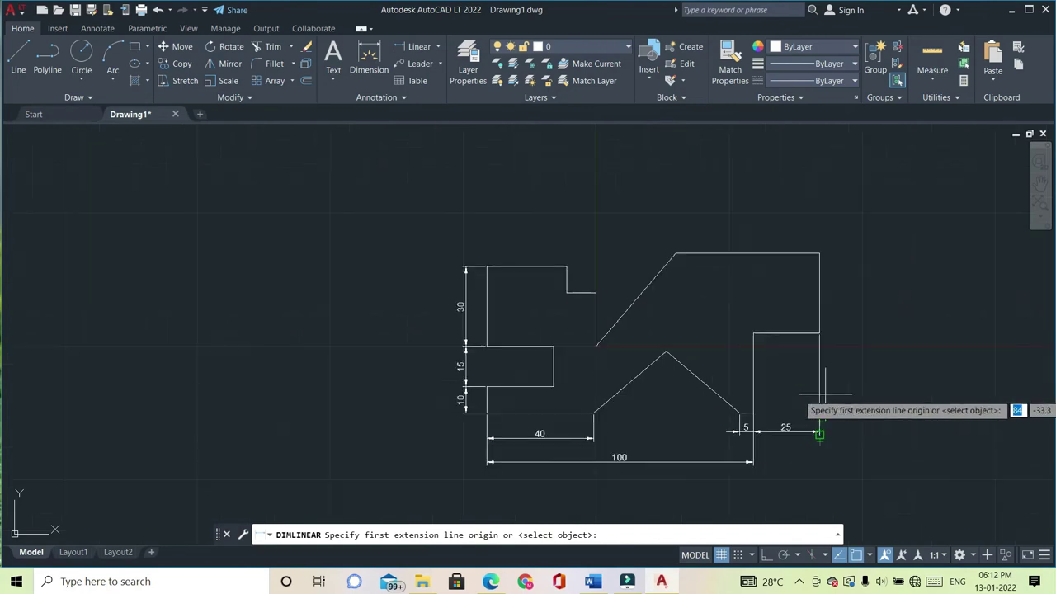
click(819, 334)
click(820, 253)
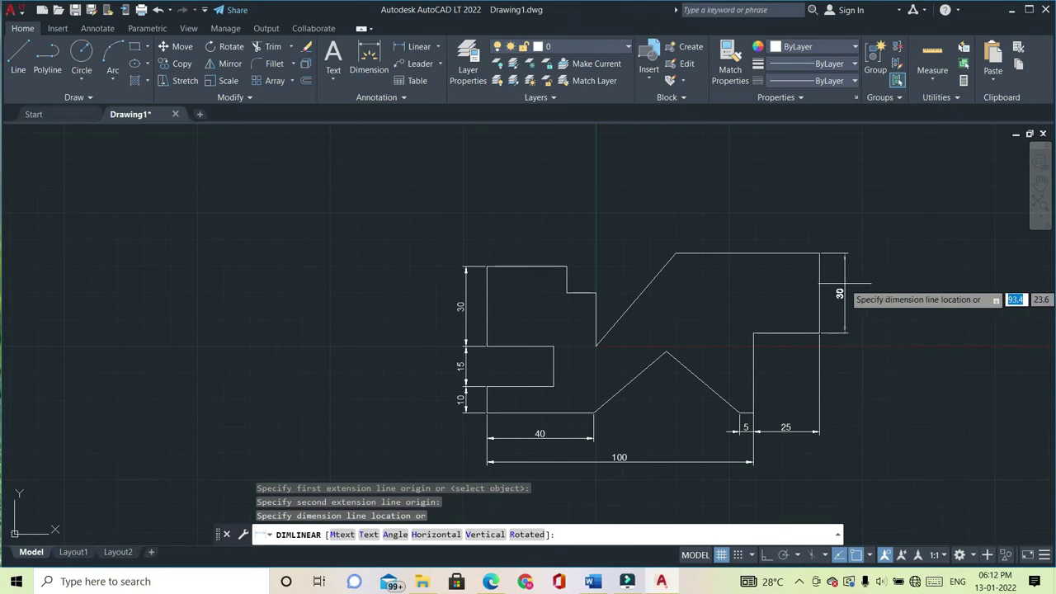
click(844, 283)
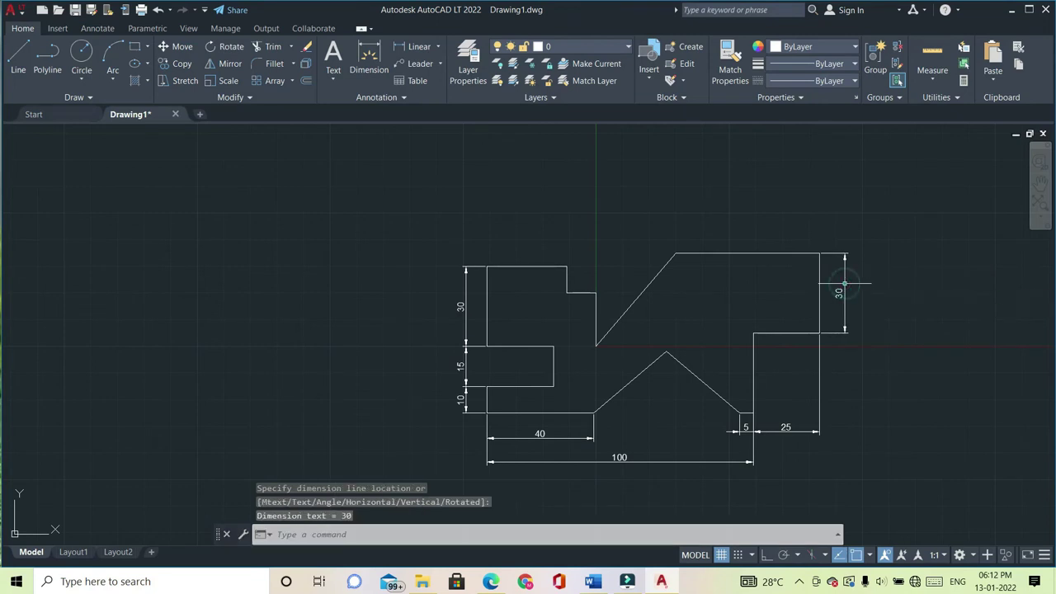
Add a second vertical 30 dimension for the lower right edge, stacked beneath.
click(438, 49)
click(425, 64)
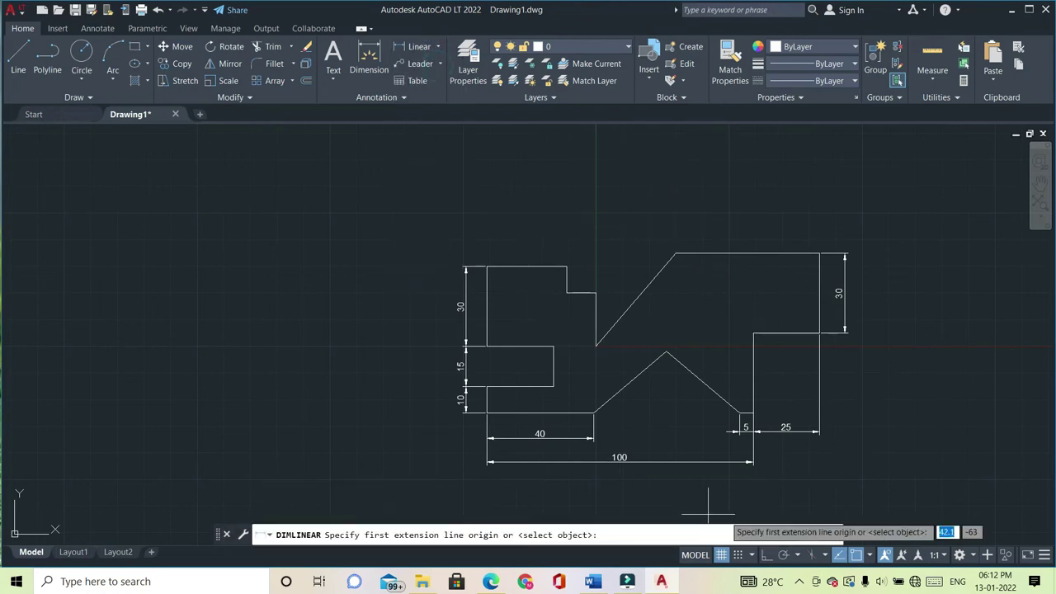
click(751, 415)
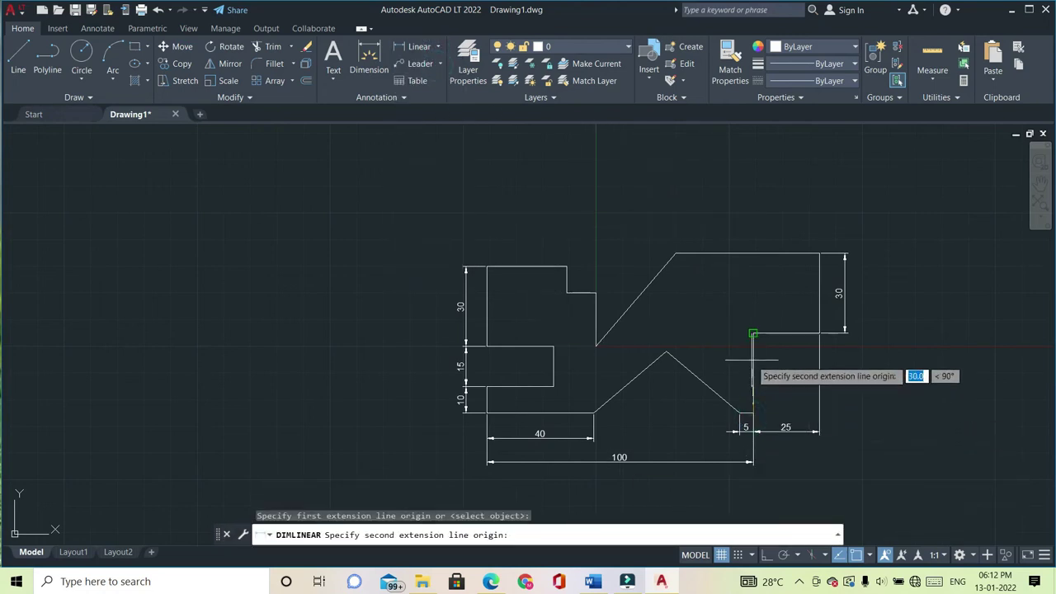
click(753, 333)
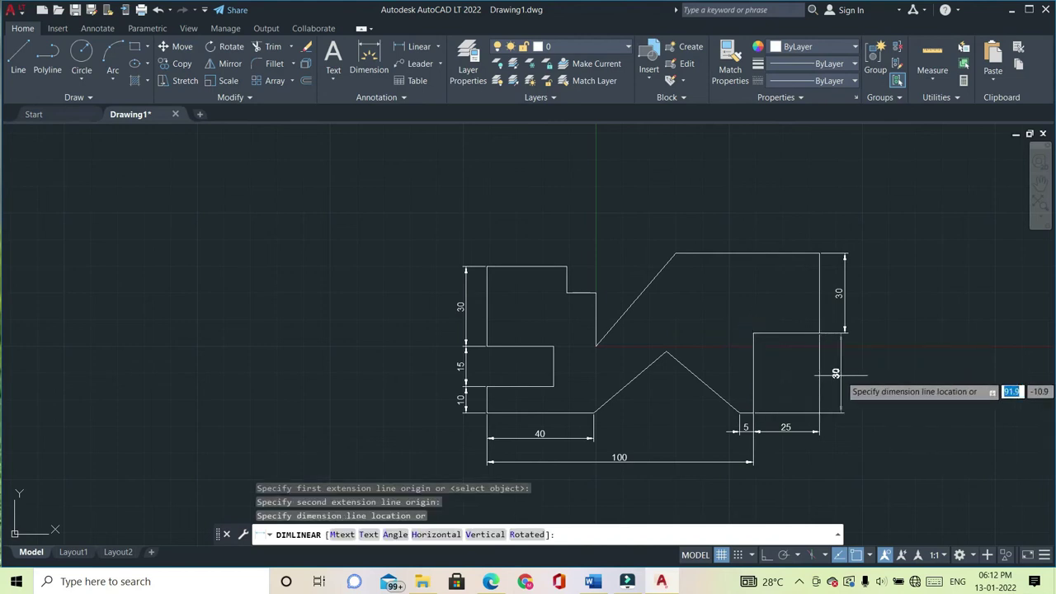
click(843, 332)
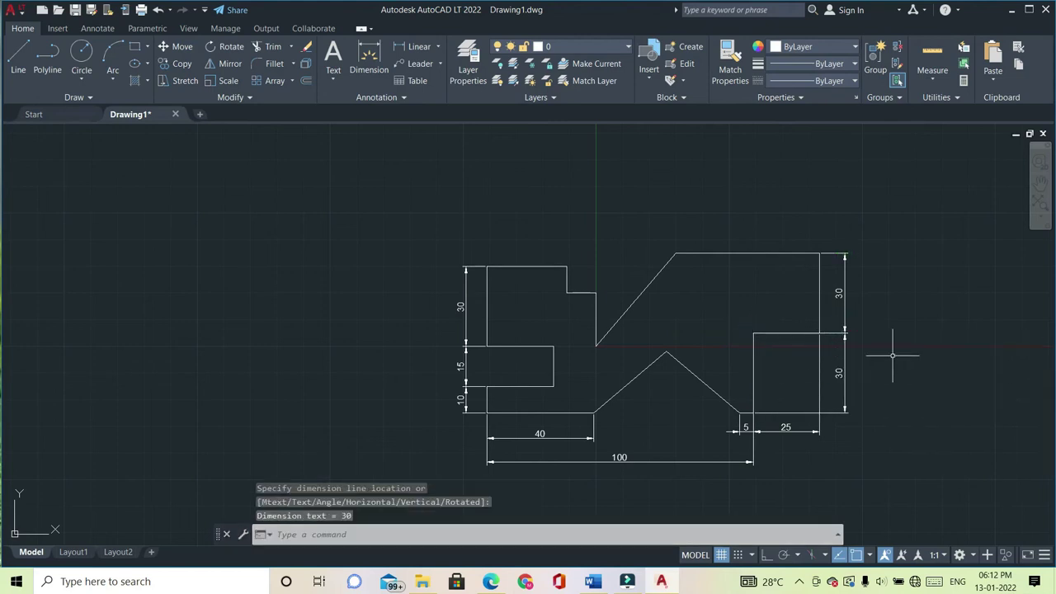
scroll(772, 168, down, 3)
Dimension the top-right edge as 54, placed above it.
scroll(772, 168, up, 3)
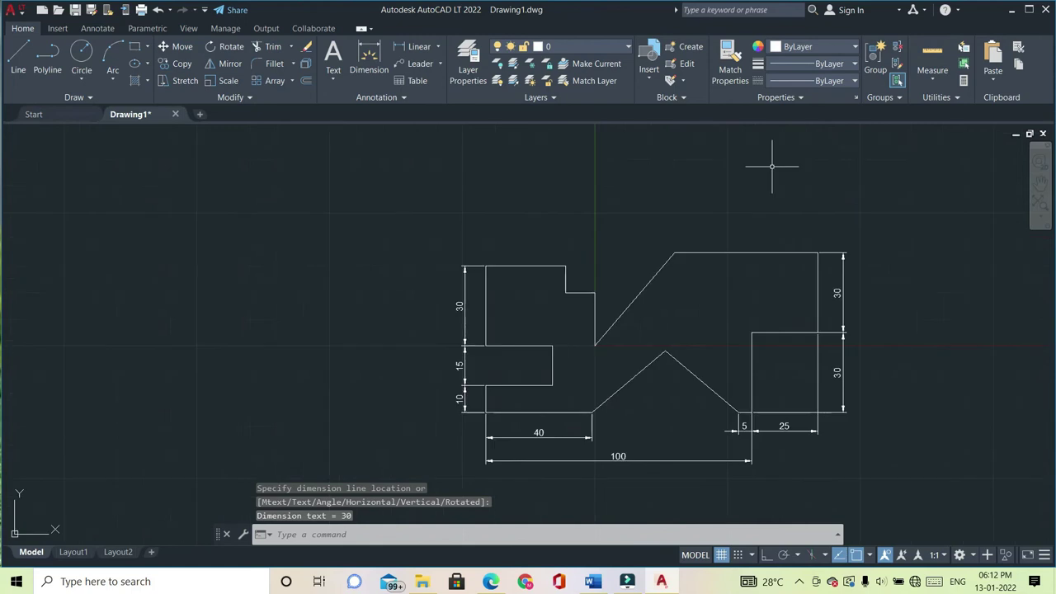
scroll(773, 168, up, 2)
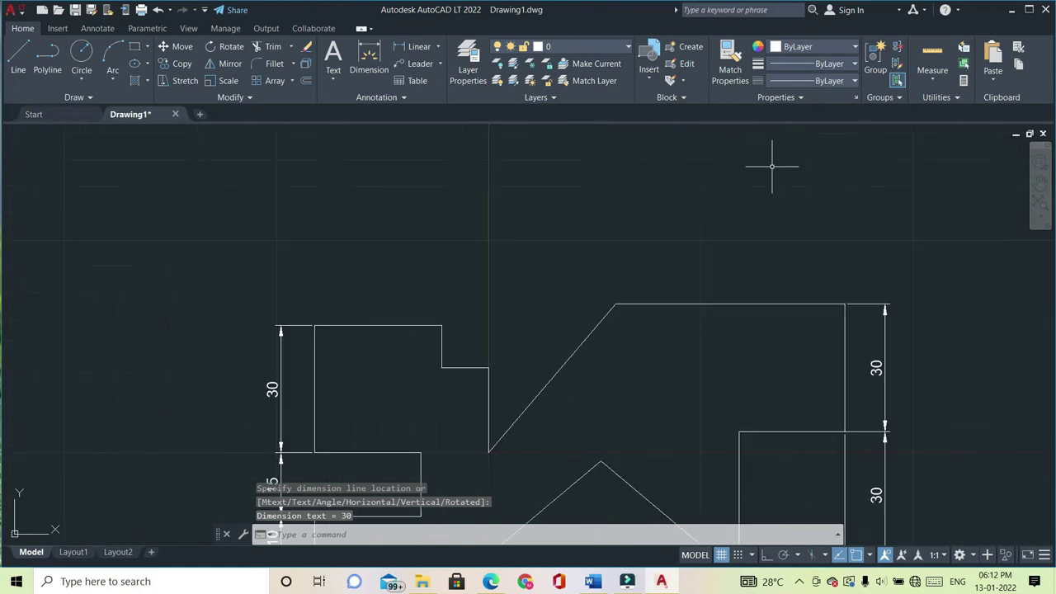
click(437, 49)
click(430, 69)
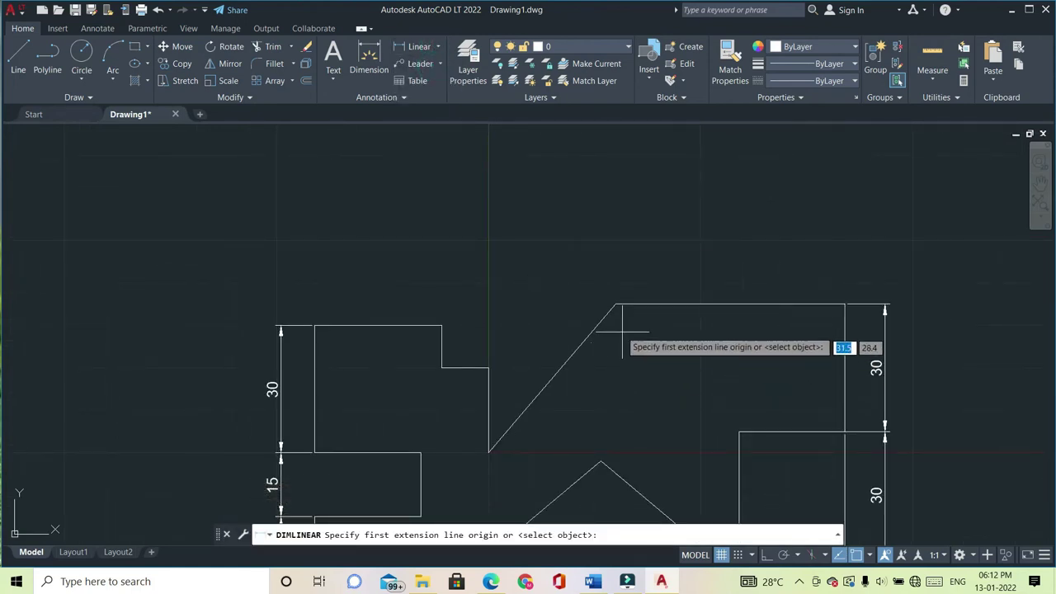
click(614, 304)
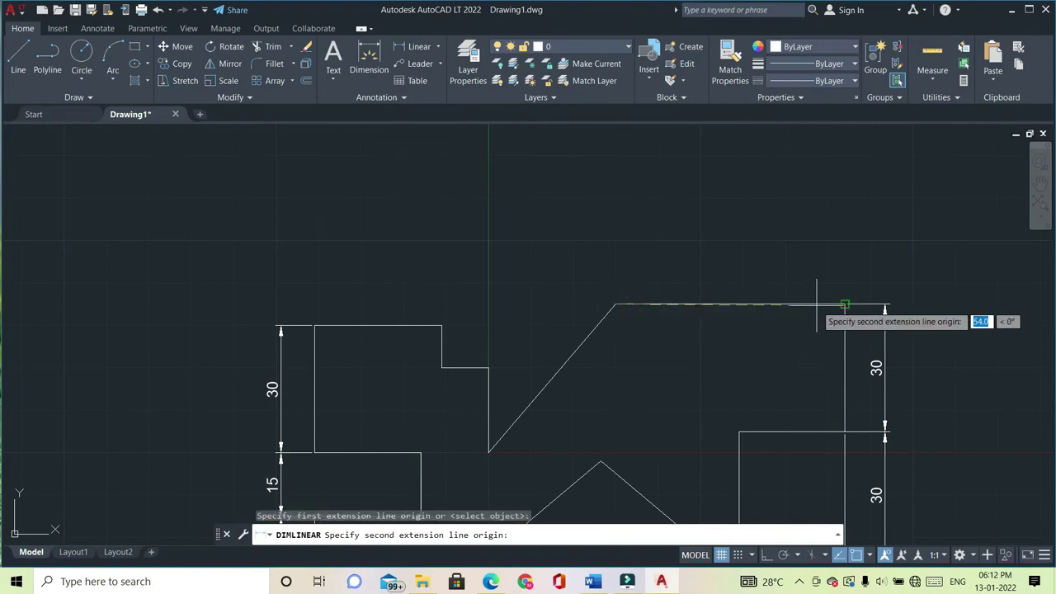
click(845, 305)
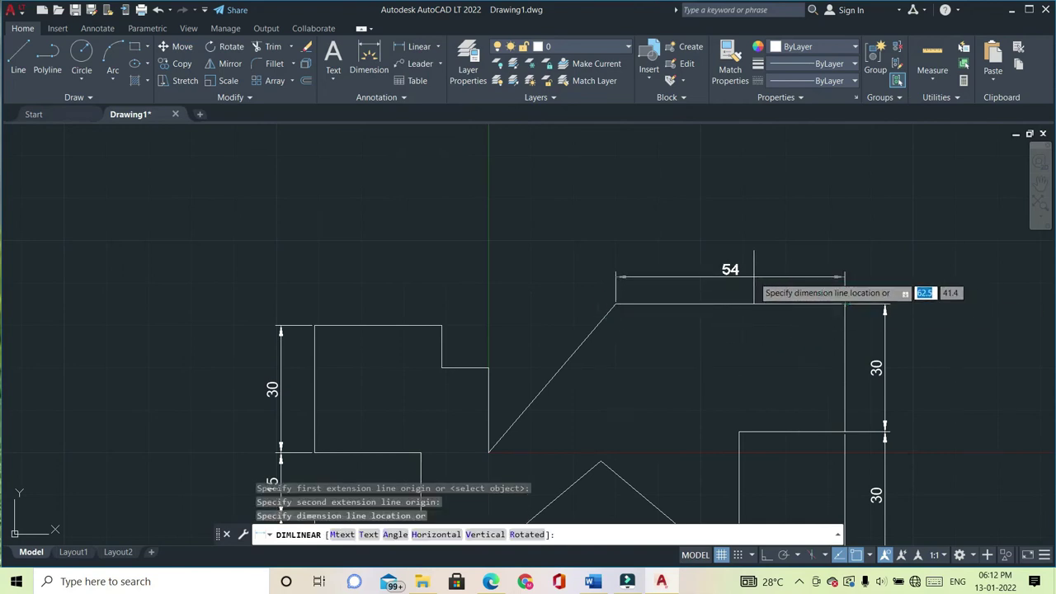
click(751, 272)
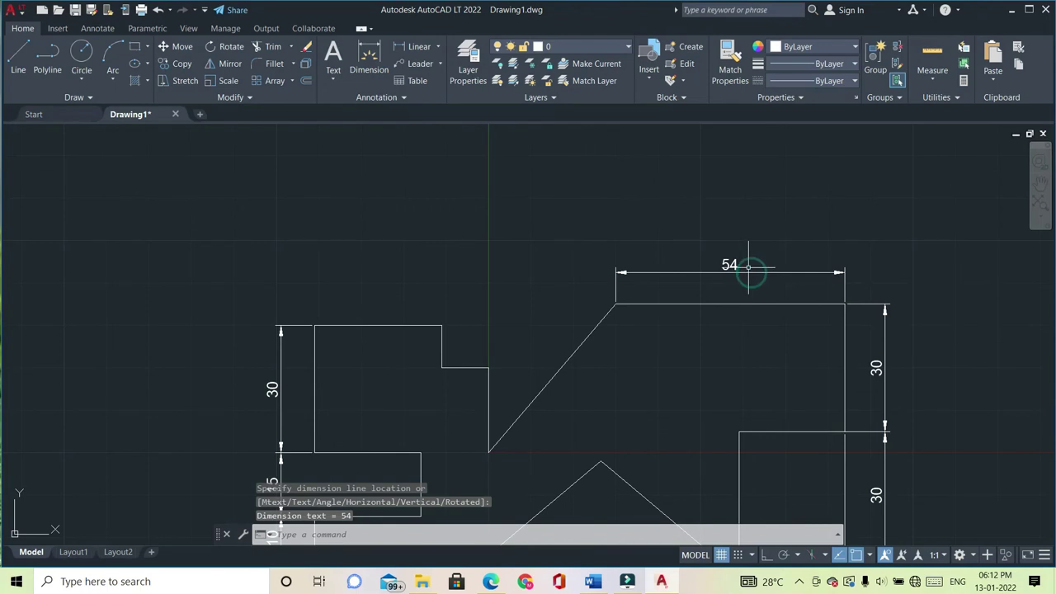
Add the 11 small-step and 30 top-left edge dimensions above the profile.
click(439, 47)
click(429, 70)
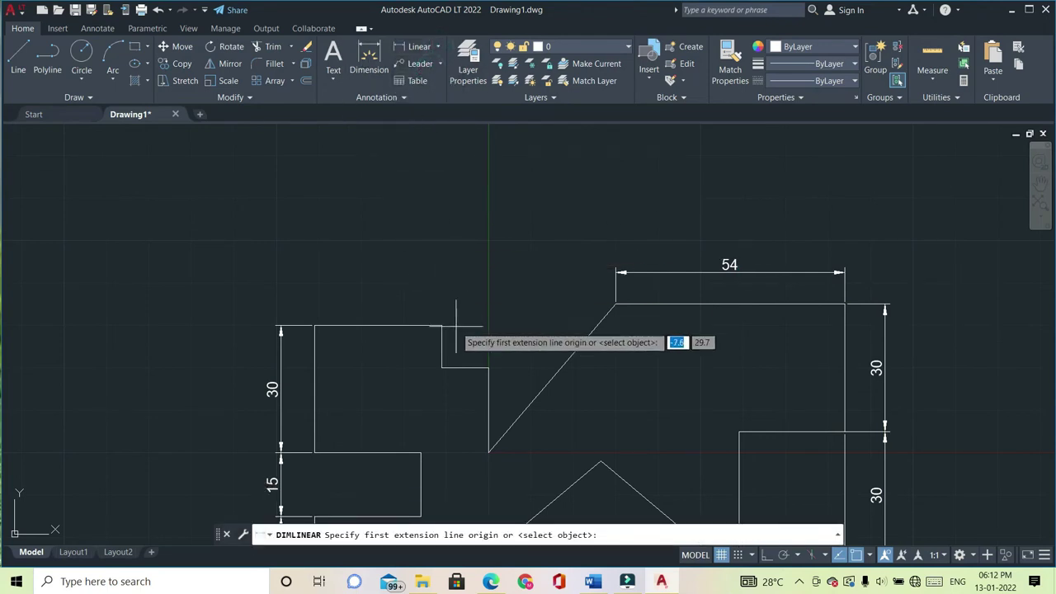
click(489, 366)
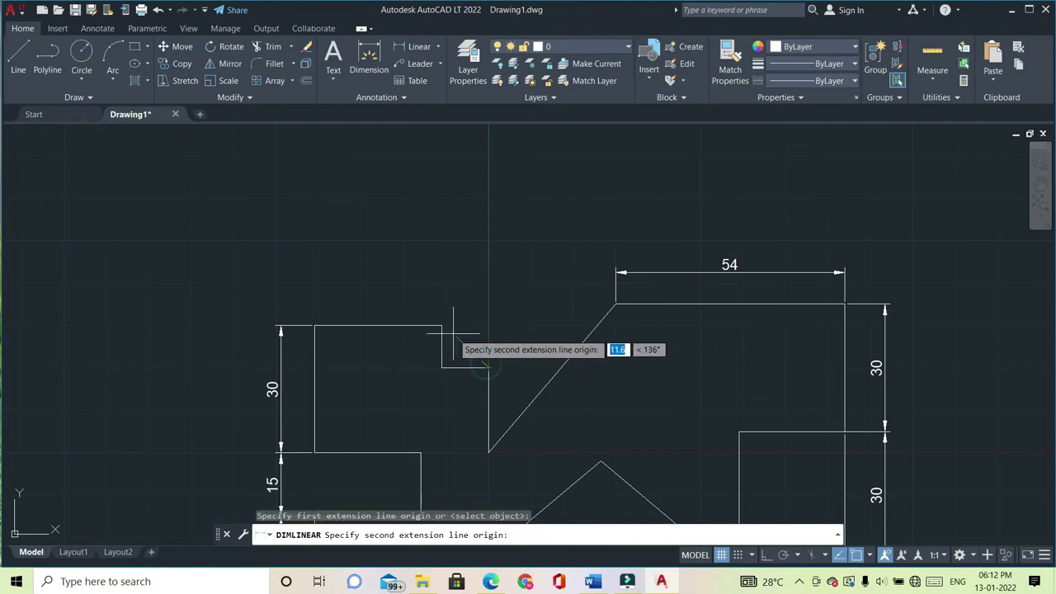
click(442, 326)
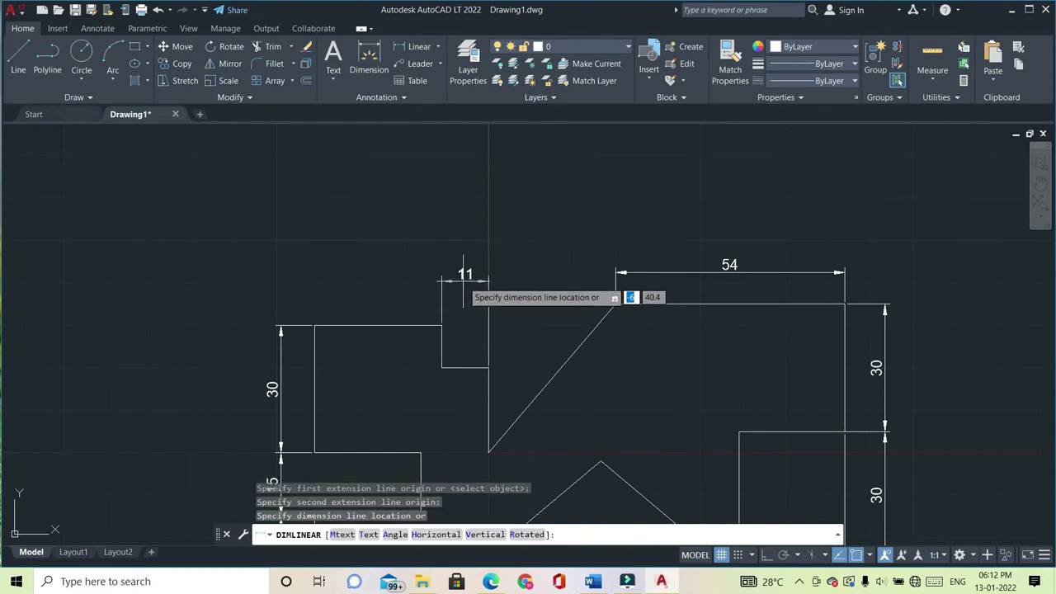
click(464, 281)
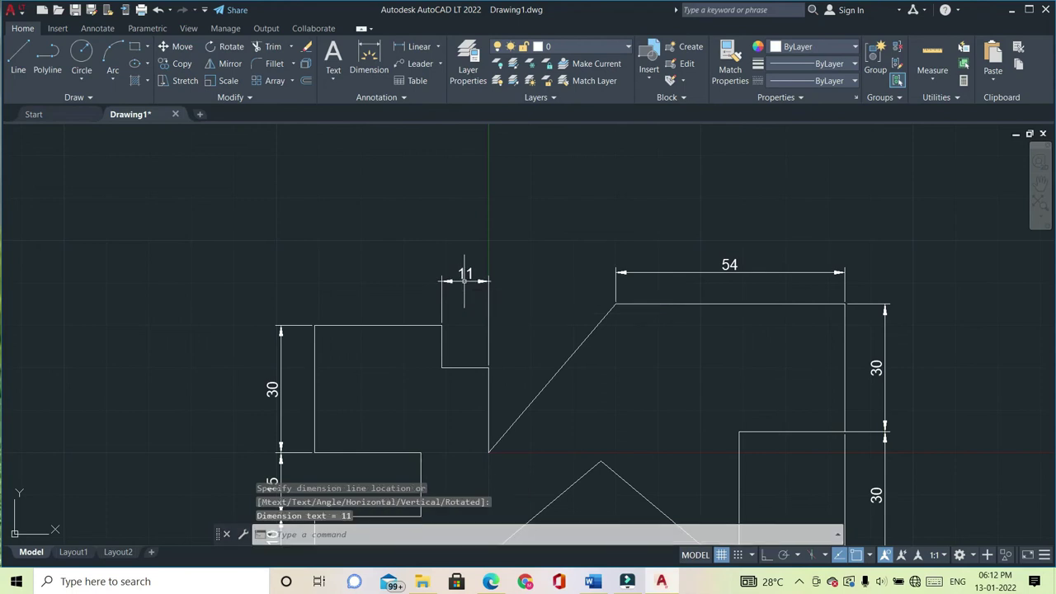
click(440, 47)
click(430, 69)
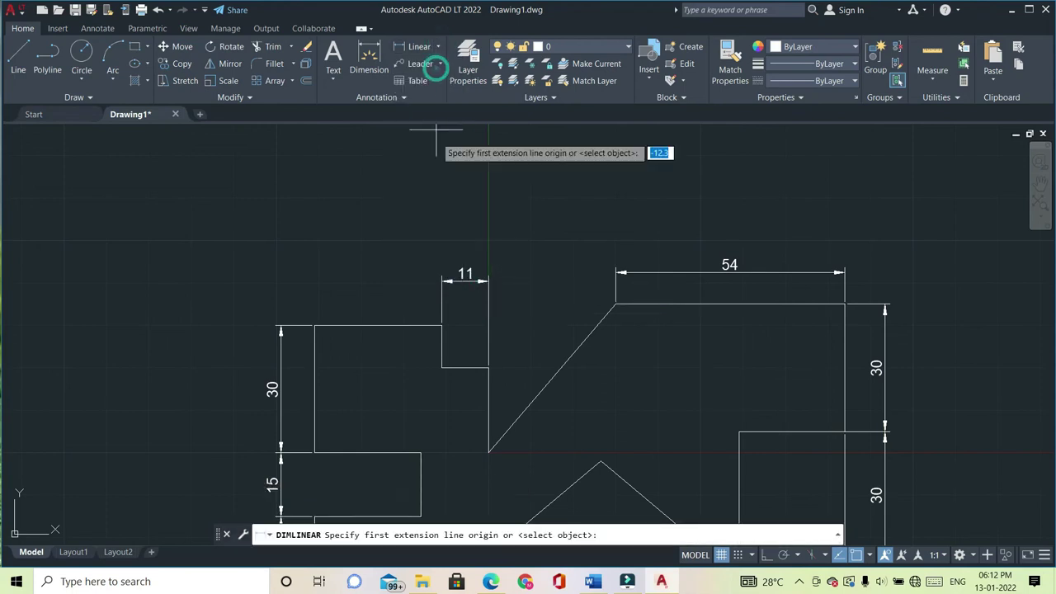
click(441, 326)
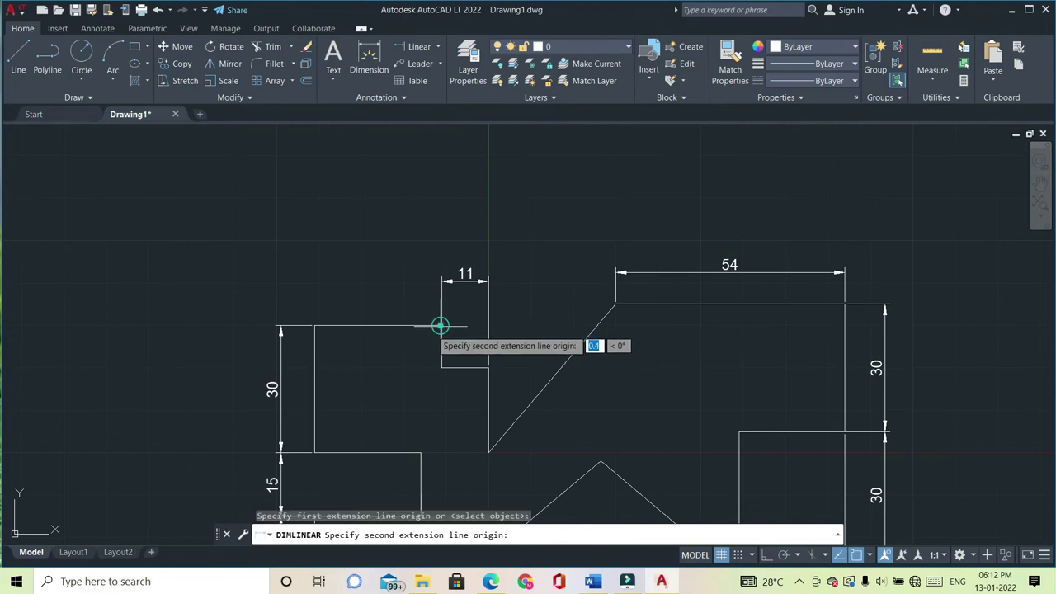
click(314, 326)
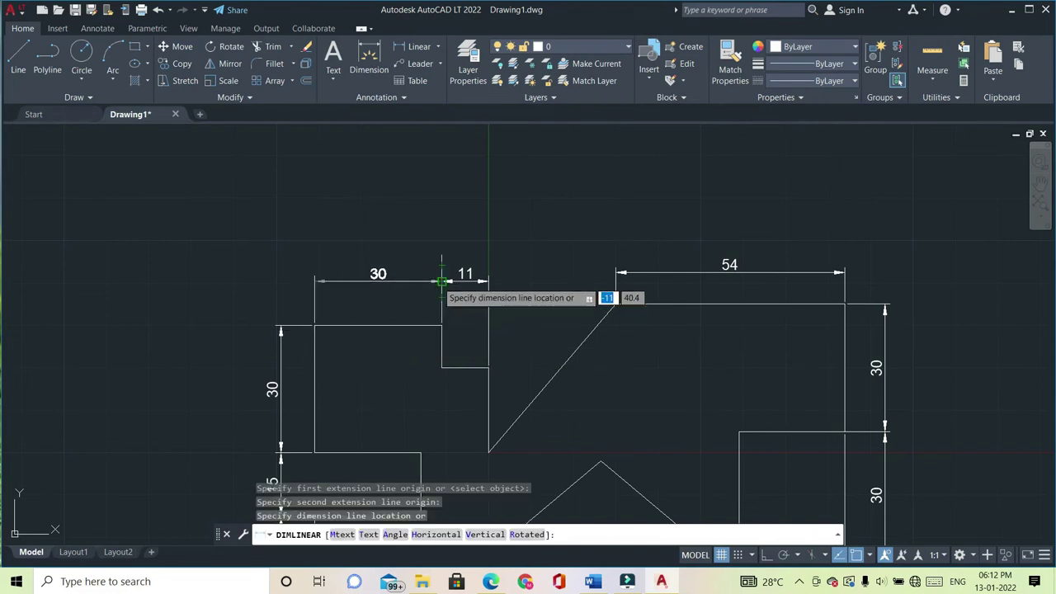
click(442, 281)
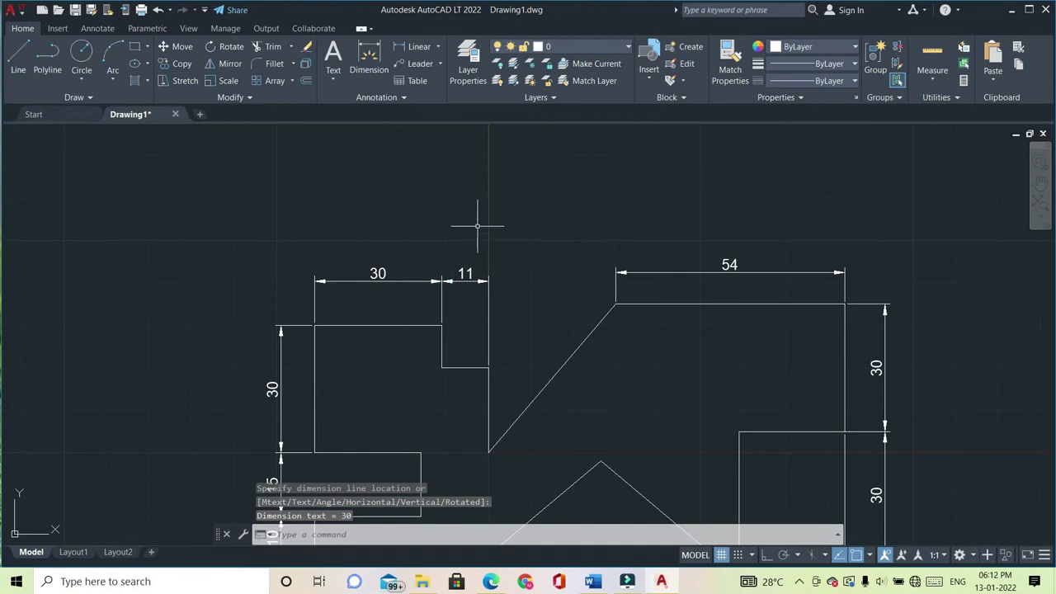
scroll(477, 225, down, 2)
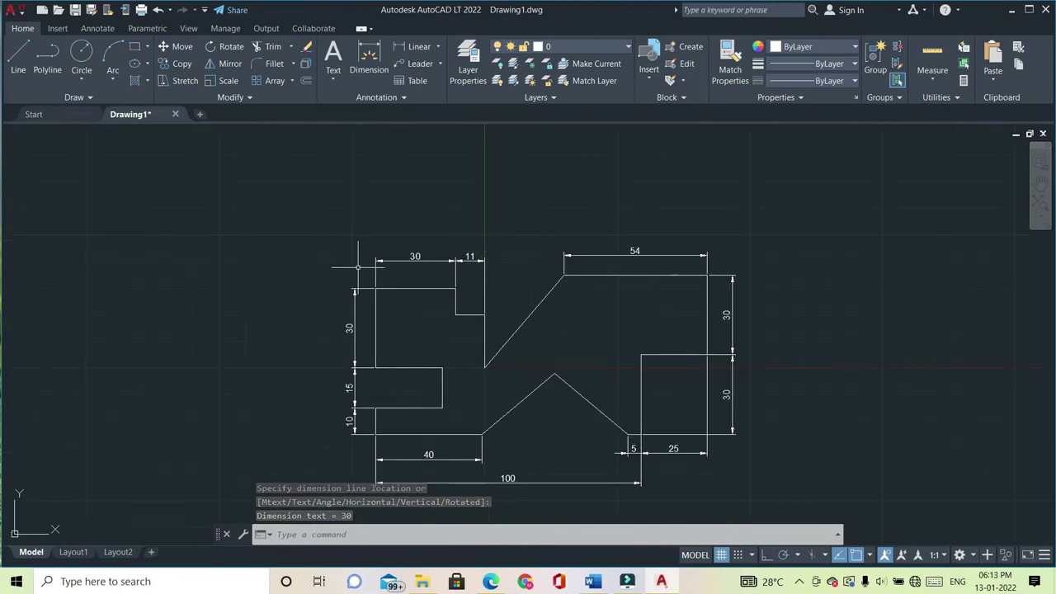
scroll(358, 267, up, 2)
Dimension the inner step height as 10 and the vertical step beside the slanted edge as 20.
click(370, 76)
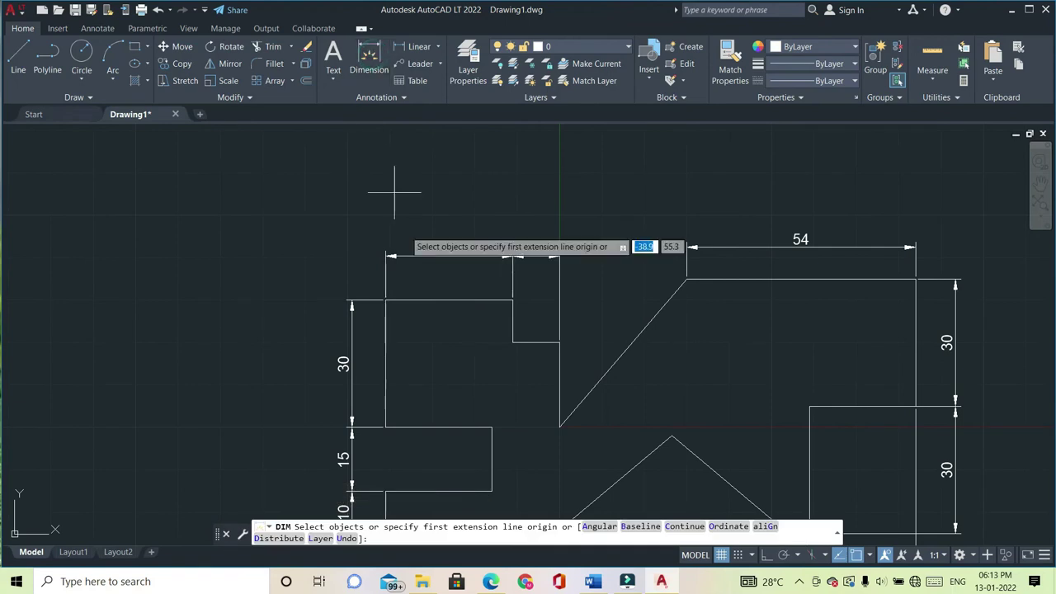
click(513, 300)
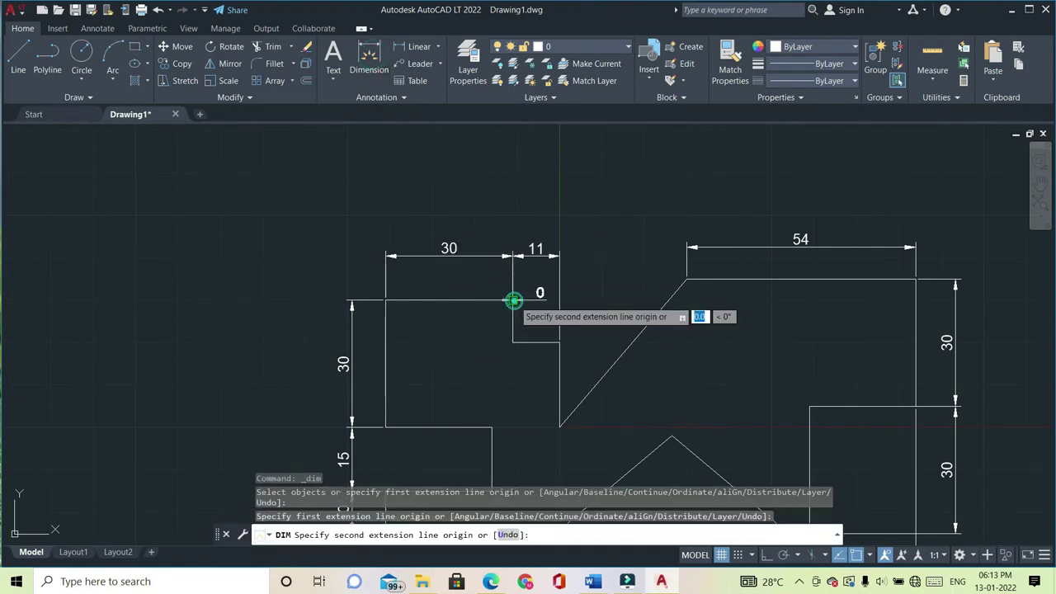
click(514, 341)
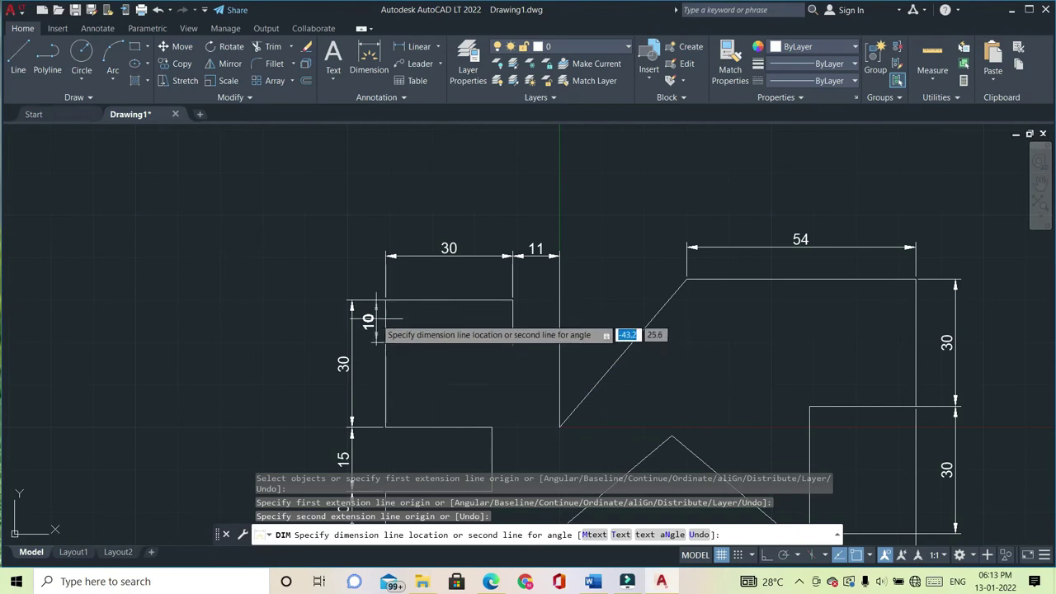
click(376, 318)
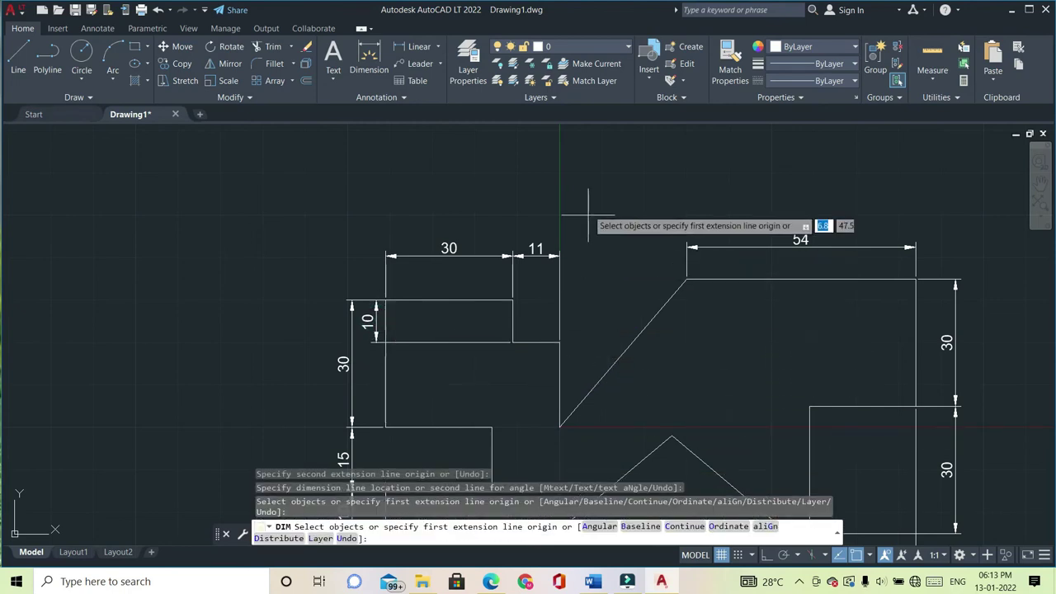
click(439, 47)
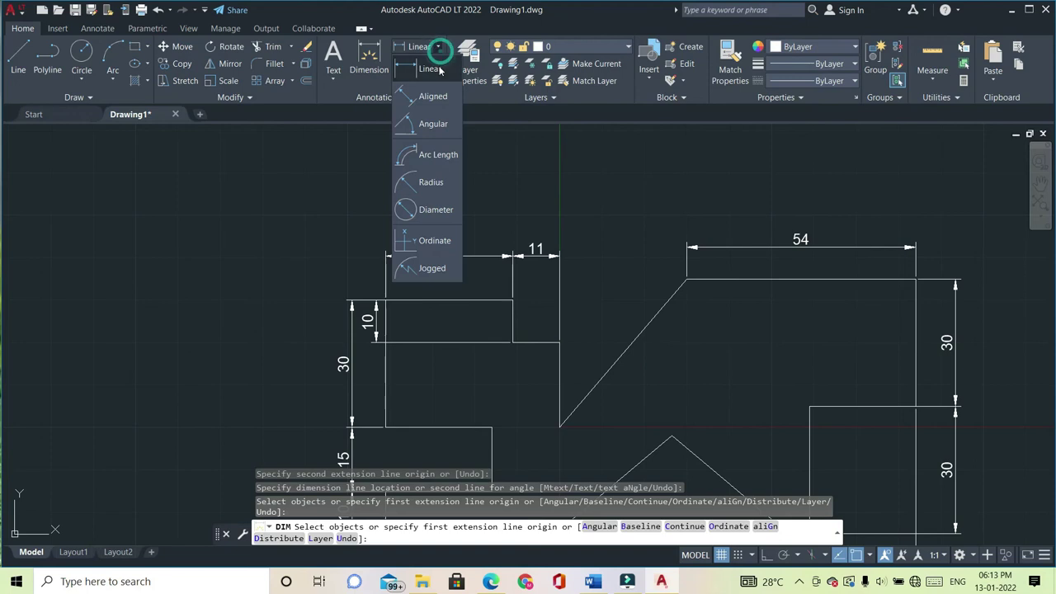
click(430, 69)
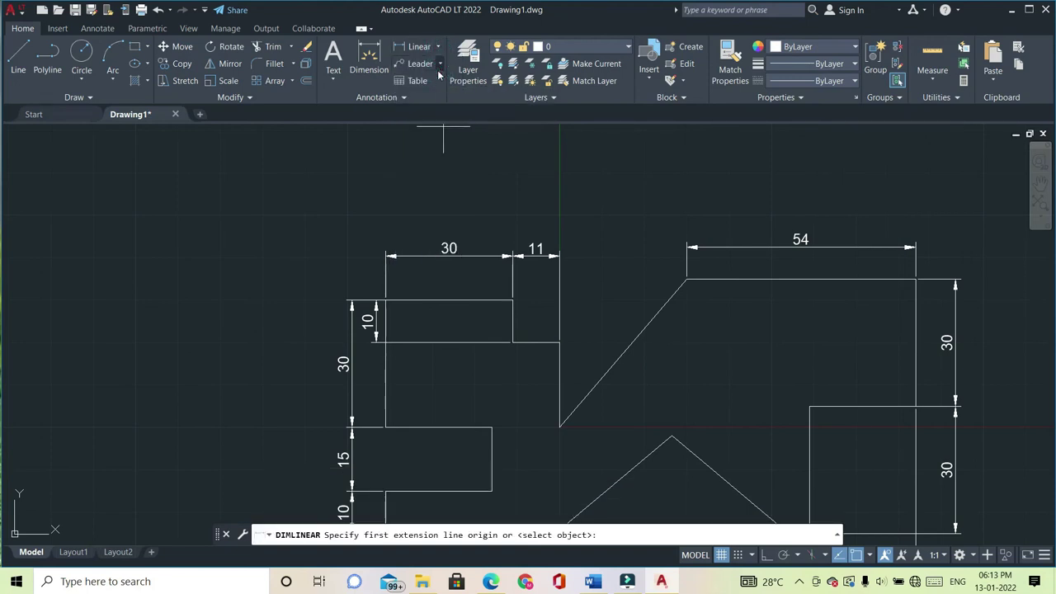
click(559, 342)
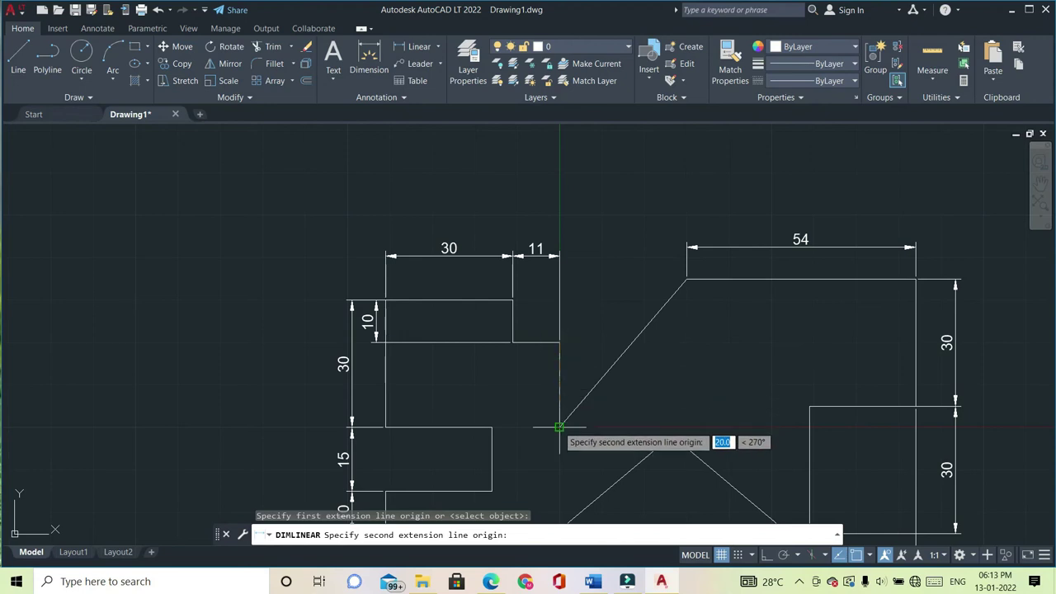
click(558, 426)
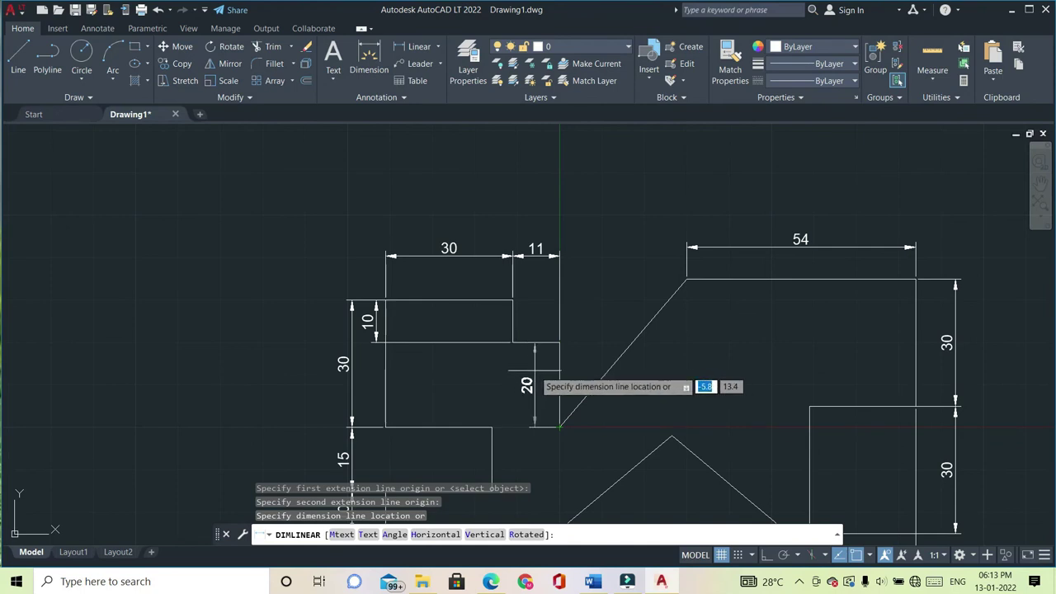
click(534, 370)
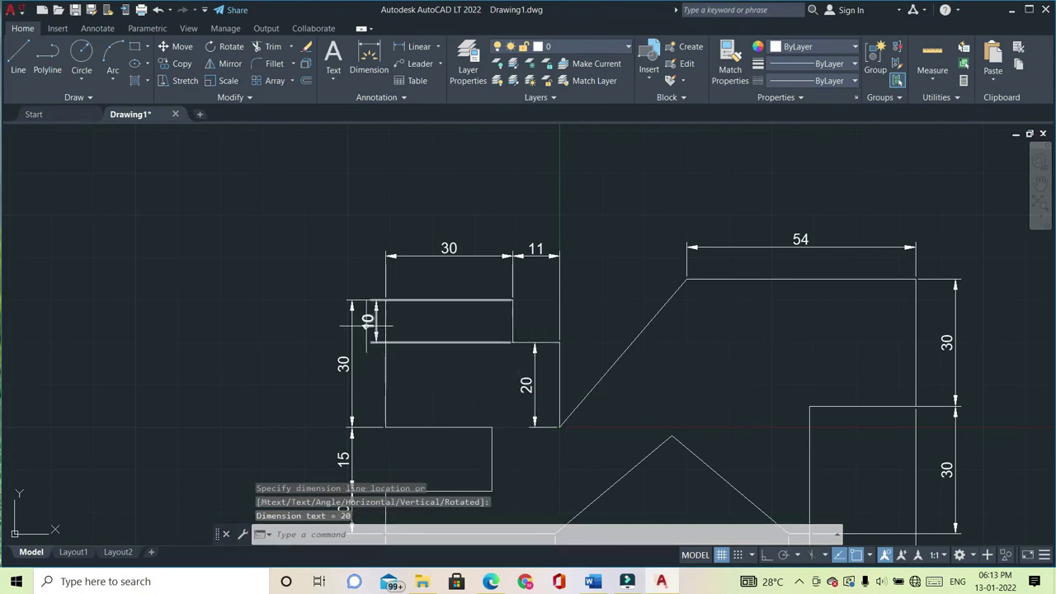
Delete the misplaced 10 dimension and re-place it just left of the step.
click(375, 322)
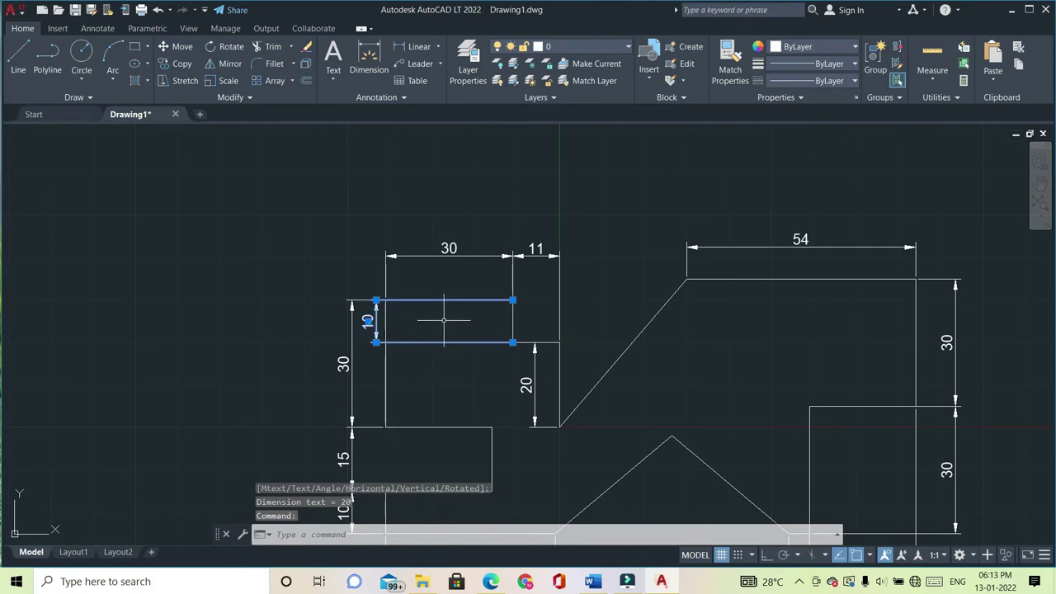
key(Delete)
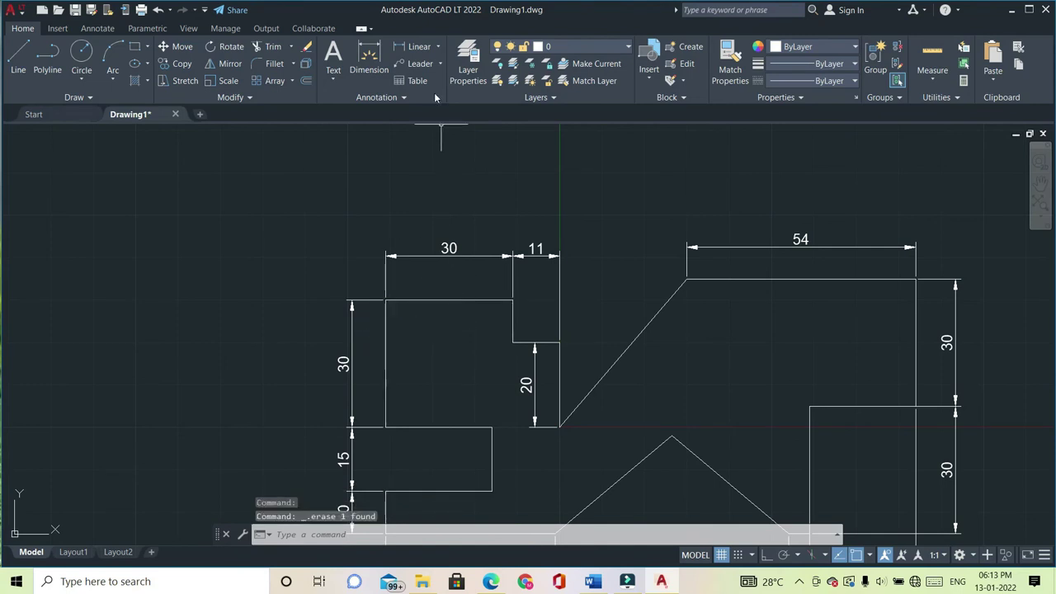
click(422, 46)
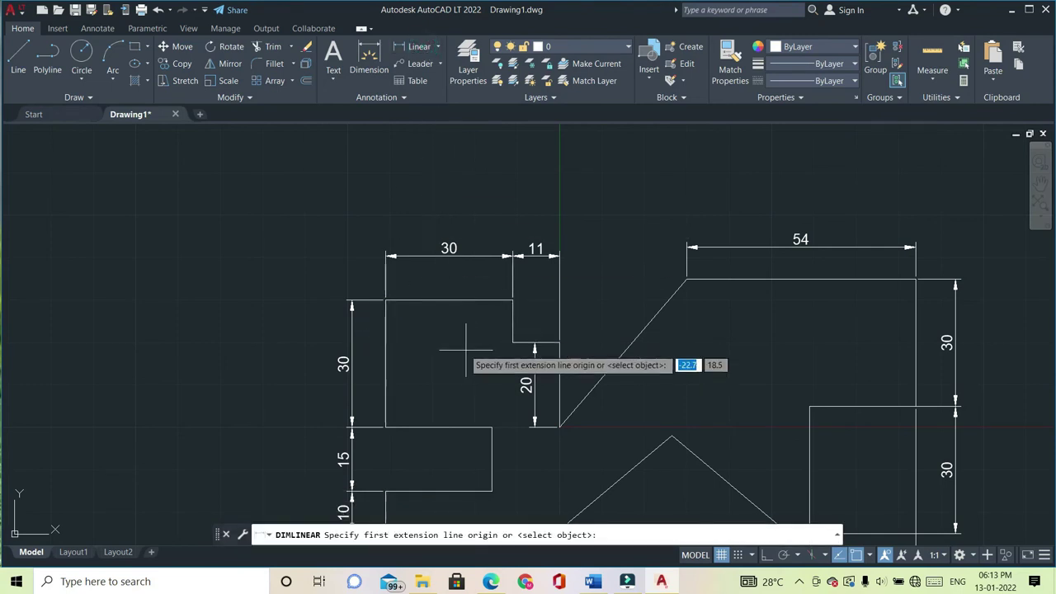
click(513, 301)
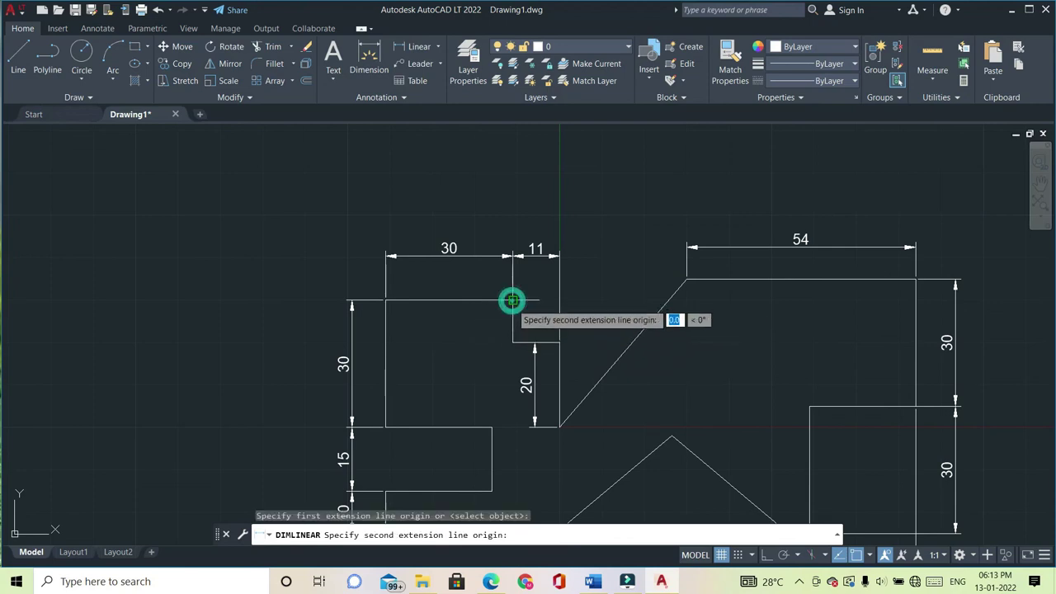
click(512, 343)
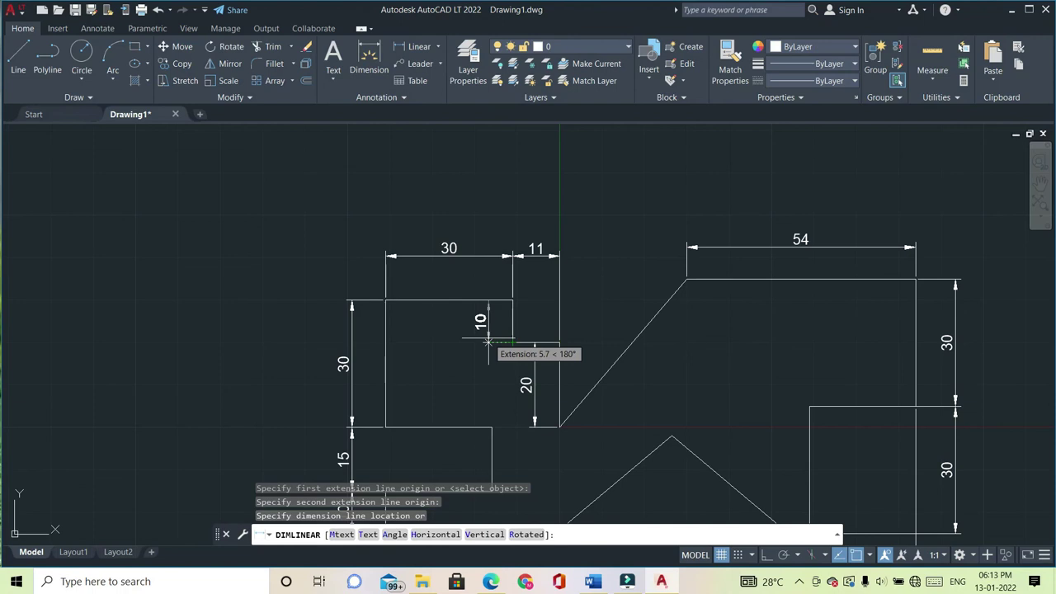
click(487, 338)
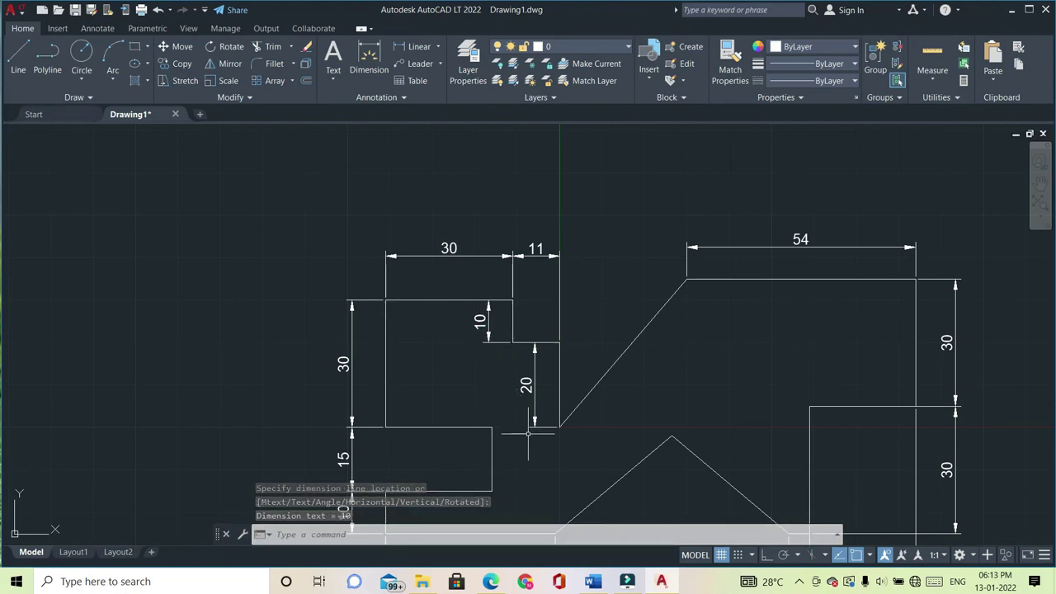
Add a horizontal 25 dimension across the slot's two top corners, just above the slot.
scroll(532, 419, down, 1)
scroll(532, 388, down, 1)
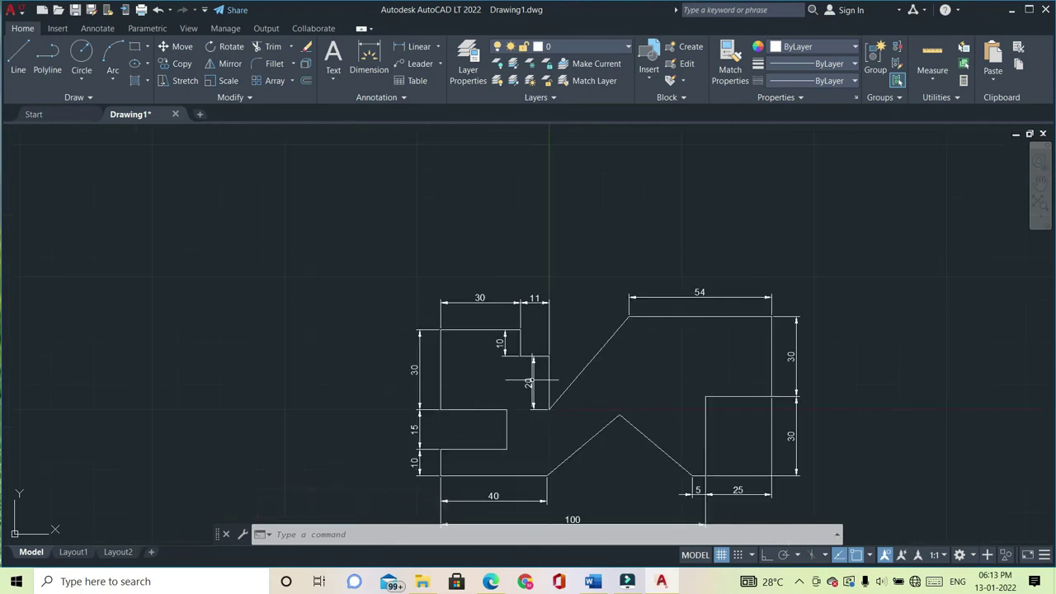
scroll(534, 390, down, 1)
scroll(520, 499, up, 1)
scroll(541, 470, up, 1)
scroll(532, 470, down, 2)
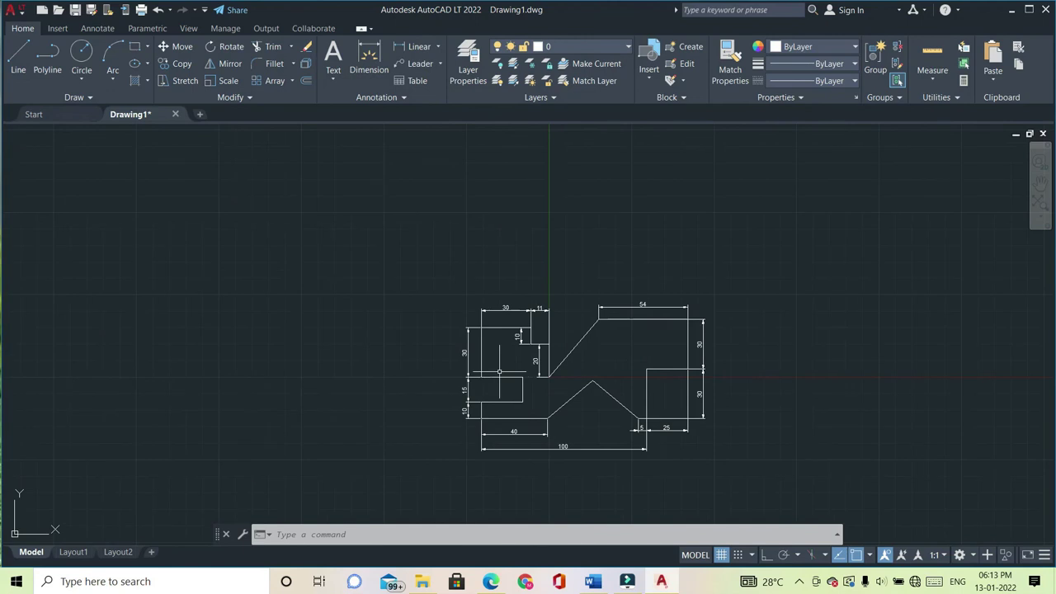
scroll(498, 394, up, 1)
scroll(490, 361, up, 1)
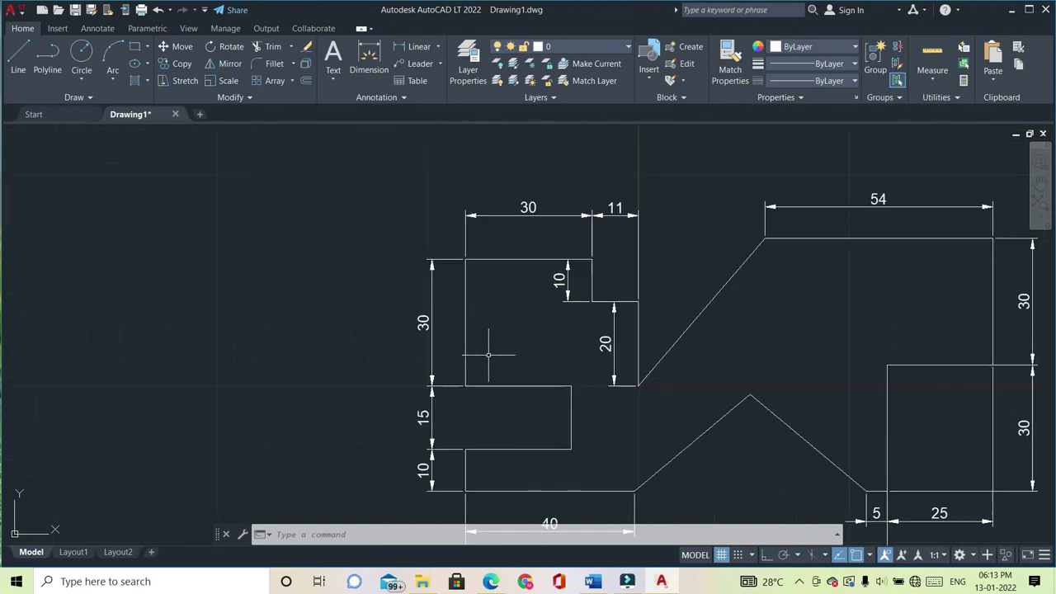
click(422, 51)
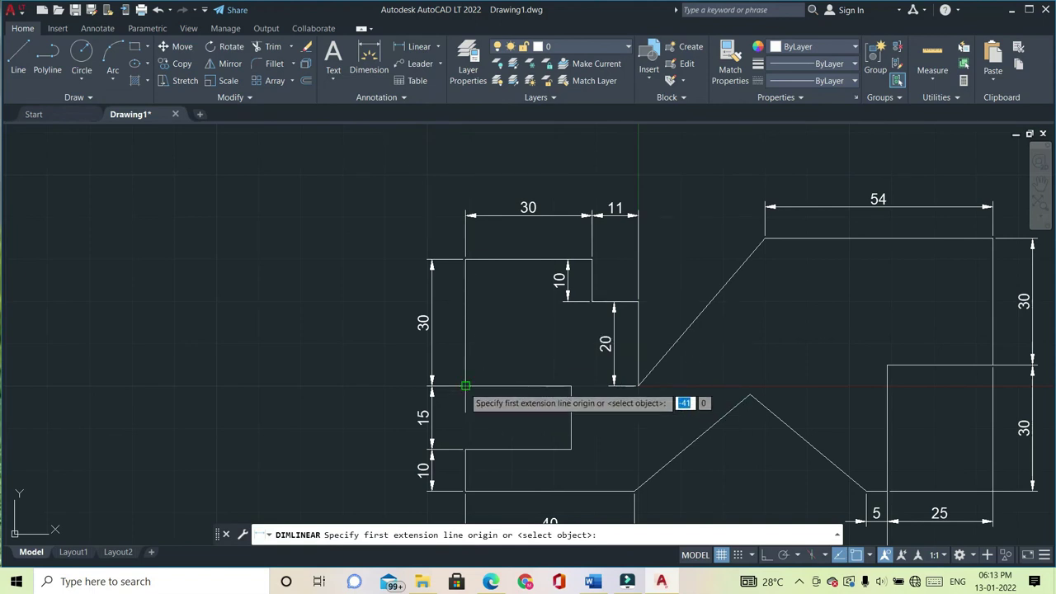
click(465, 385)
click(571, 386)
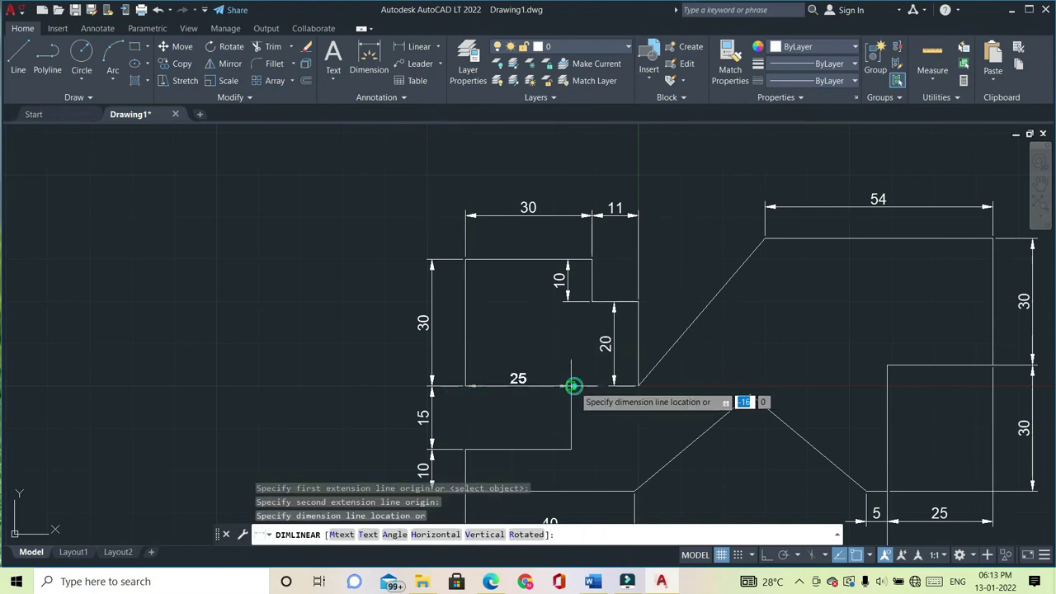
click(534, 372)
scroll(459, 332, down, 2)
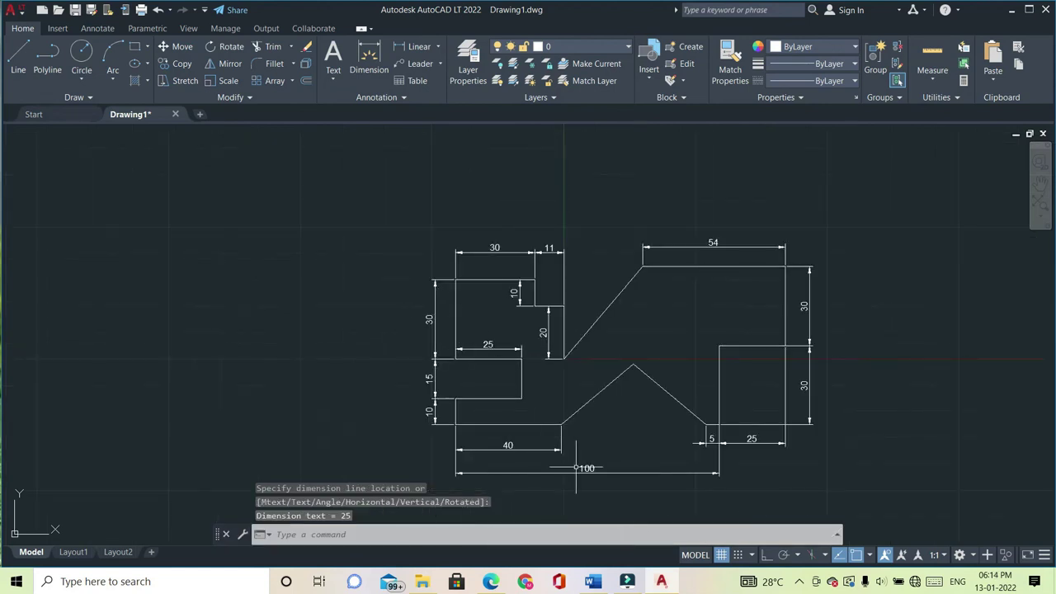
scroll(576, 468, up, 3)
scroll(546, 338, up, 1)
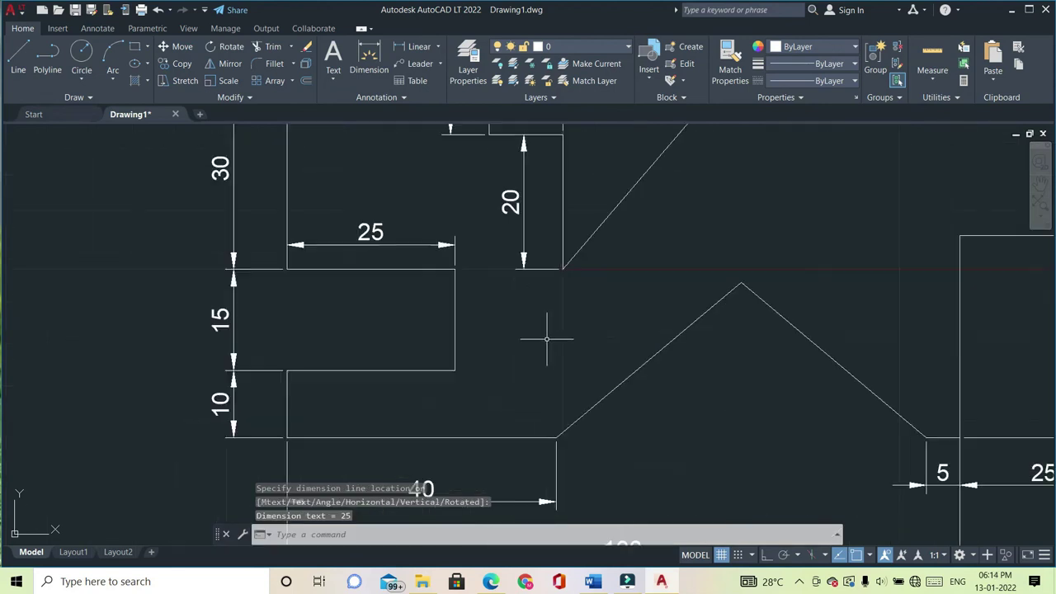
Add a 140° angular dimension between the bottom edge and the notch's left slope.
click(412, 48)
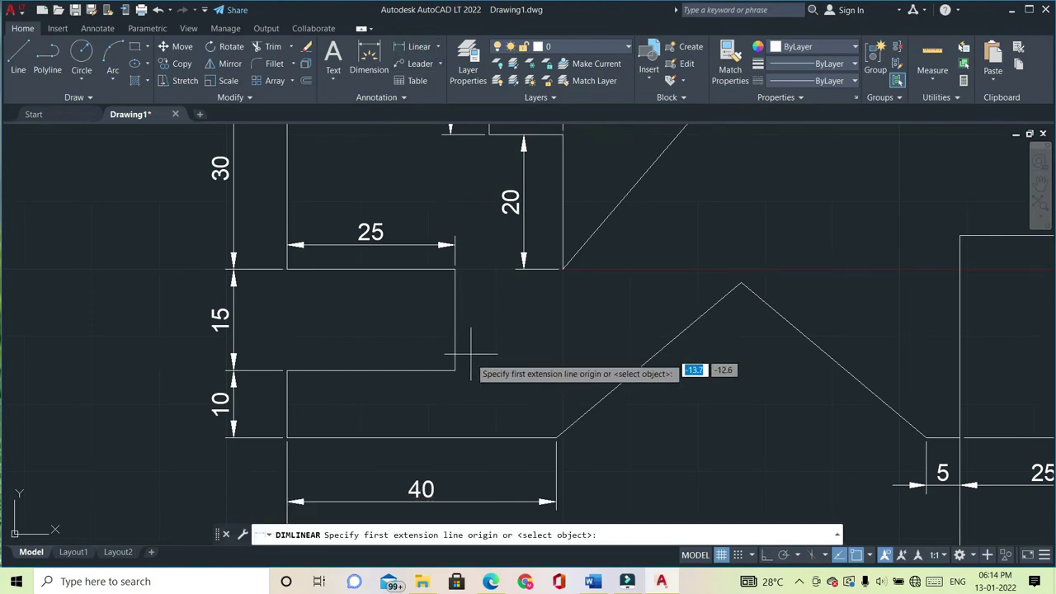
click(438, 46)
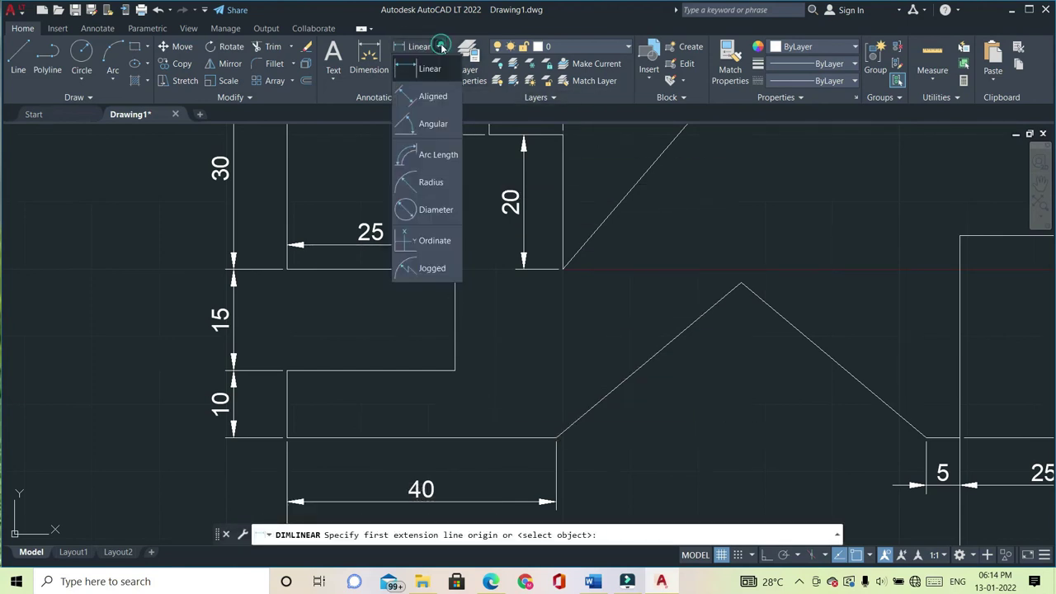
click(435, 124)
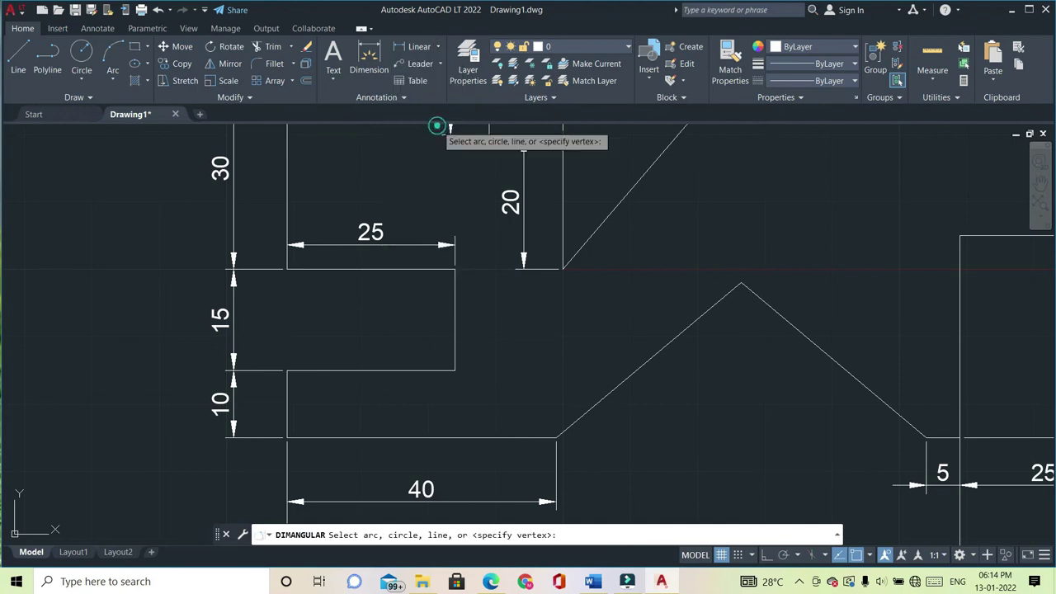
click(495, 436)
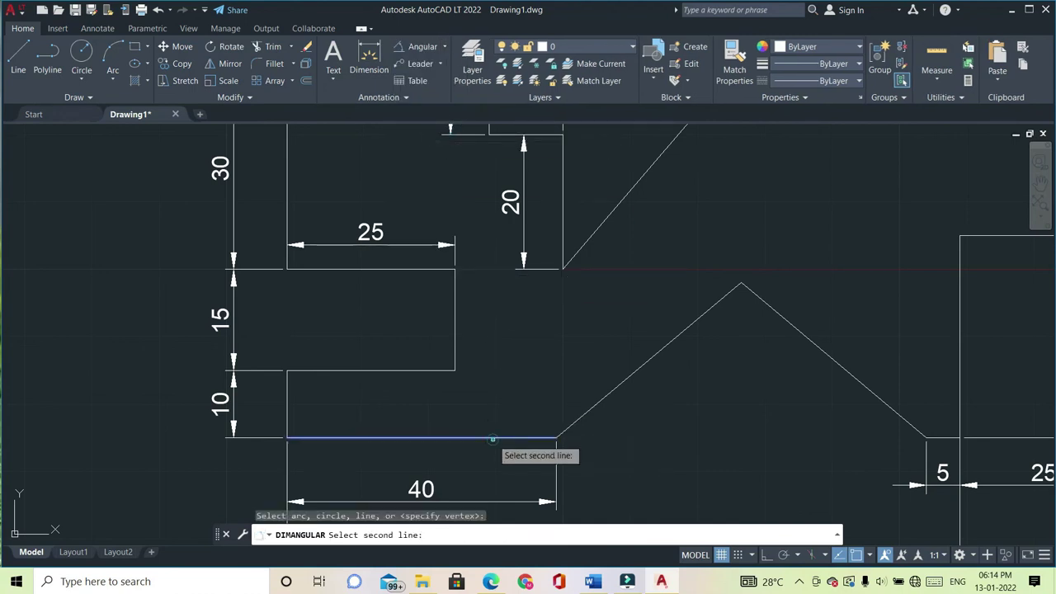
click(583, 421)
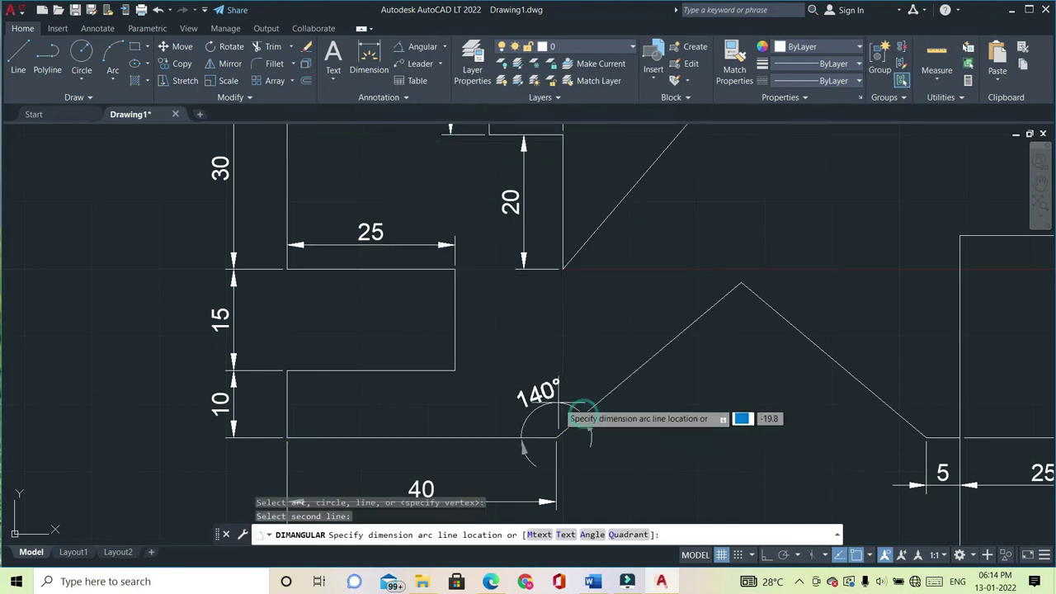
click(536, 381)
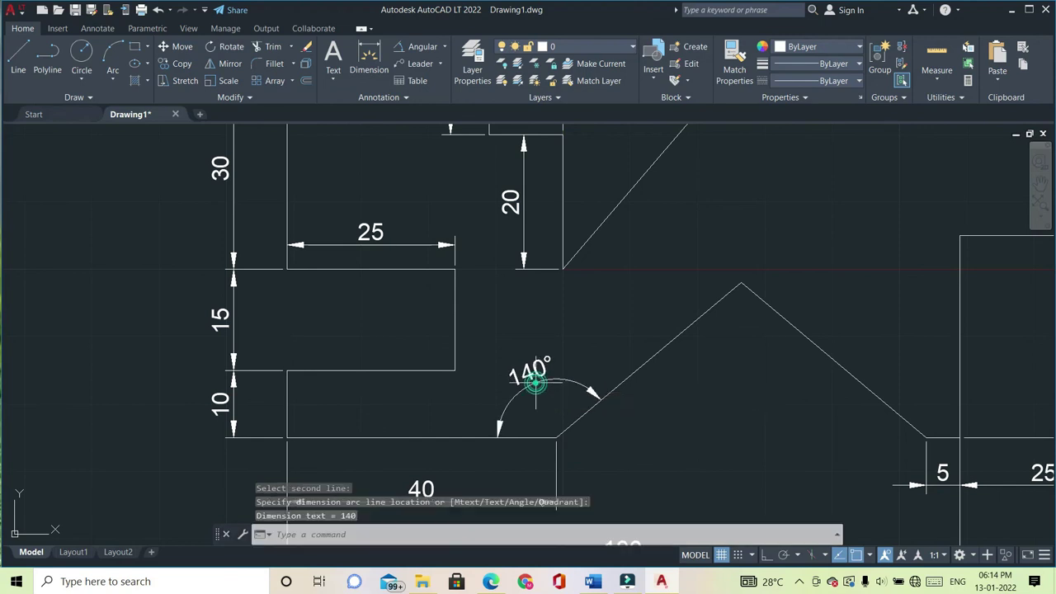
Add a 100° angular dimension between the two sides of the V notch.
click(445, 49)
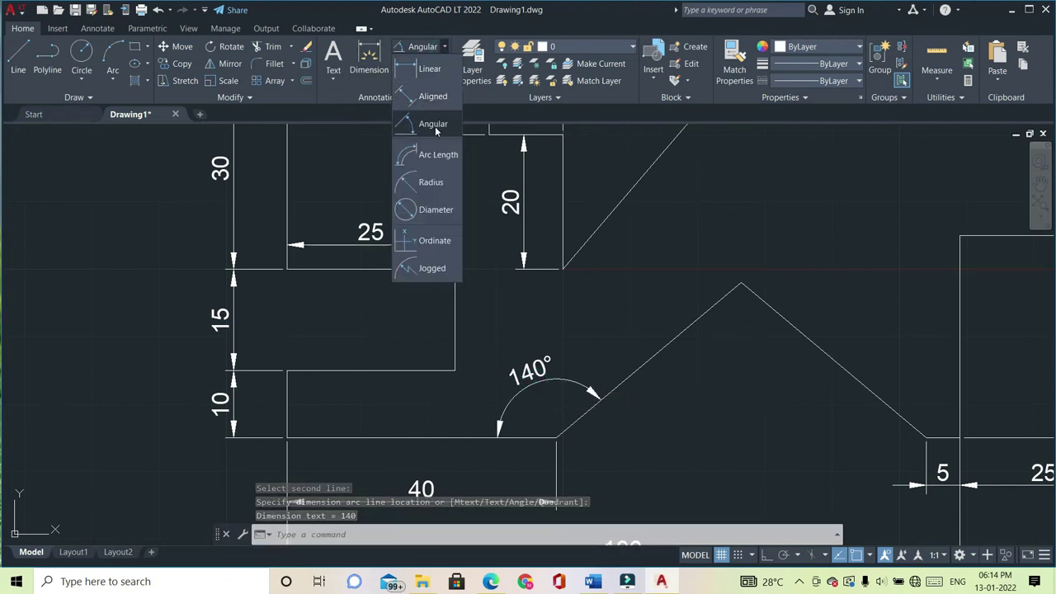
click(435, 126)
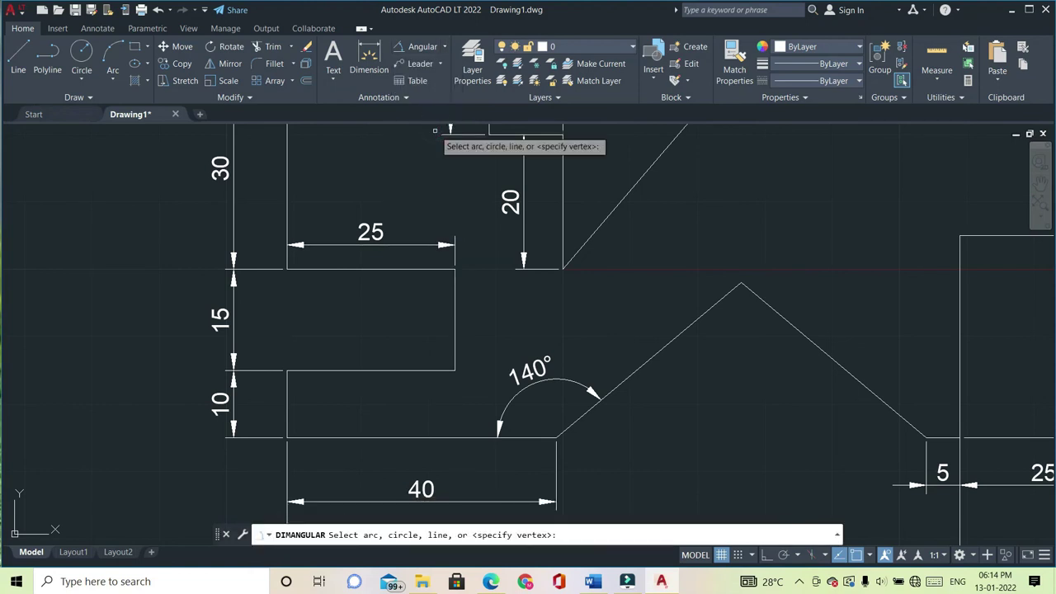
click(664, 348)
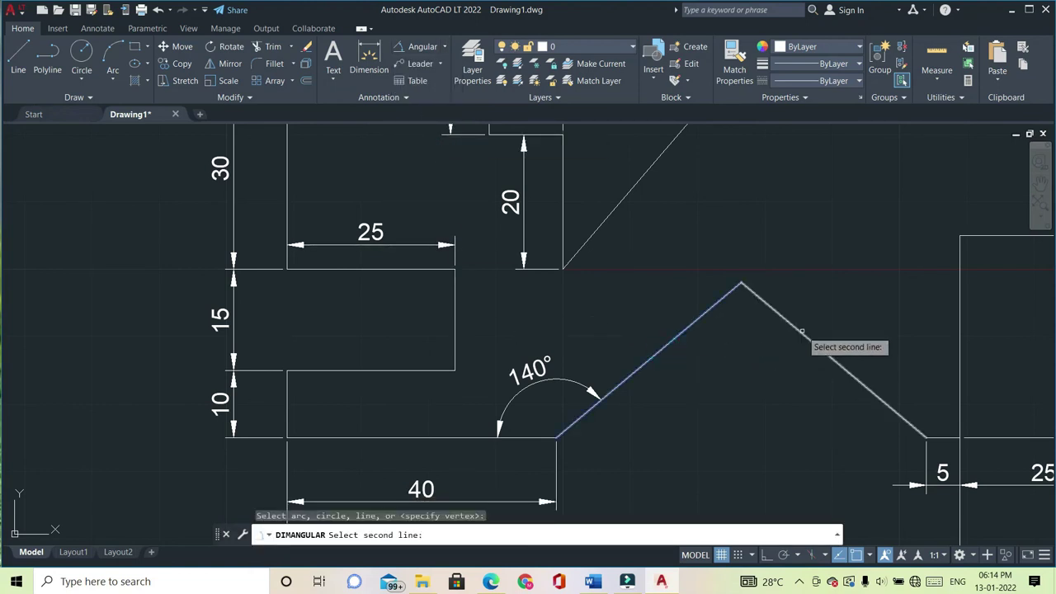
click(801, 333)
click(756, 396)
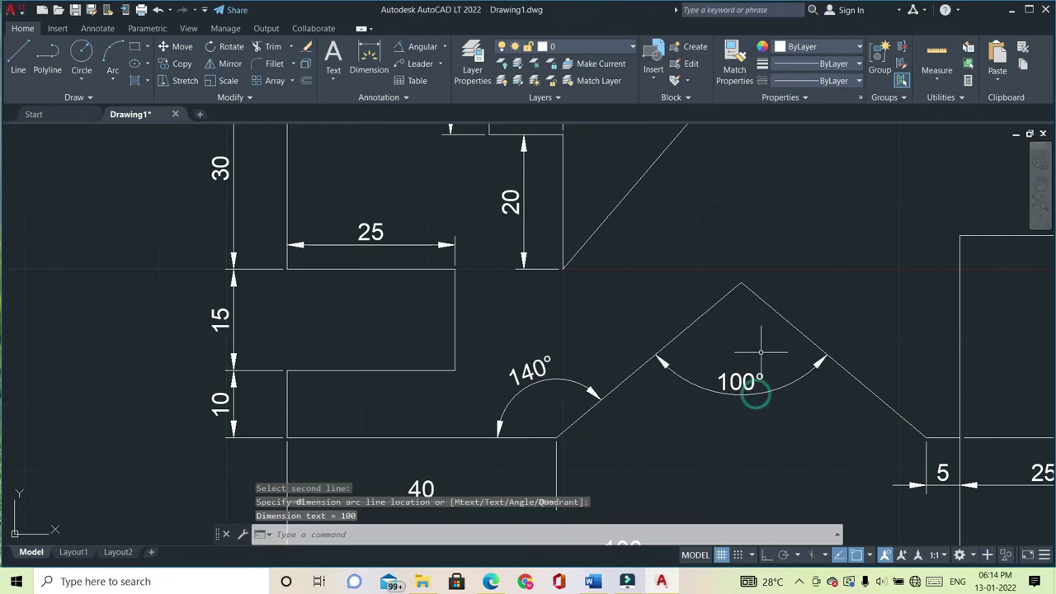
scroll(674, 251, down, 2)
scroll(670, 265, down, 2)
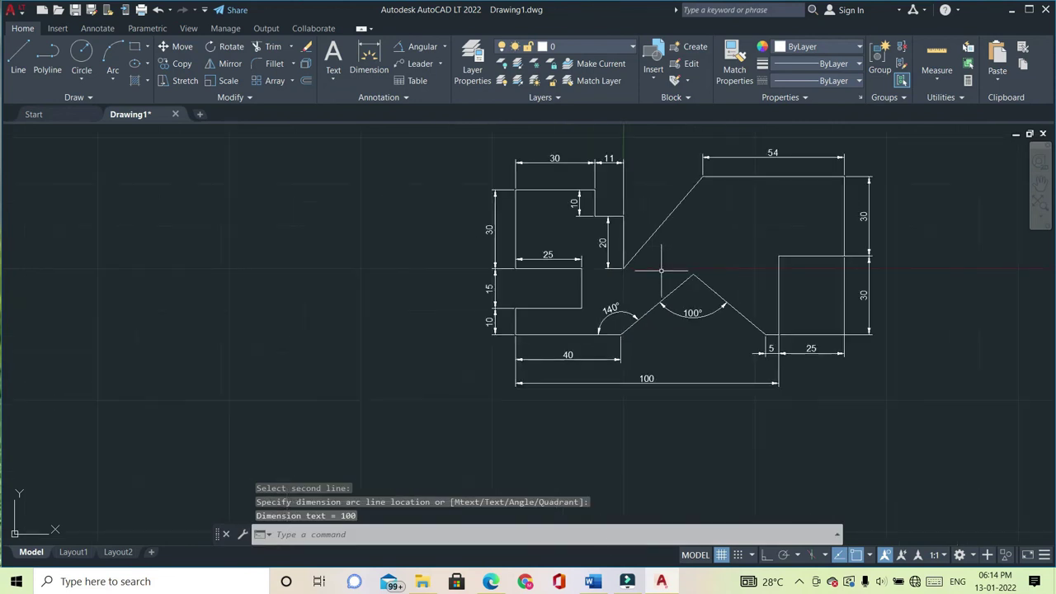
scroll(661, 270, down, 2)
scroll(751, 210, up, 2)
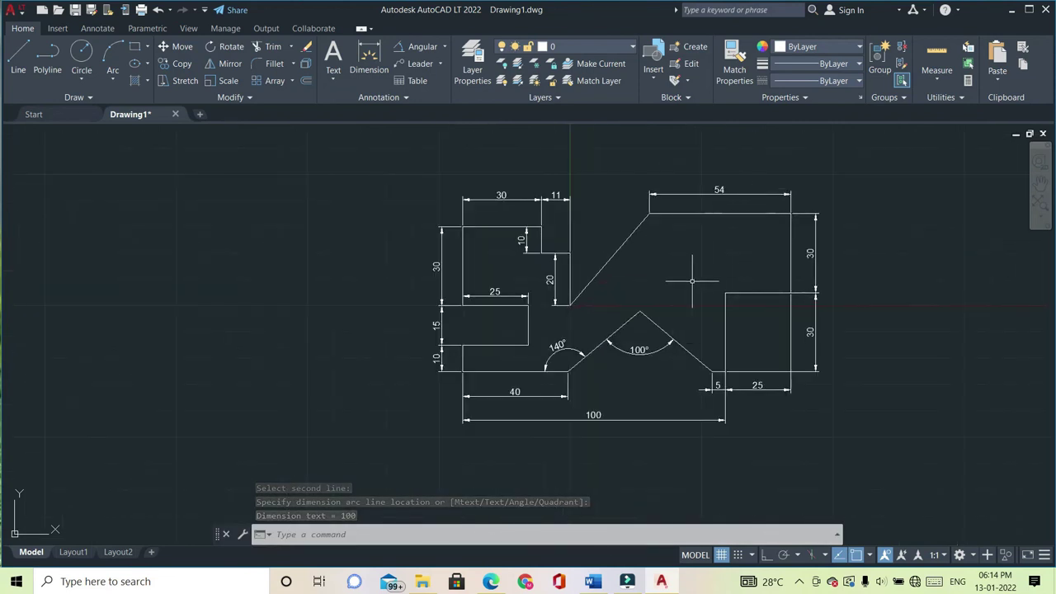
scroll(691, 280, up, 2)
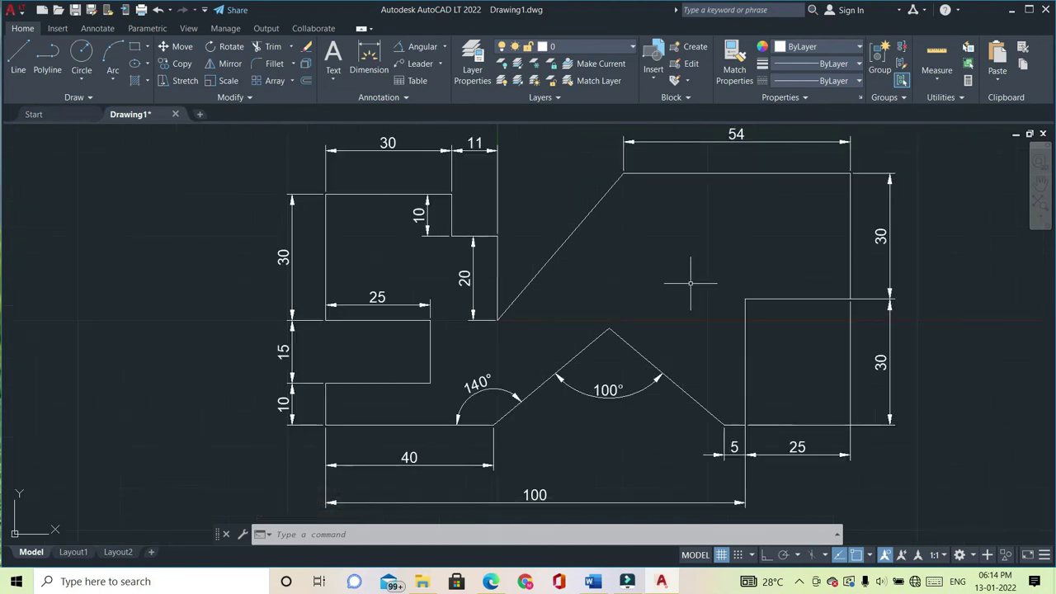